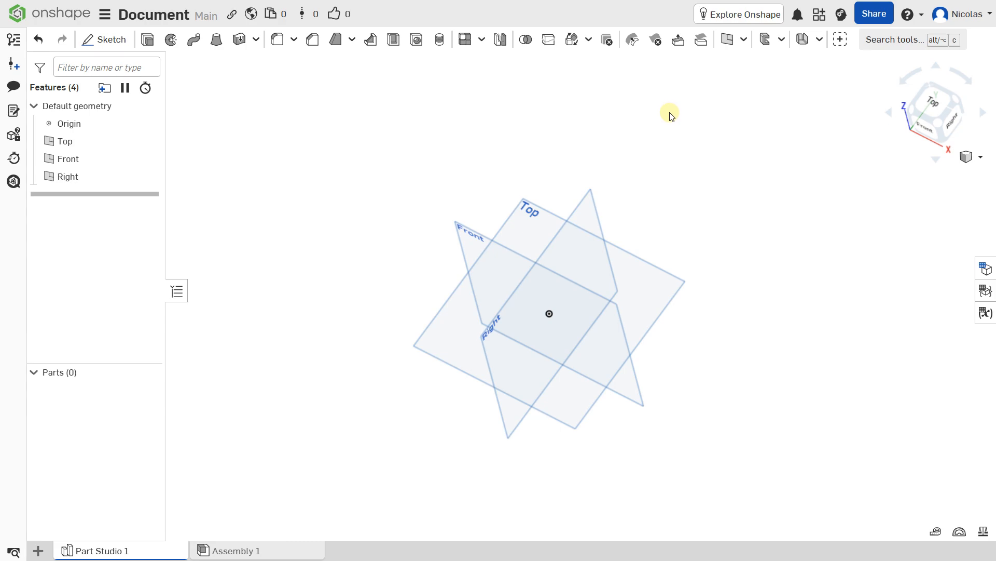
Start a new sketch on the Top plane and view it face-on.
{"action": "left_click", "coordinate": [535, 209]}
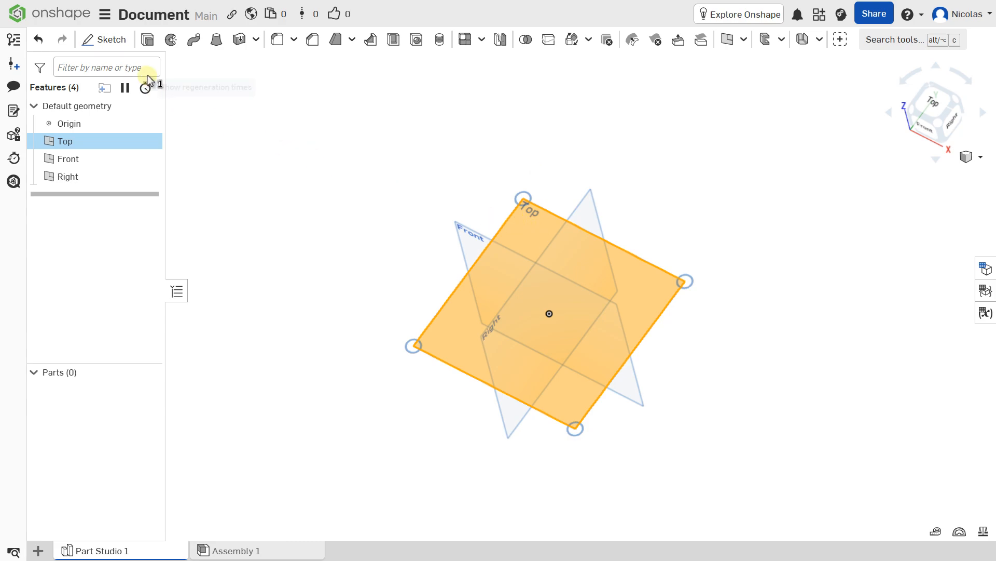
{"action": "left_click", "coordinate": [105, 39]}
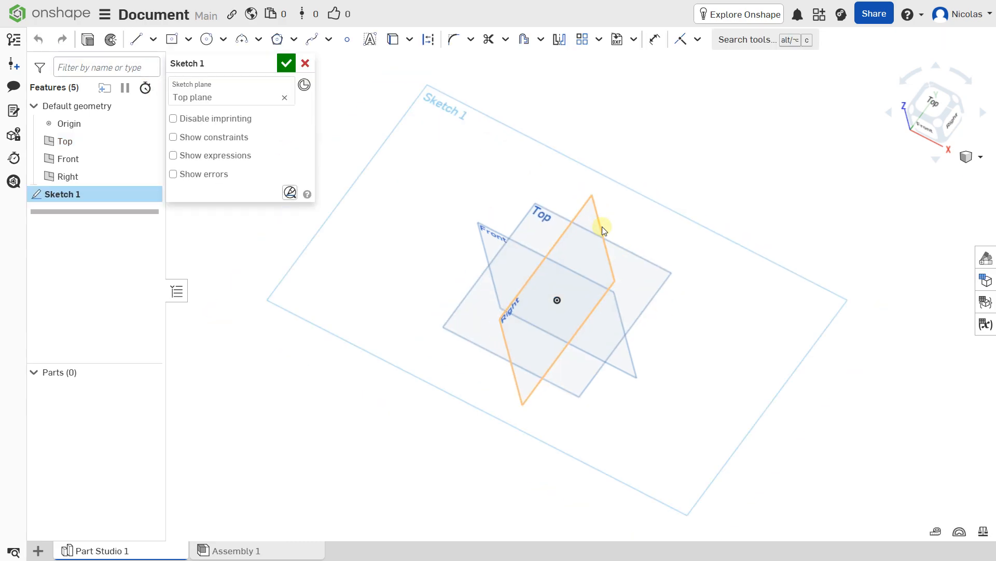
{"action": "scroll", "coordinate": [602, 226], "scroll_direction": "down", "scroll_amount": 1}
{"action": "left_click", "coordinate": [930, 105]}
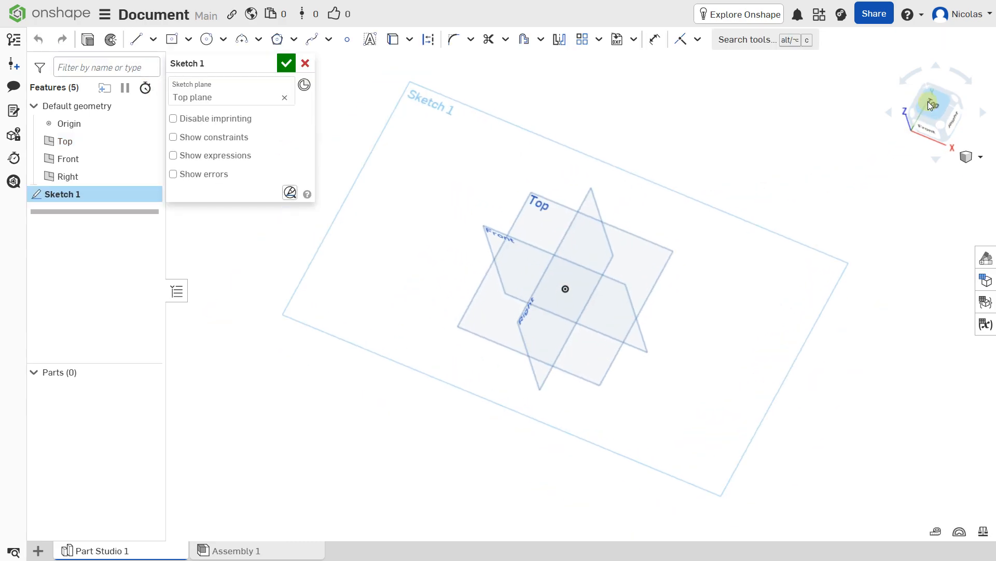
Draw a center point rectangle about 126 mm wide and 55 mm high, centred on the origin.
{"action": "left_click", "coordinate": [190, 42]}
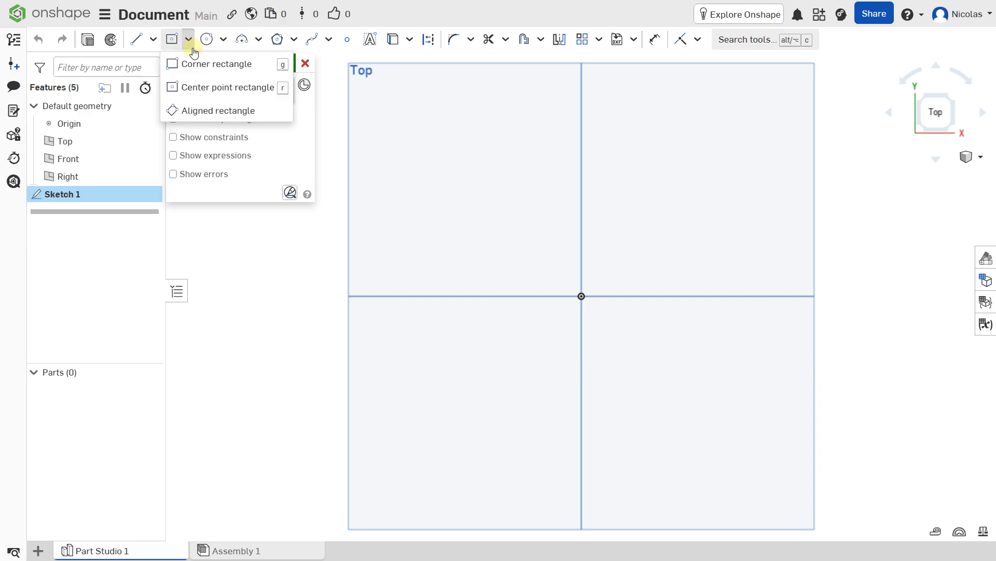
{"action": "left_click", "coordinate": [205, 85]}
{"action": "left_click", "coordinate": [576, 291]}
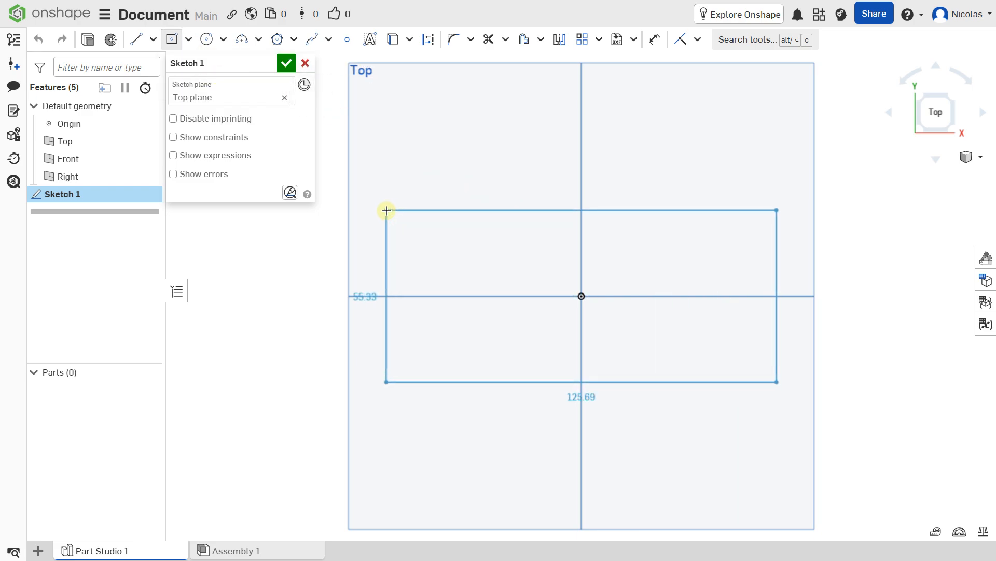
{"action": "left_click", "coordinate": [386, 210]}
Set the rectangle's width to 200 mm and its height to 120 mm, and finish the sketch.
{"action": "scroll", "coordinate": [414, 229], "scroll_direction": "down", "scroll_amount": 3}
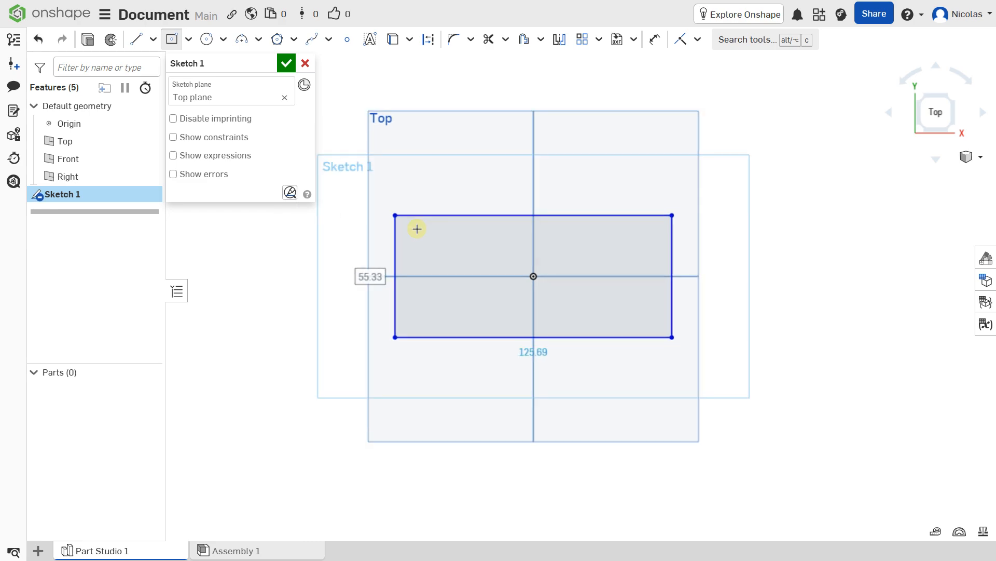
{"action": "scroll", "coordinate": [416, 228], "scroll_direction": "down", "scroll_amount": 2}
{"action": "middle_click_drag", "start_coordinate": [425, 228], "coordinate": [507, 238]}
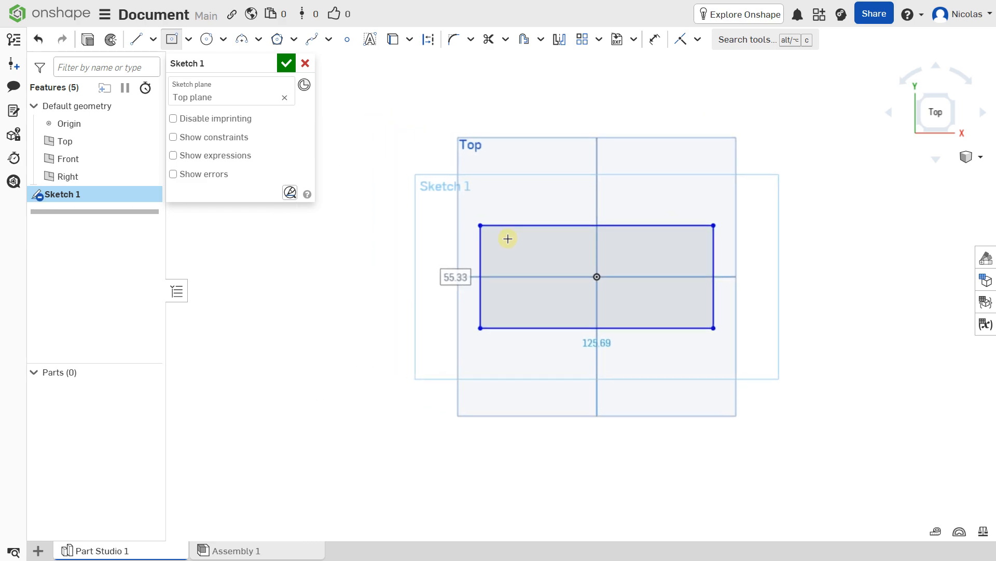
{"action": "scroll", "coordinate": [513, 256], "scroll_direction": "up", "scroll_amount": 1}
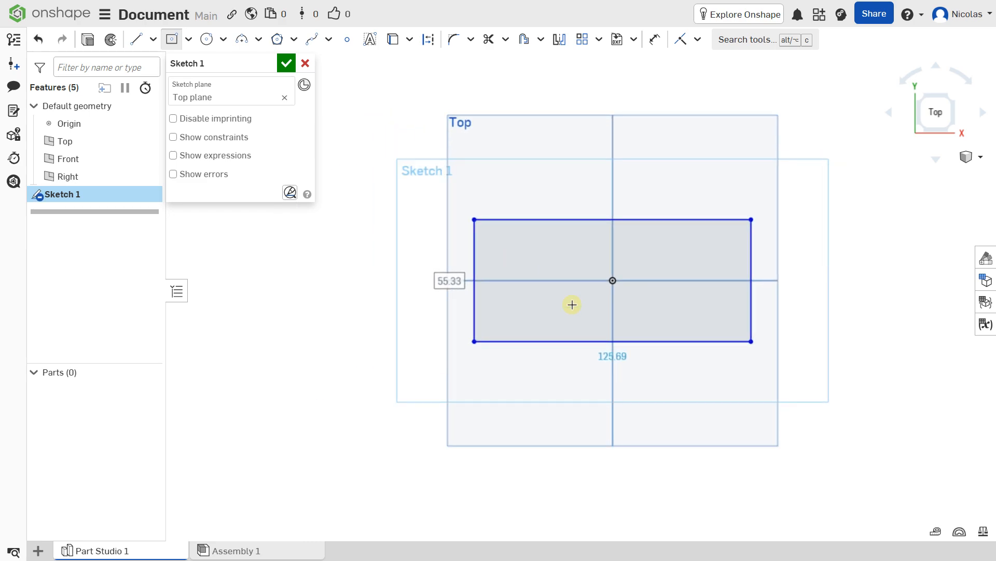
{"action": "double_click", "coordinate": [614, 357]}
{"action": "type", "text": "200"}
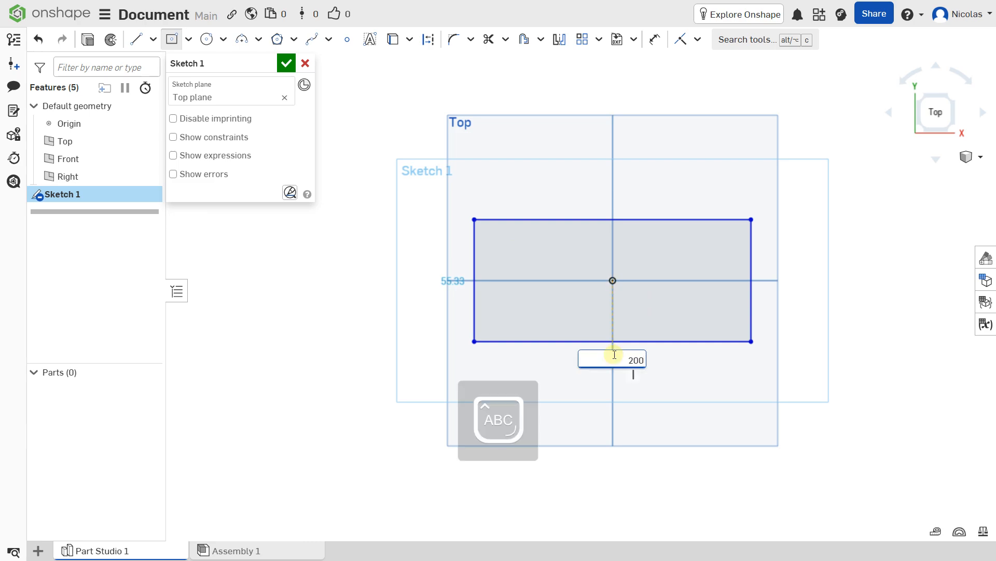
{"action": "key", "text": "Return"}
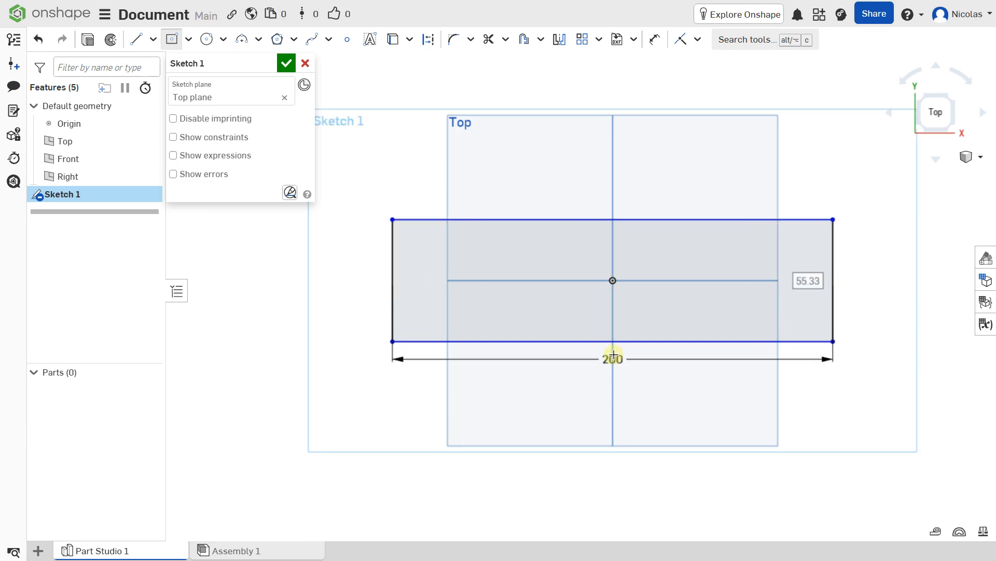
{"action": "type", "text": "120"}
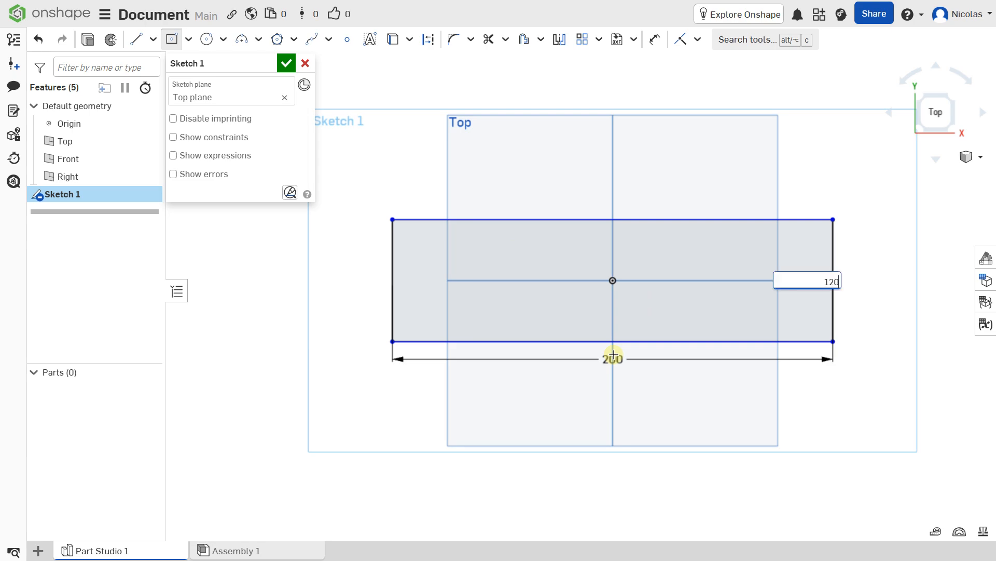
{"action": "key", "text": "Return"}
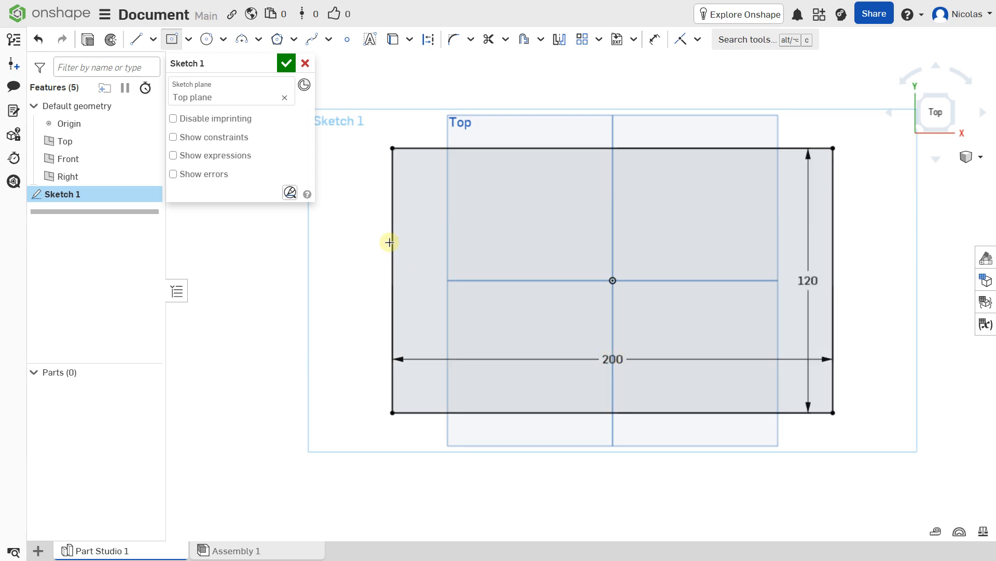
{"action": "left_click", "coordinate": [286, 63]}
Extrude the rectangle as a new solid plate with a blind depth of 10 mm.
{"action": "scroll", "coordinate": [397, 181], "scroll_direction": "down", "scroll_amount": 3}
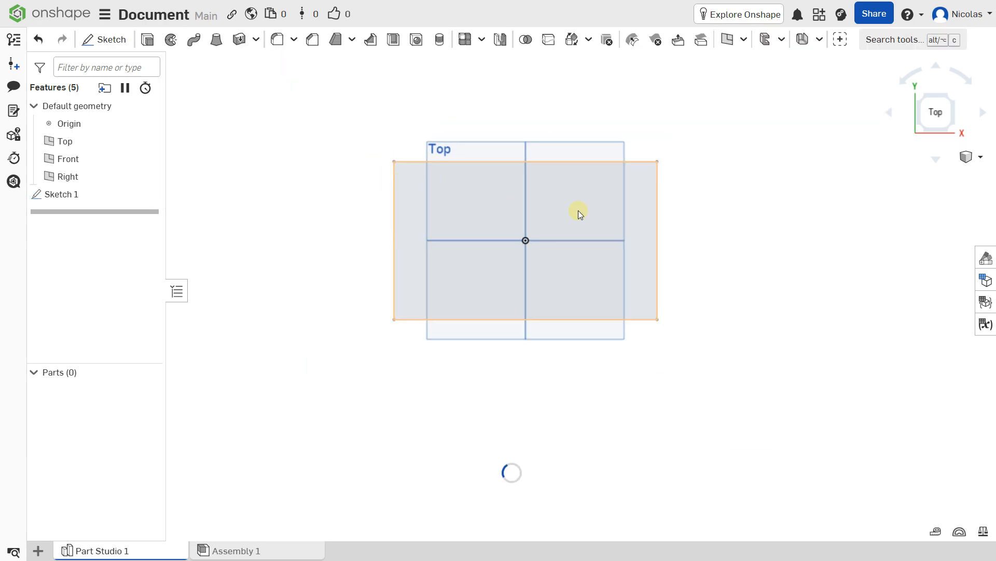
{"action": "mouse_move", "coordinate": [578, 210]}
{"action": "right_mouse_down"}
{"action": "mouse_move", "coordinate": [605, 265]}
{"action": "mouse_move", "coordinate": [585, 200]}
{"action": "mouse_move", "coordinate": [622, 199]}
{"action": "right_mouse_up"}
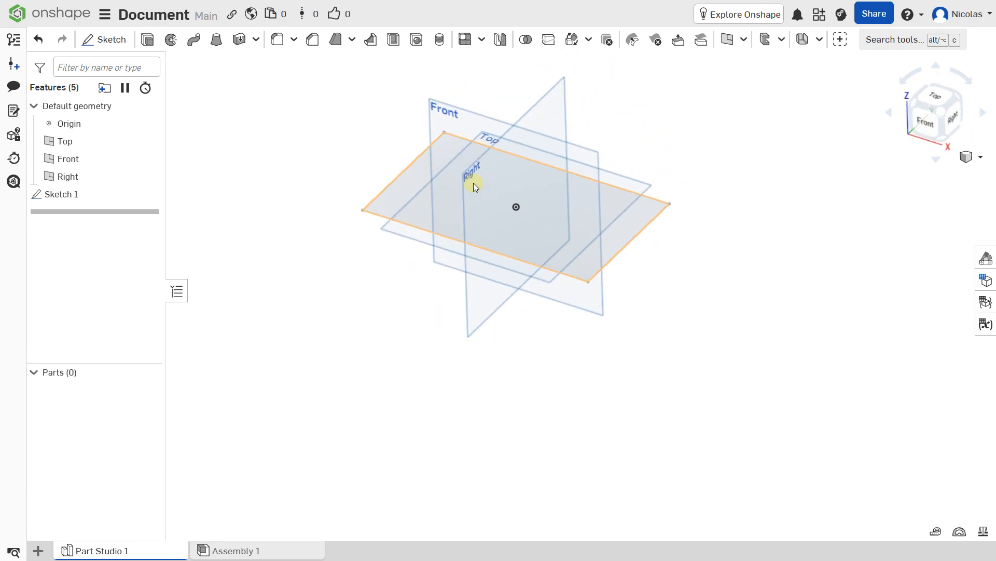
{"action": "left_click", "coordinate": [424, 183]}
{"action": "middle_click_drag", "start_coordinate": [425, 181], "coordinate": [427, 209]}
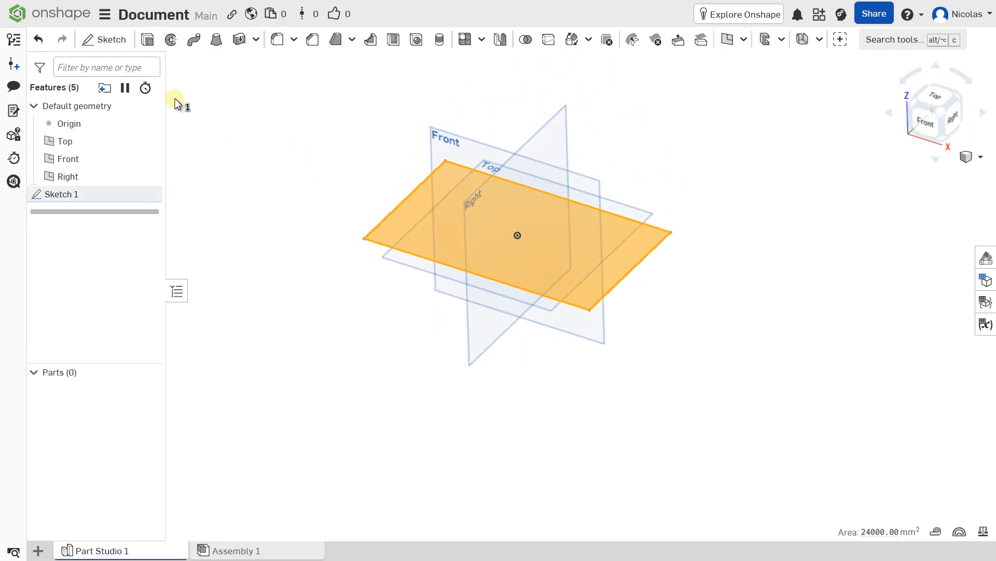
{"action": "left_click", "coordinate": [148, 46]}
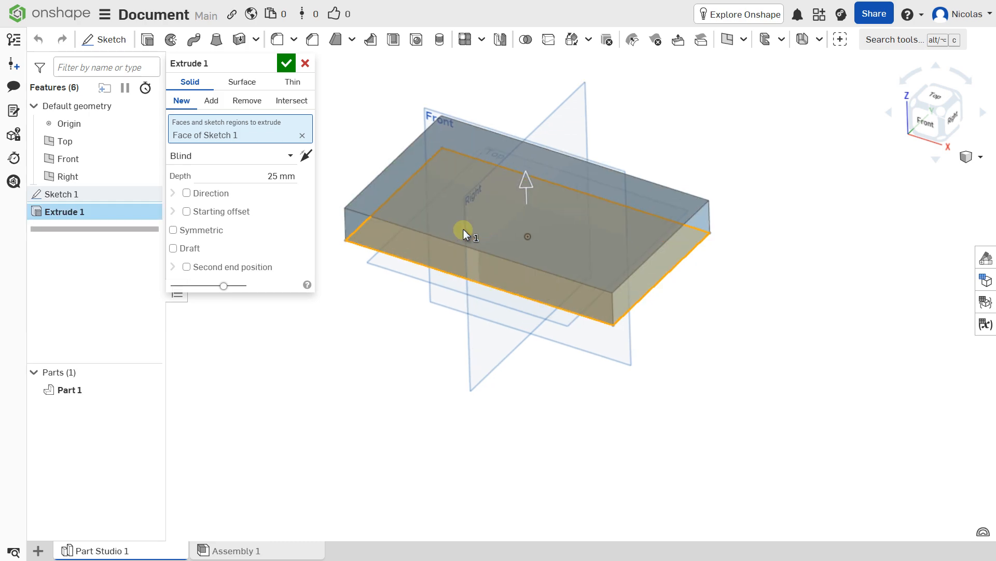
{"action": "scroll", "coordinate": [314, 202], "scroll_direction": "up", "scroll_amount": 2}
{"action": "left_click", "coordinate": [296, 176]}
{"action": "type", "text": "1"}
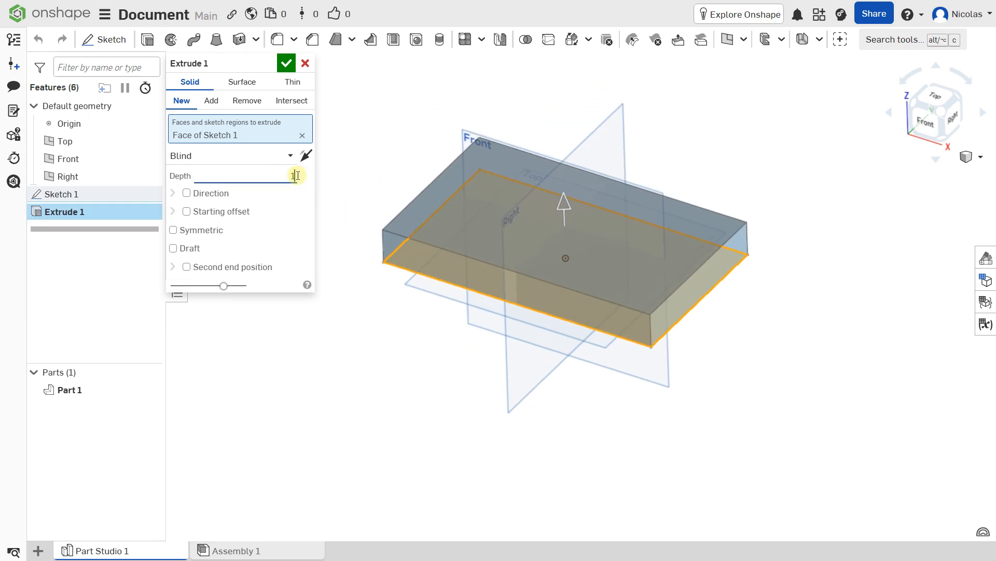
{"action": "type", "text": "0"}
{"action": "left_click", "coordinate": [286, 62]}
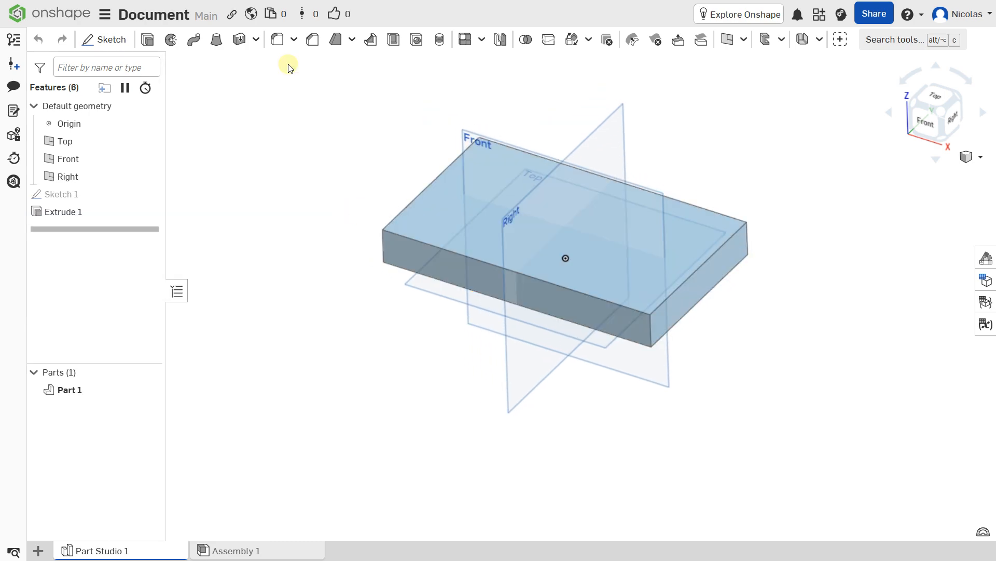
Start a new sketch on the Right plane and view it face-on.
{"action": "right_click_drag", "start_coordinate": [559, 200], "coordinate": [534, 204]}
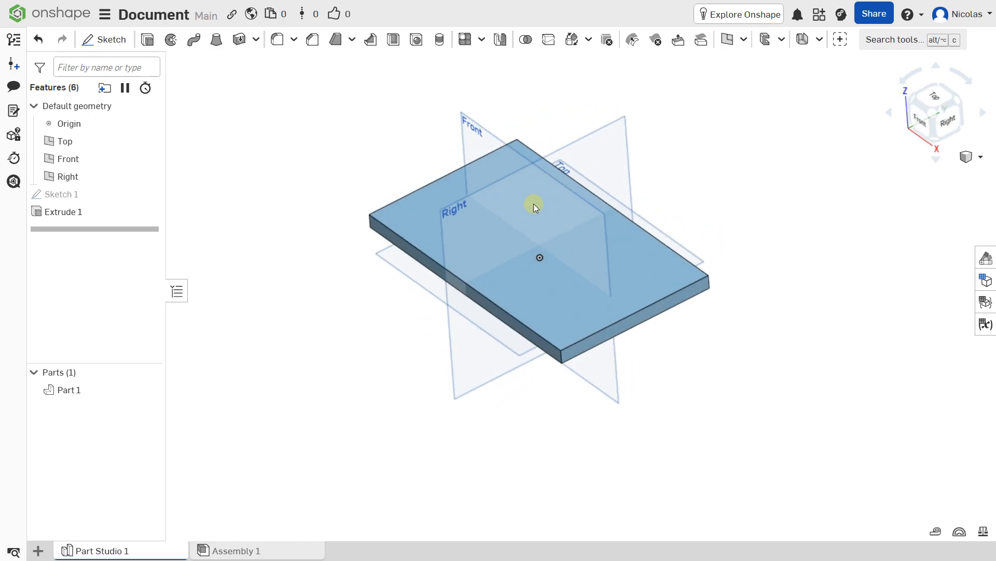
{"action": "scroll", "coordinate": [372, 158], "scroll_direction": "up", "scroll_amount": 2}
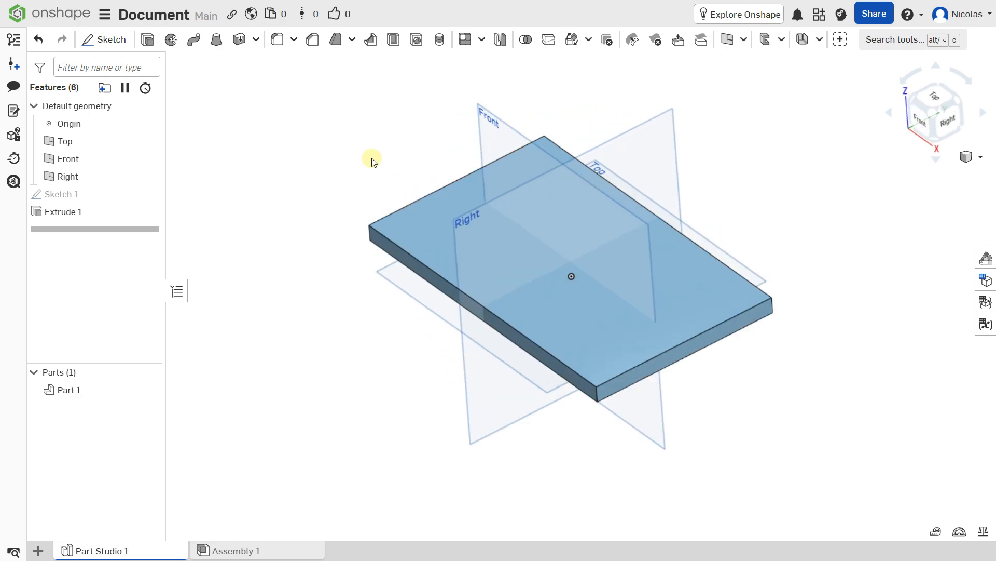
{"action": "left_click", "coordinate": [657, 135]}
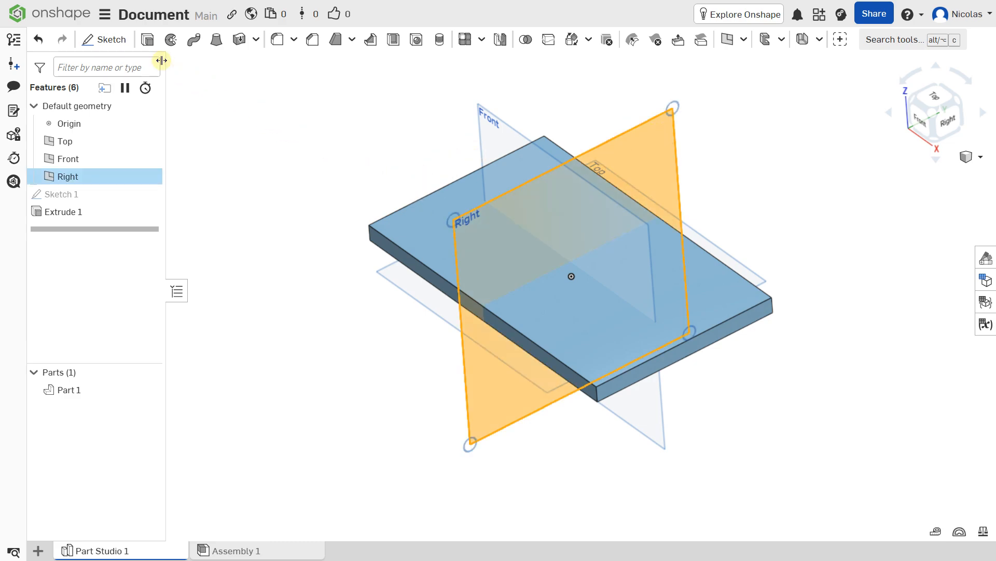
{"action": "left_click", "coordinate": [115, 41]}
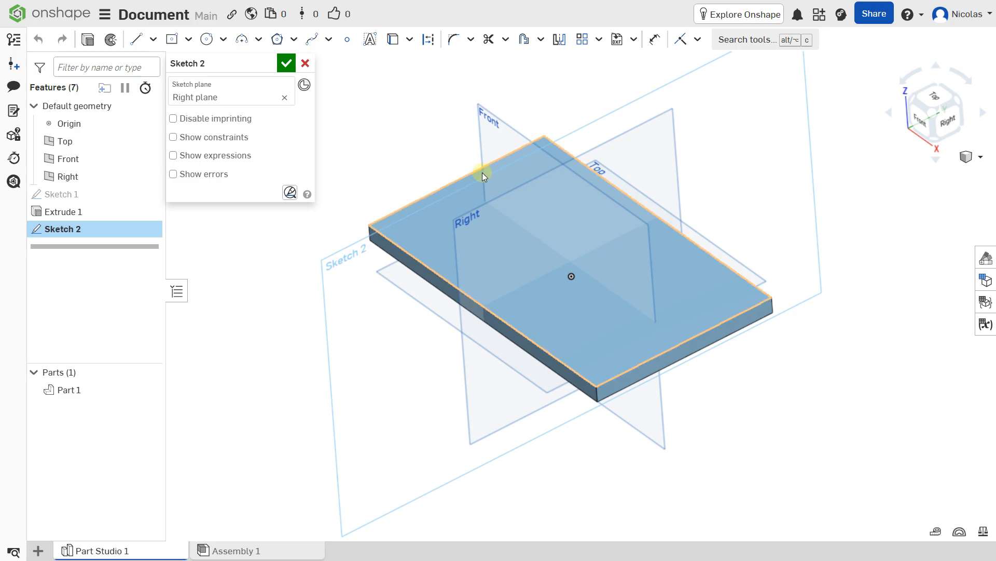
{"action": "scroll", "coordinate": [482, 173], "scroll_direction": "down", "scroll_amount": 3}
{"action": "right_click_drag", "start_coordinate": [480, 163], "coordinate": [448, 161]}
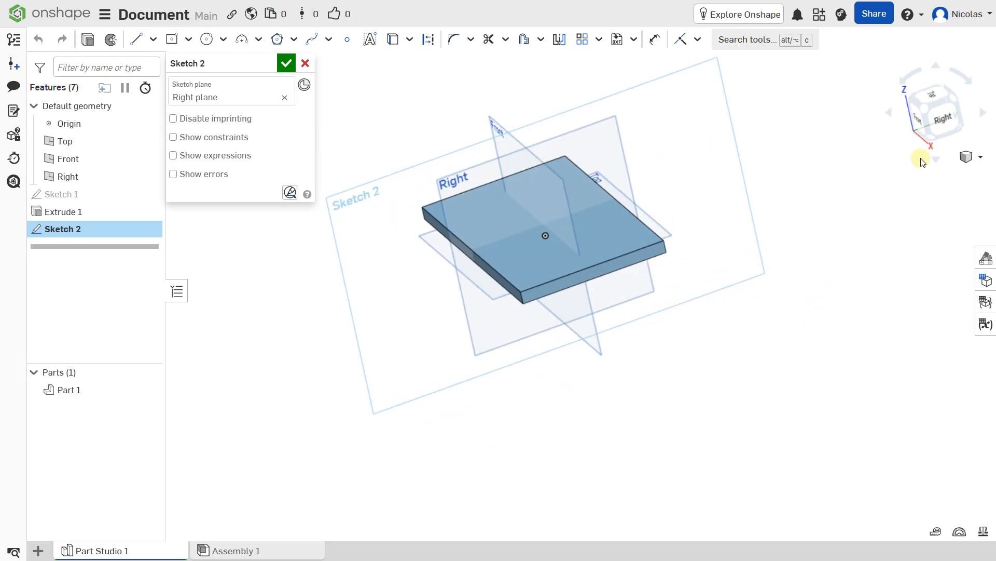
{"action": "left_click", "coordinate": [945, 120]}
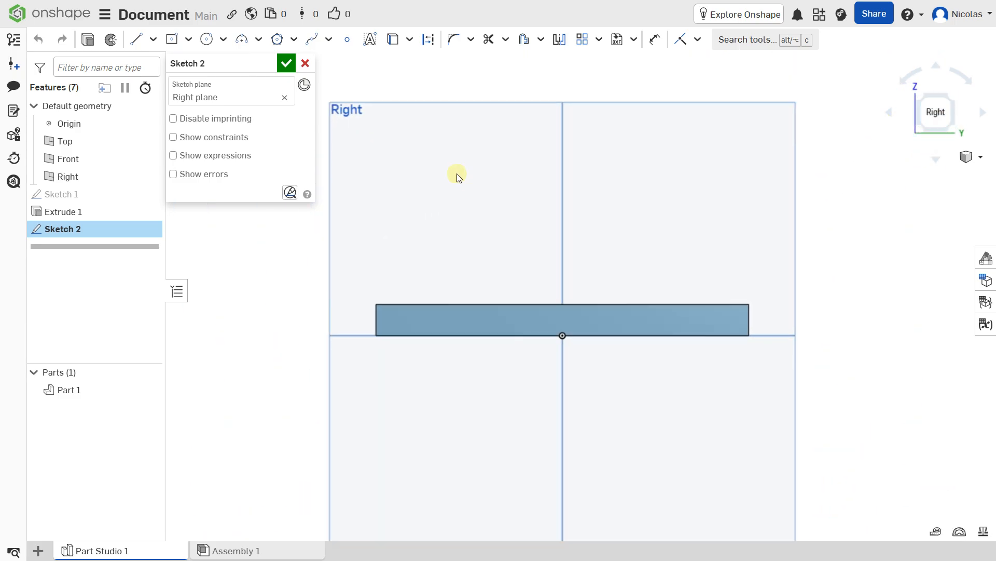
Project the plate's top face edge into the sketch on the Right plane.
{"action": "left_click", "coordinate": [391, 40]}
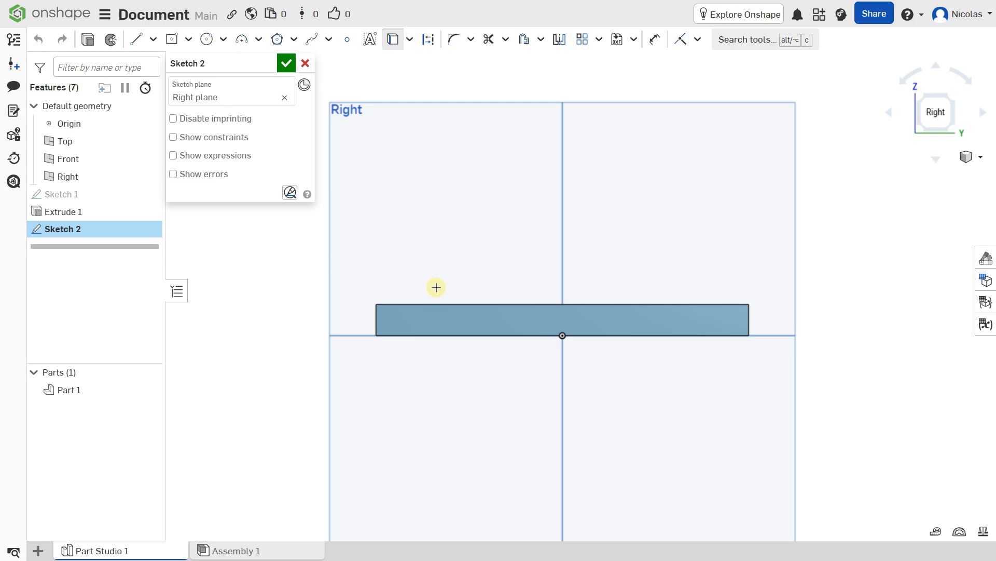
{"action": "left_click", "coordinate": [434, 305]}
{"action": "scroll", "coordinate": [388, 198], "scroll_direction": "up", "scroll_amount": 2}
{"action": "right_click_drag", "start_coordinate": [387, 198], "coordinate": [552, 238]}
{"action": "scroll", "coordinate": [408, 215], "scroll_direction": "down", "scroll_amount": 3}
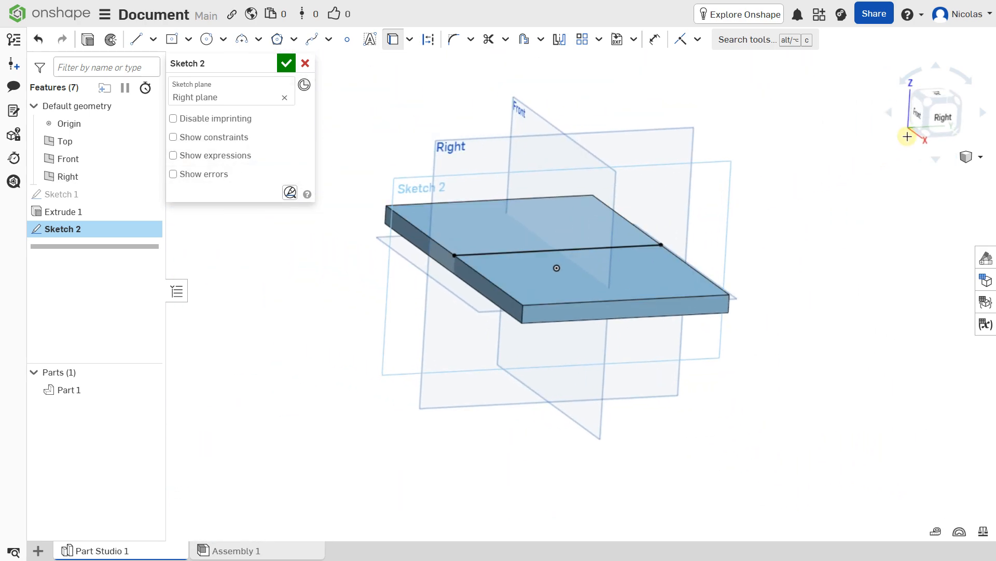
Draw a corner rectangle about 121 by 82 mm upward from the front endpoint of the projected top edge.
{"action": "left_click", "coordinate": [945, 115]}
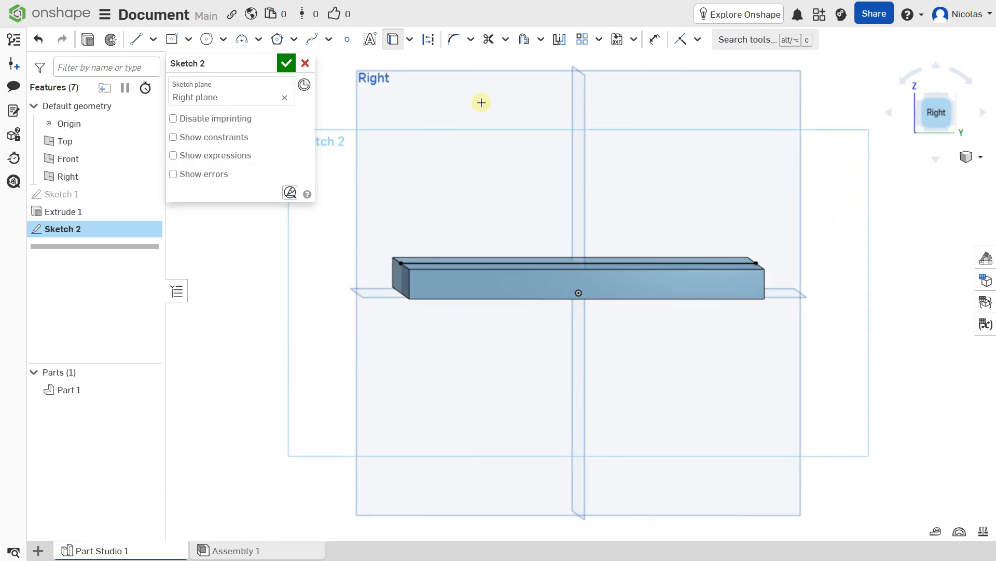
{"action": "left_click", "coordinate": [188, 39]}
{"action": "left_click", "coordinate": [210, 71]}
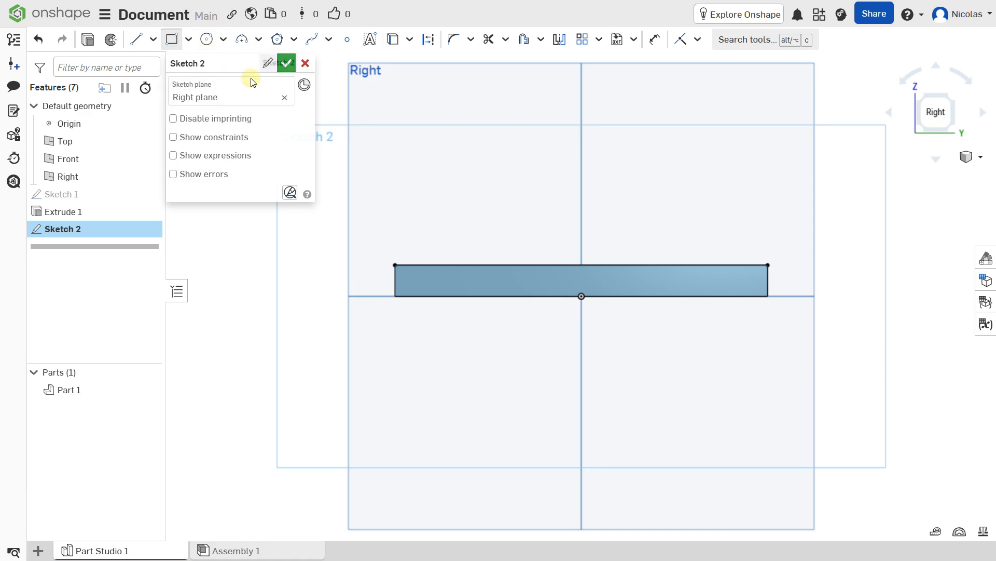
{"action": "scroll", "coordinate": [395, 265], "scroll_direction": "down", "scroll_amount": 1}
{"action": "left_click", "coordinate": [395, 265]}
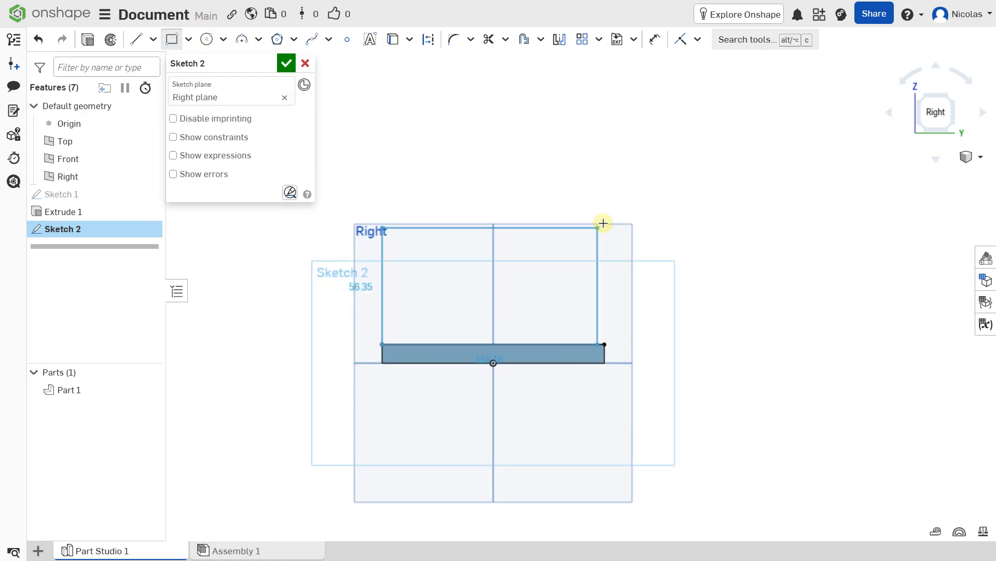
{"action": "left_click", "coordinate": [606, 193]}
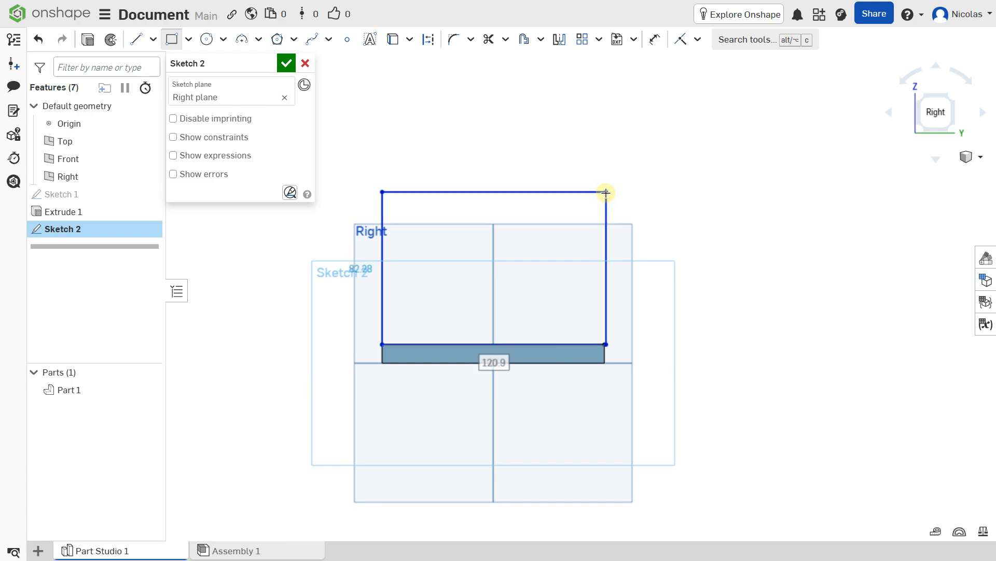
Set the upright rectangle's width to 120 mm and its height to 80 mm.
{"action": "type", "text": "100"}
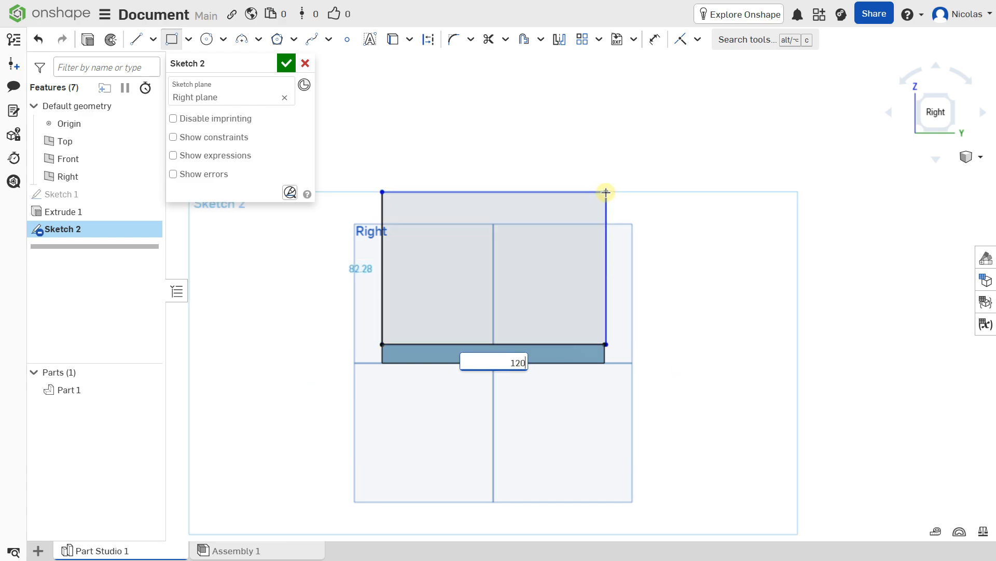
{"action": "key", "text": "Tab"}
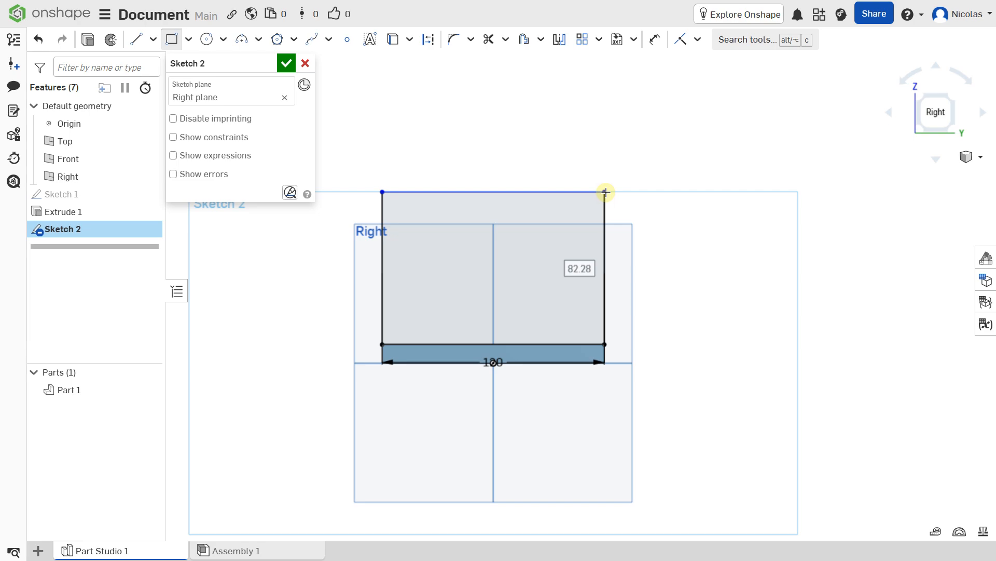
{"action": "type", "text": "80"}
{"action": "key", "text": "Return"}
Change the upright rectangle's height dimension to 60 mm.
{"action": "mouse_move", "coordinate": [687, 257]}
{"action": "right_mouse_down"}
{"action": "mouse_move", "coordinate": [718, 269]}
{"action": "mouse_move", "coordinate": [596, 258]}
{"action": "right_mouse_up"}
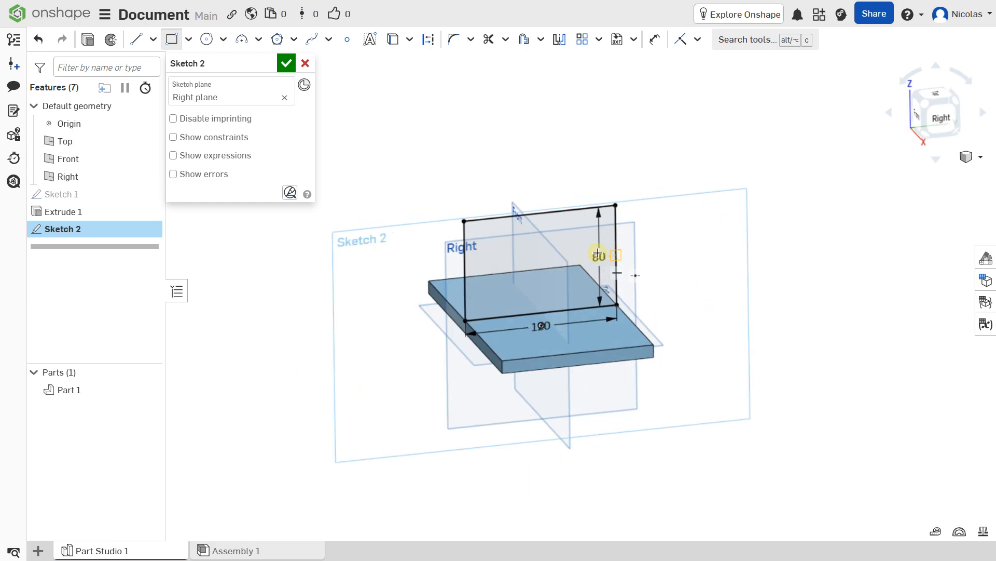
{"action": "double_click", "coordinate": [598, 254]}
{"action": "type", "text": "60"}
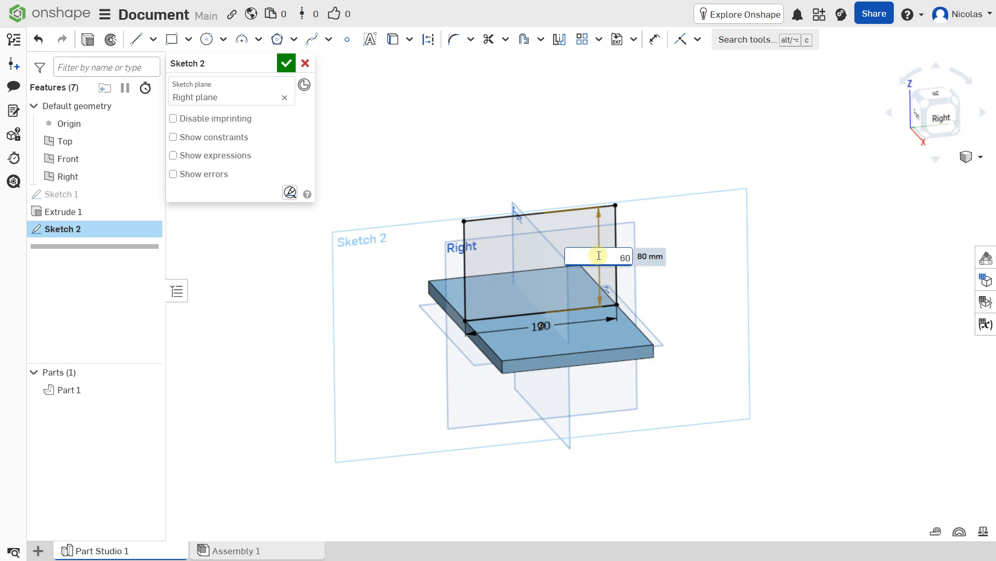
{"action": "key", "text": "Return"}
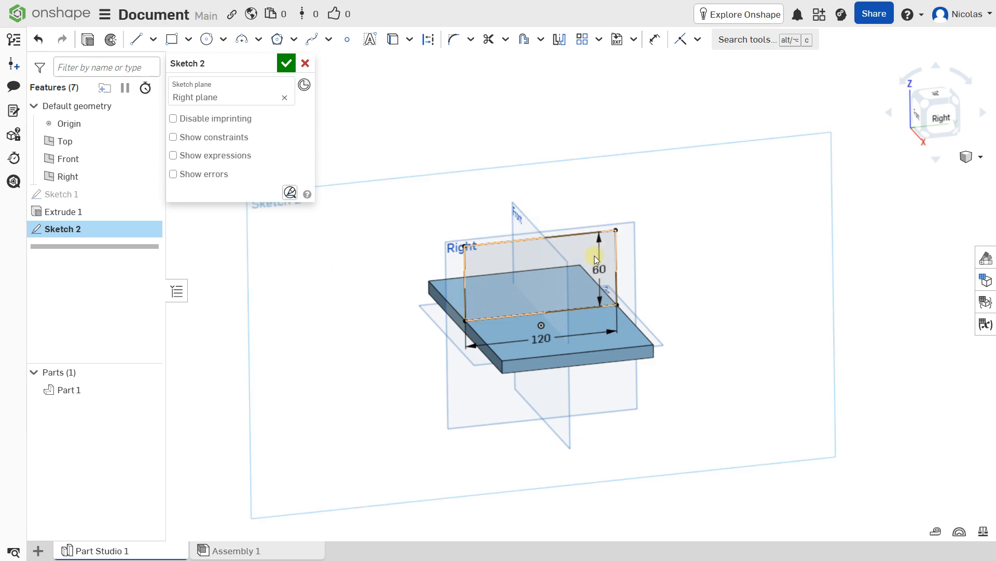
Finish the sketch and extrude the upright rectangle 10 mm deep as a Blind addition to the plate.
{"action": "scroll", "coordinate": [594, 256], "scroll_direction": "up", "scroll_amount": 3}
{"action": "left_click", "coordinate": [287, 64]}
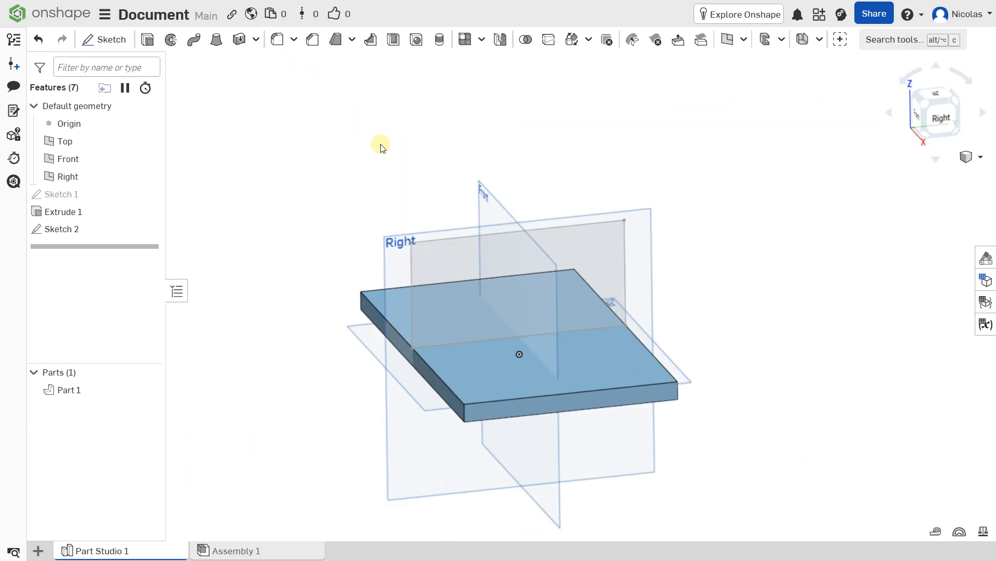
{"action": "left_click", "coordinate": [446, 273]}
{"action": "middle_click_drag", "start_coordinate": [454, 275], "coordinate": [469, 247]}
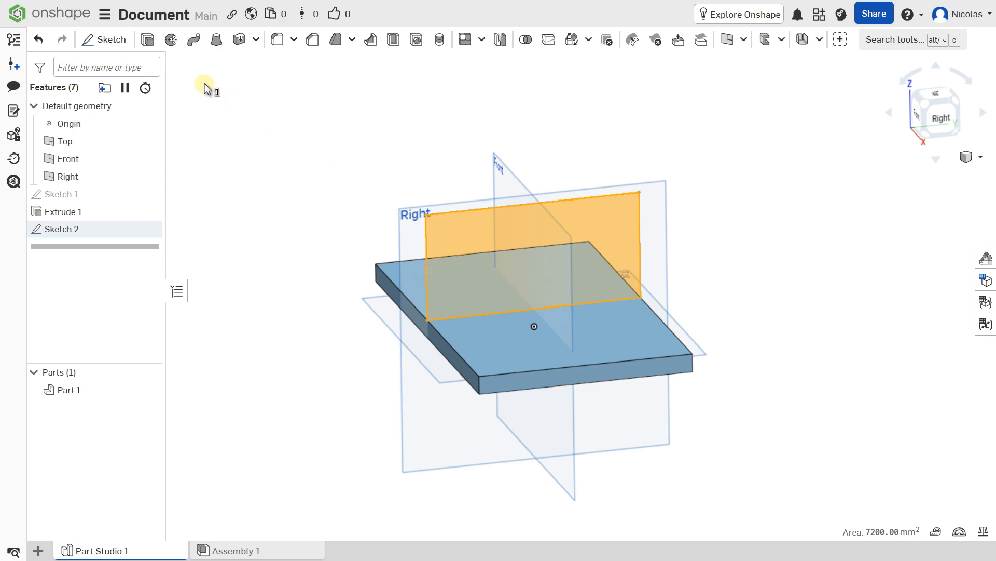
{"action": "left_click", "coordinate": [149, 42]}
{"action": "right_click_drag", "start_coordinate": [463, 260], "coordinate": [486, 263]}
{"action": "scroll", "coordinate": [441, 266], "scroll_direction": "up", "scroll_amount": 3}
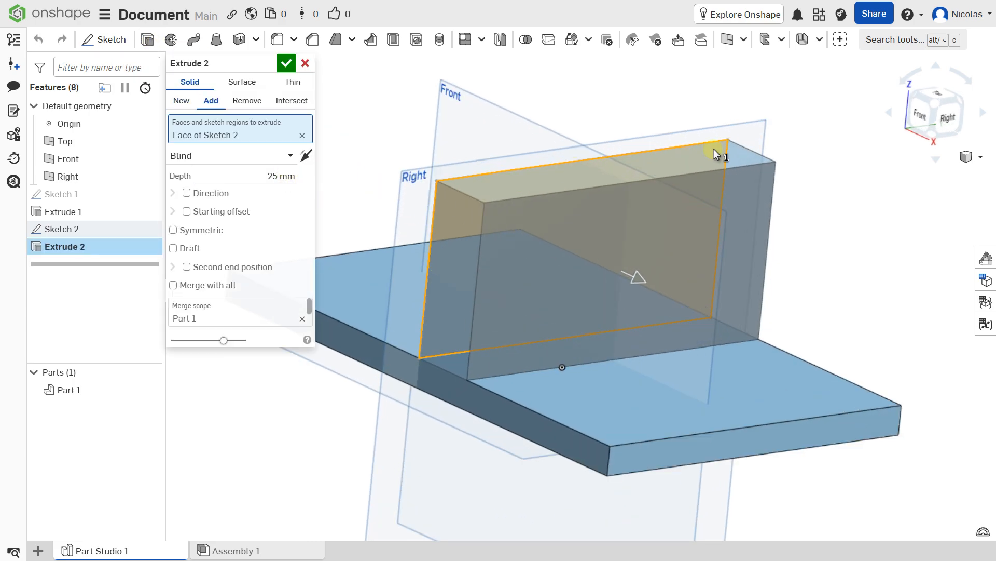
{"action": "left_click", "coordinate": [921, 115]}
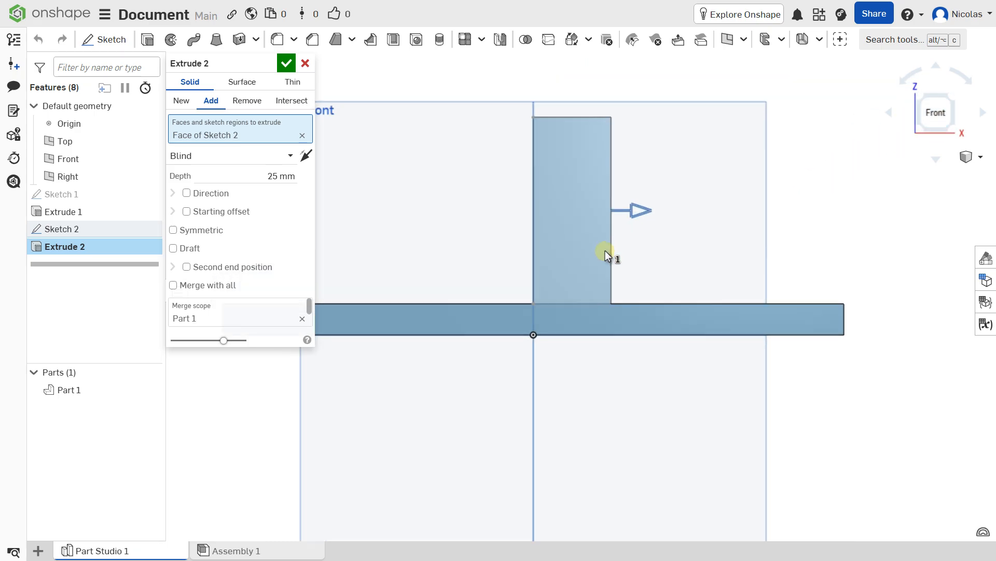
{"action": "left_click", "coordinate": [282, 177]}
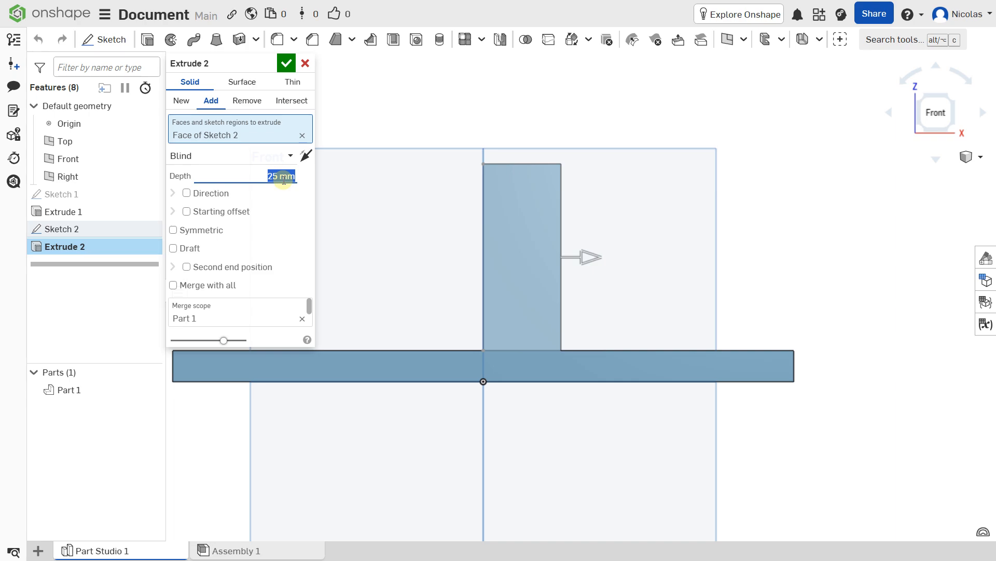
{"action": "type", "text": "10"}
{"action": "key", "text": "Return"}
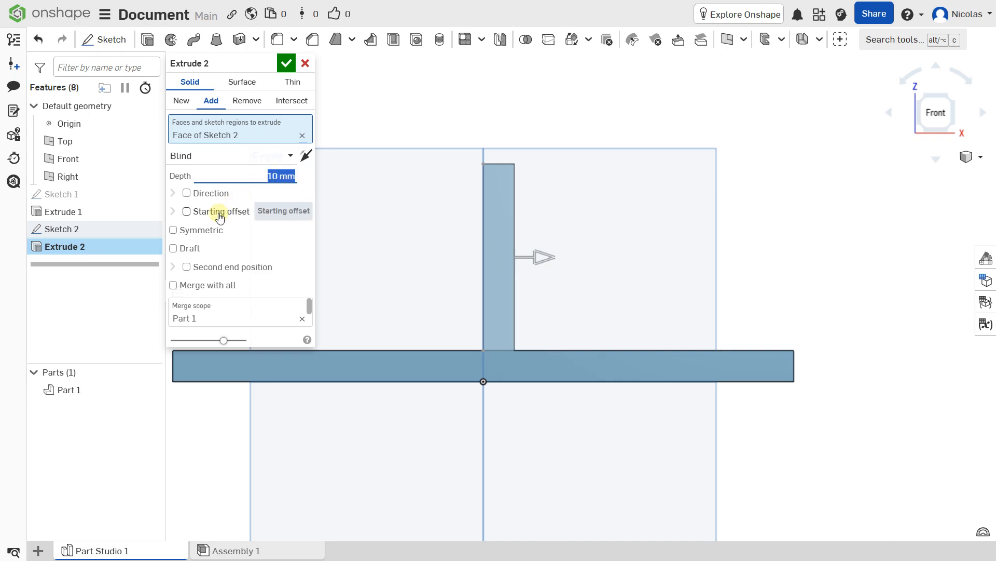
Make the wall extrusion symmetric about the Right plane and accept it.
{"action": "left_click", "coordinate": [200, 230]}
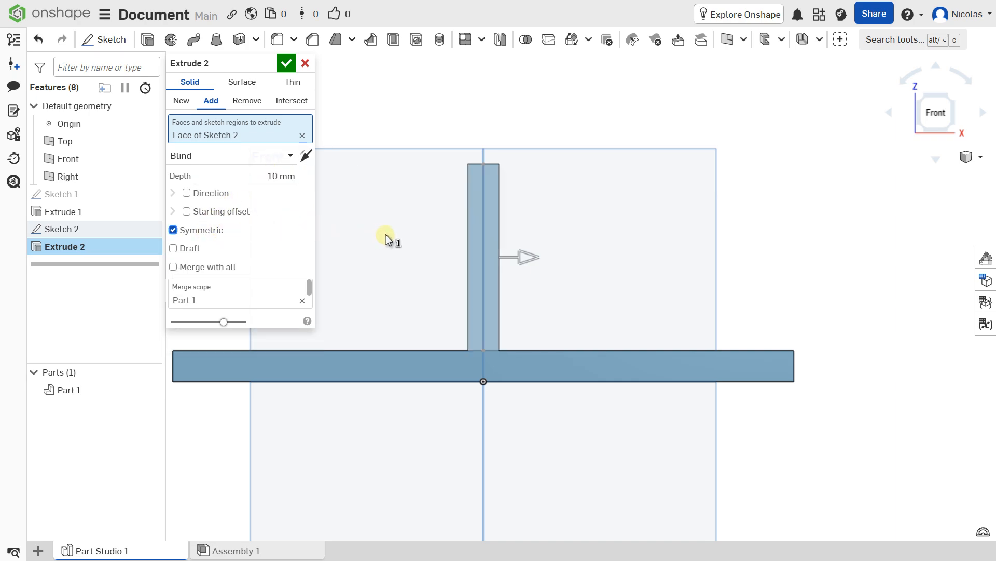
{"action": "left_click", "coordinate": [285, 61]}
{"action": "key", "text": "shift+7"}
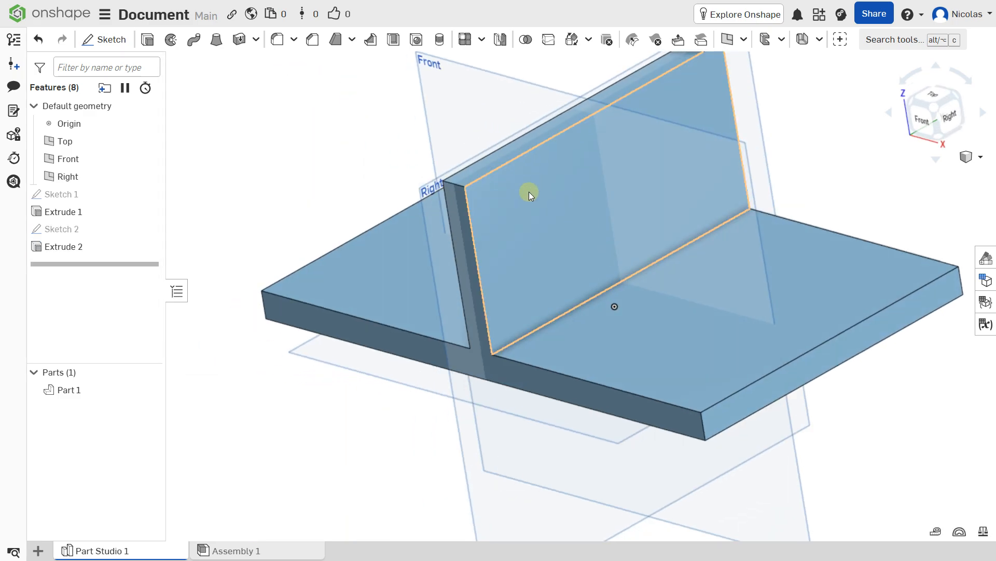
Start an equal-distance chamfer on the two short top edges at the ends of the upright wall.
{"action": "scroll", "coordinate": [450, 303], "scroll_direction": "up", "scroll_amount": 3}
{"action": "scroll", "coordinate": [432, 296], "scroll_direction": "up", "scroll_amount": 3}
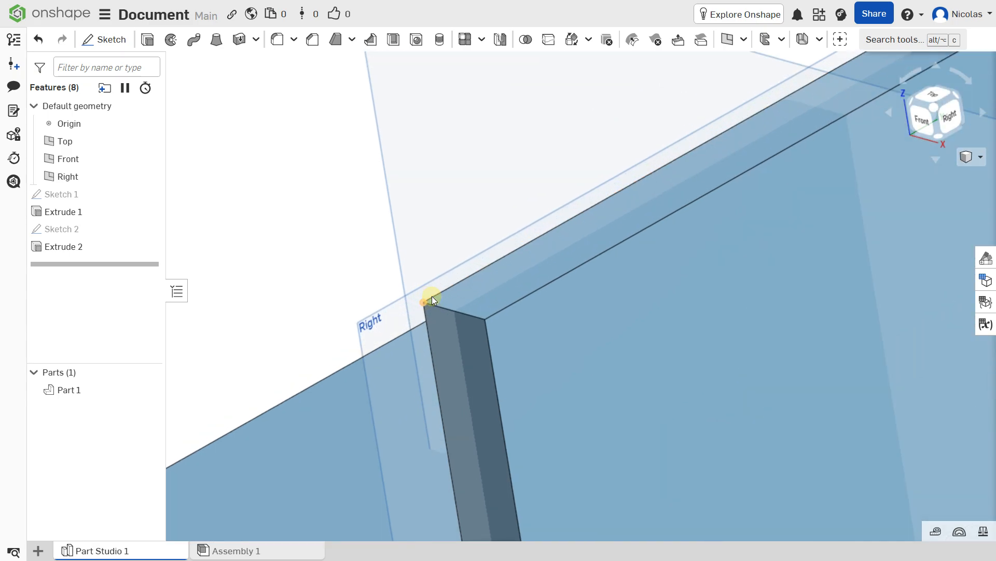
{"action": "left_click", "coordinate": [433, 306]}
{"action": "scroll", "coordinate": [434, 307], "scroll_direction": "down", "scroll_amount": 5}
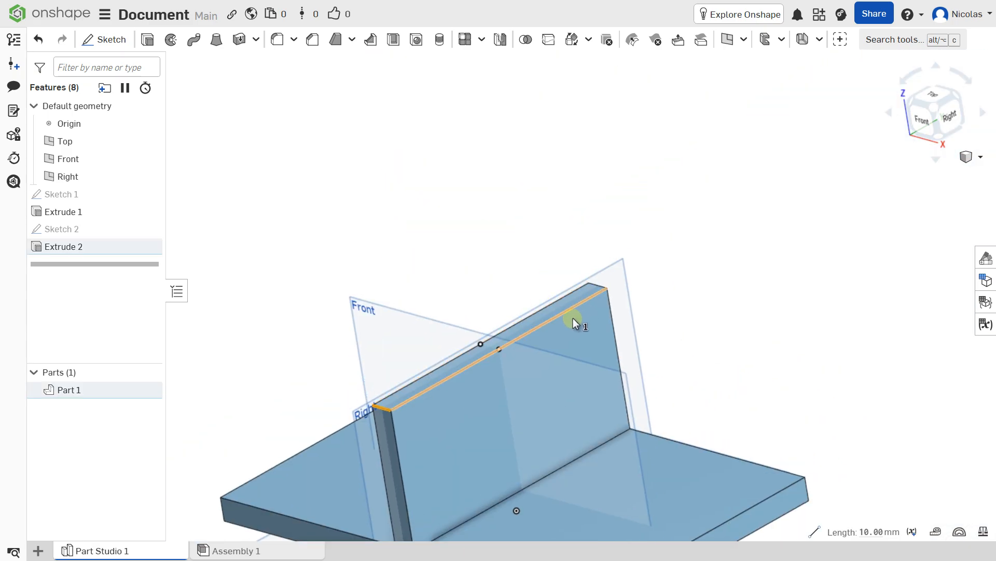
{"action": "scroll", "coordinate": [603, 268], "scroll_direction": "up", "scroll_amount": 8}
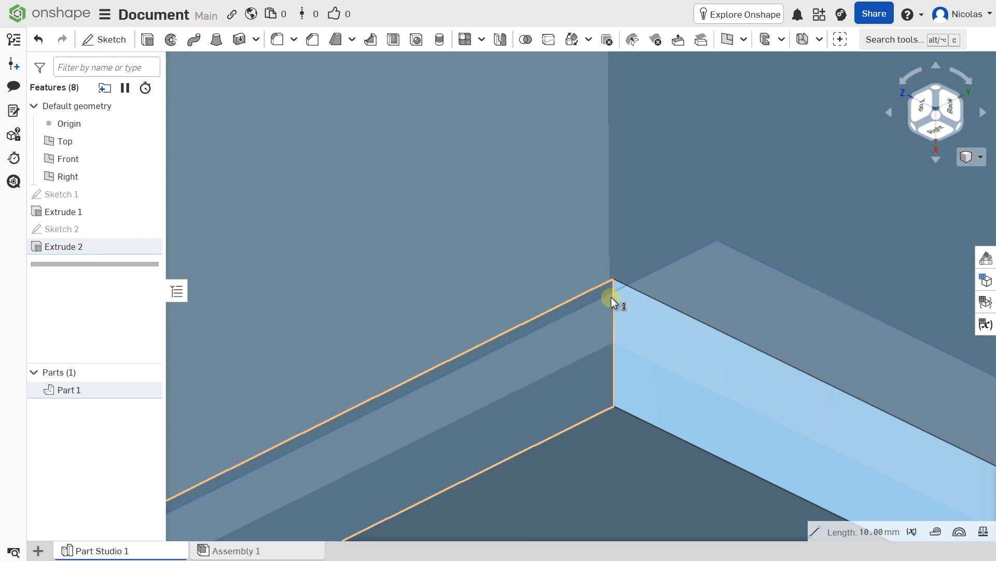
{"action": "left_click", "coordinate": [612, 297]}
{"action": "scroll", "coordinate": [597, 281], "scroll_direction": "down", "scroll_amount": 4}
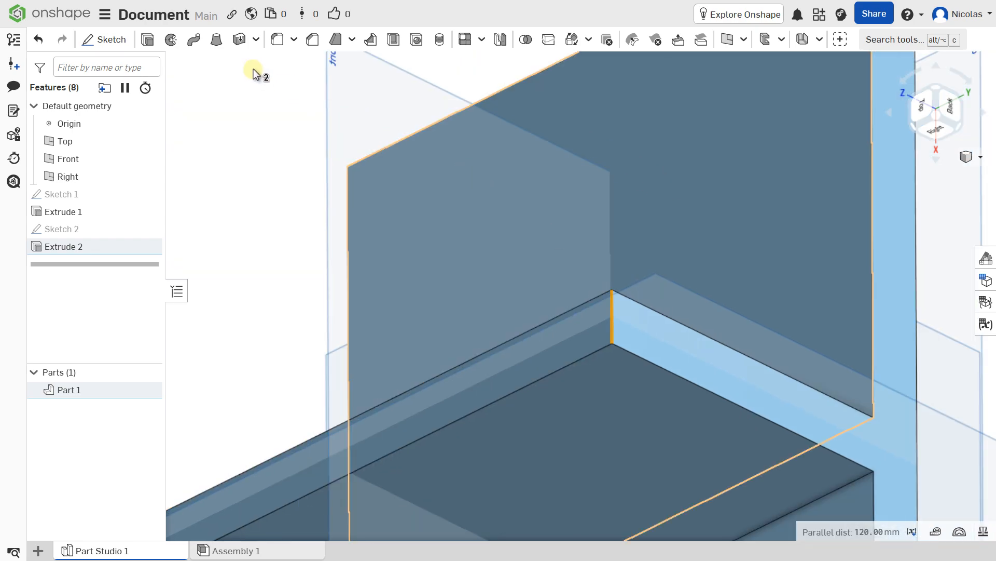
{"action": "left_click", "coordinate": [313, 40]}
{"action": "scroll", "coordinate": [613, 296], "scroll_direction": "up", "scroll_amount": 2}
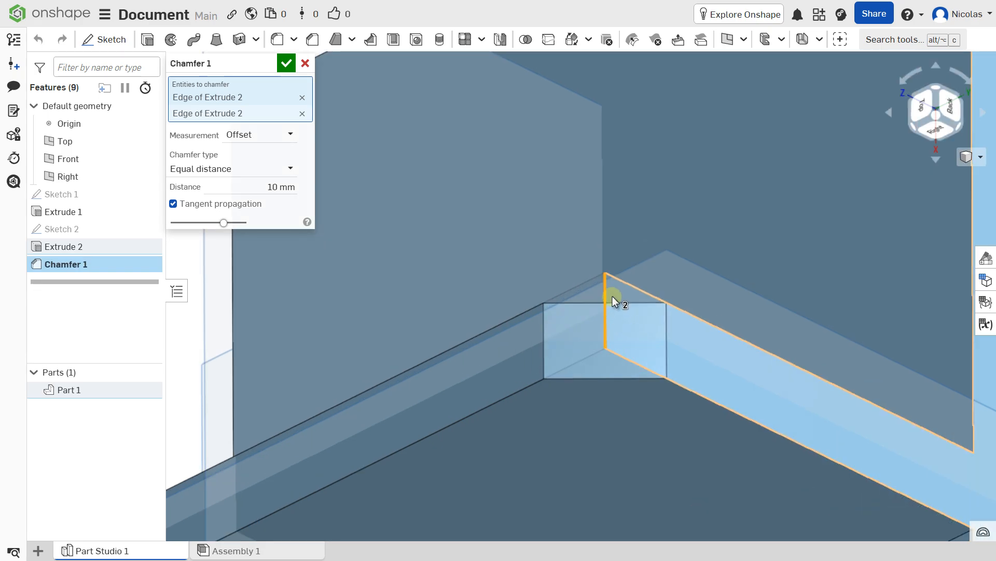
Set the chamfer distance to 30 mm and accept the chamfer on both wall corners.
{"action": "scroll", "coordinate": [615, 293], "scroll_direction": "down", "scroll_amount": 3}
{"action": "right_click_drag", "start_coordinate": [374, 216], "coordinate": [549, 235]}
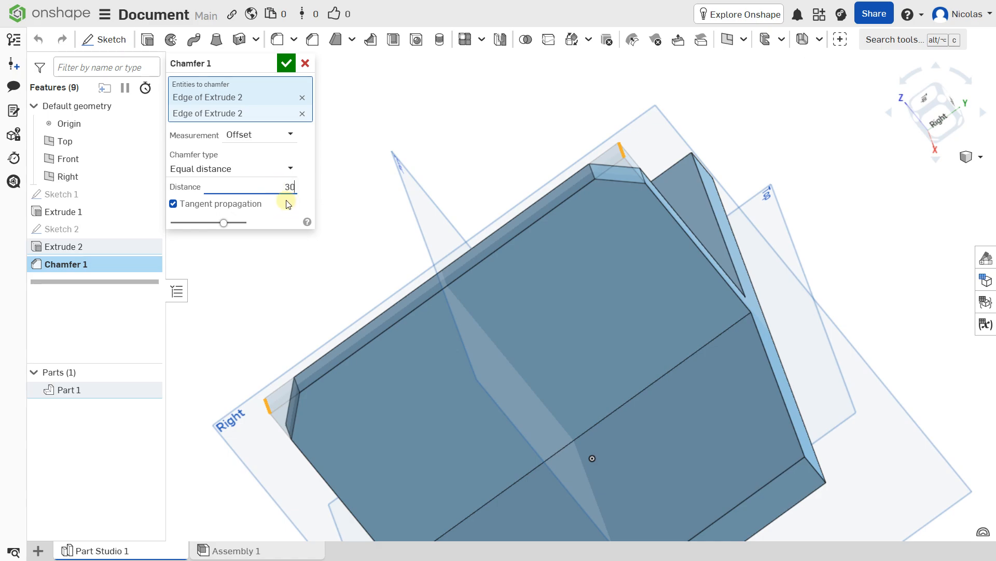
{"action": "scroll", "coordinate": [563, 175], "scroll_direction": "down", "scroll_amount": 3}
{"action": "right_click_drag", "start_coordinate": [518, 205], "coordinate": [578, 151]}
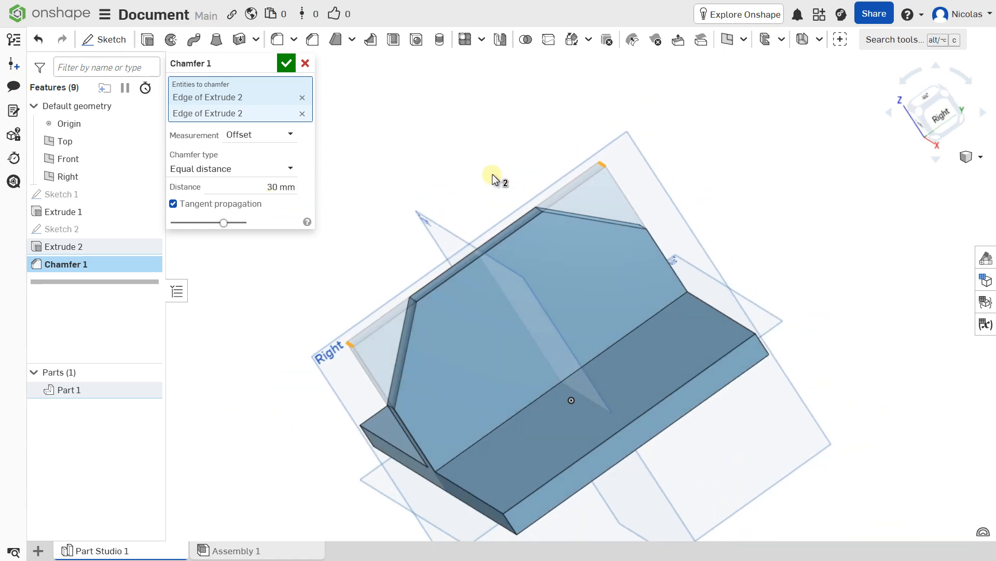
{"action": "left_click", "coordinate": [286, 63]}
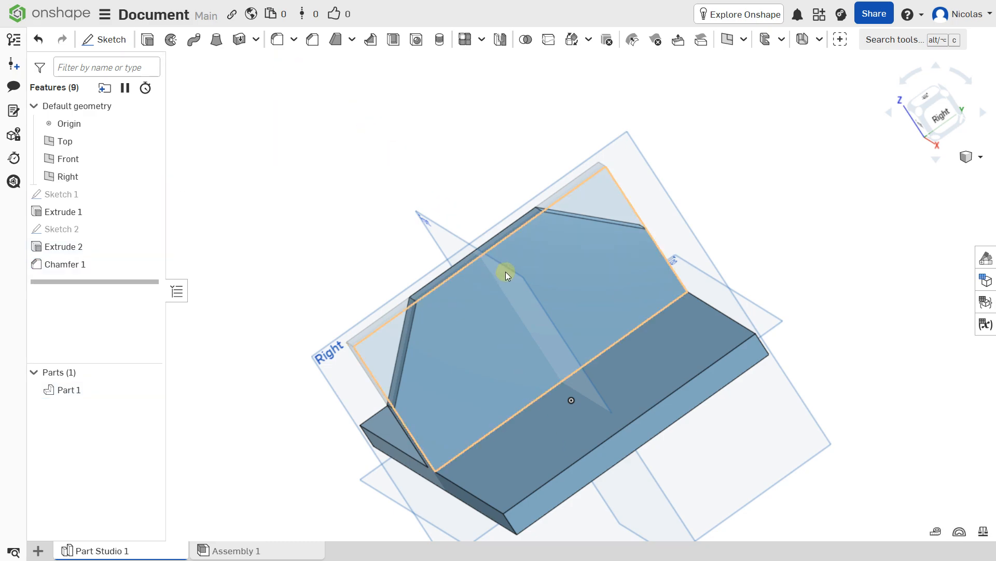
{"action": "right_click_drag", "start_coordinate": [505, 272], "coordinate": [526, 260]}
{"action": "scroll", "coordinate": [482, 231], "scroll_direction": "down", "scroll_amount": 3}
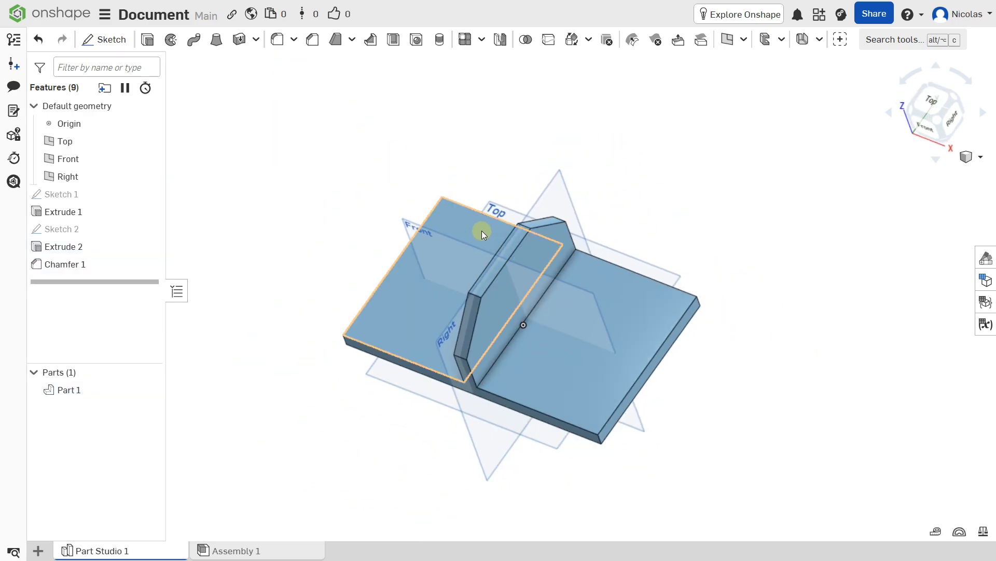
{"action": "right_click_drag", "start_coordinate": [484, 219], "coordinate": [488, 210]}
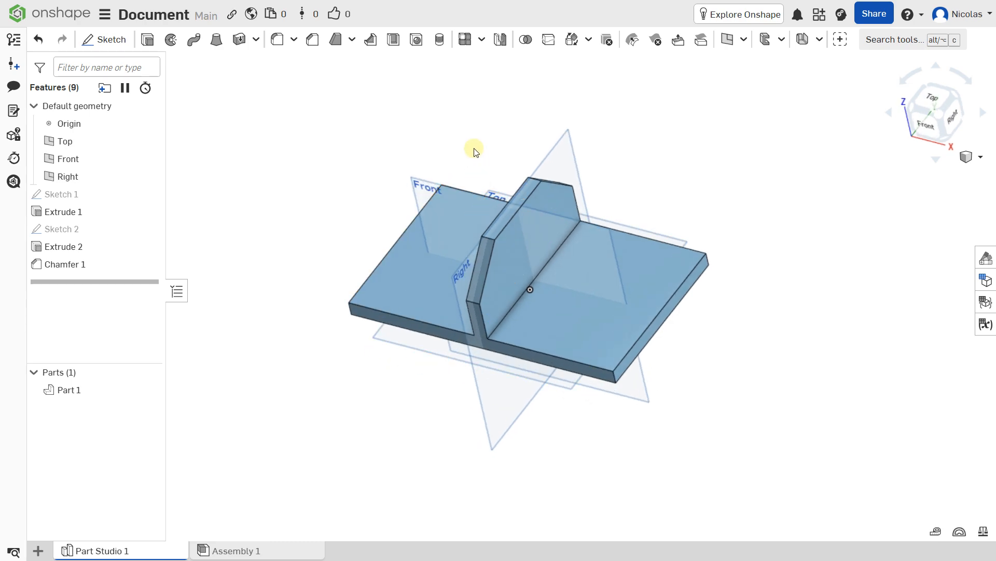
{"action": "scroll", "coordinate": [474, 151], "scroll_direction": "up", "scroll_amount": 1}
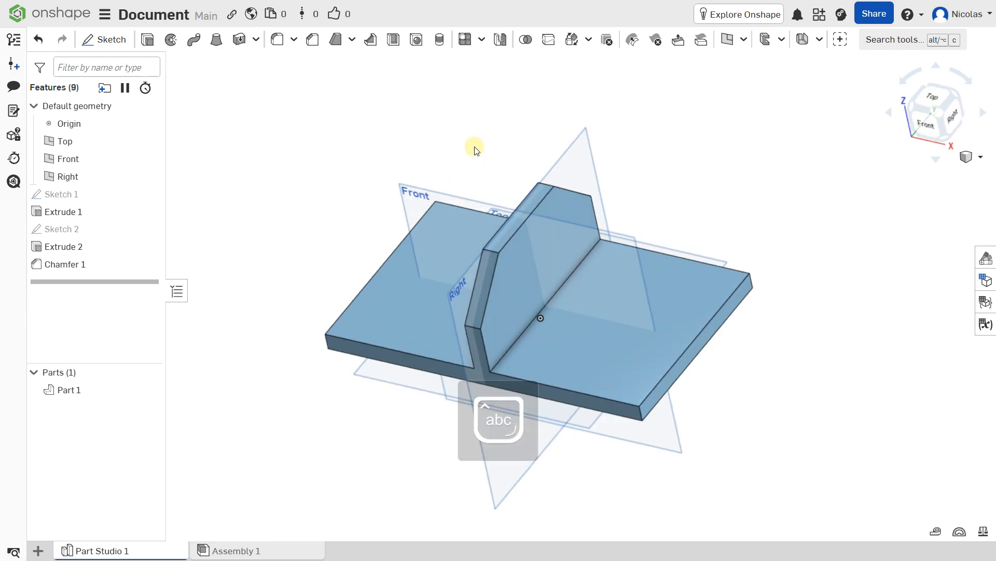
{"action": "right_click", "coordinate": [474, 150]}
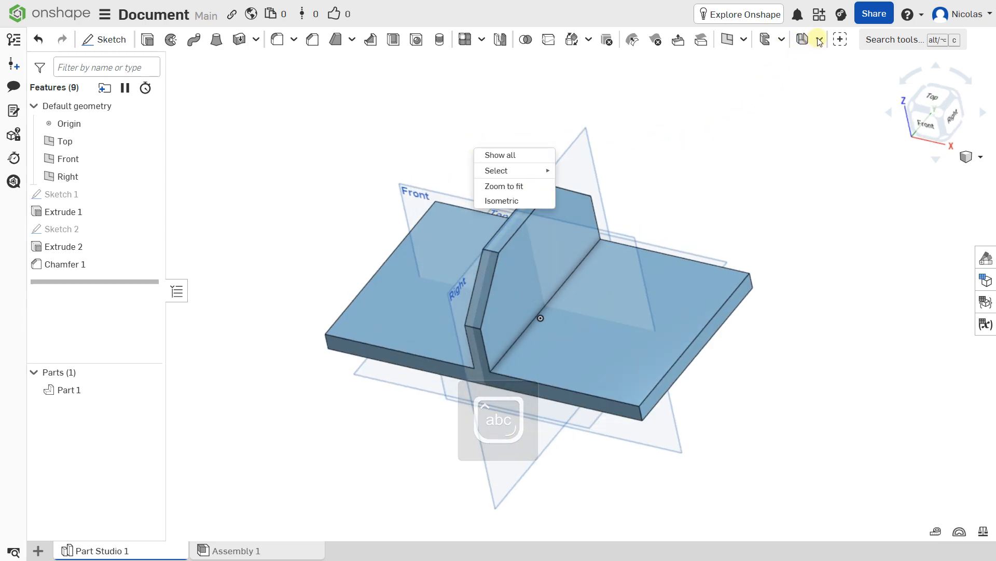
{"action": "left_click", "coordinate": [715, 117]}
Start an Offset construction plane from the plate's top face on the negative X side of the wall.
{"action": "left_click", "coordinate": [745, 41]}
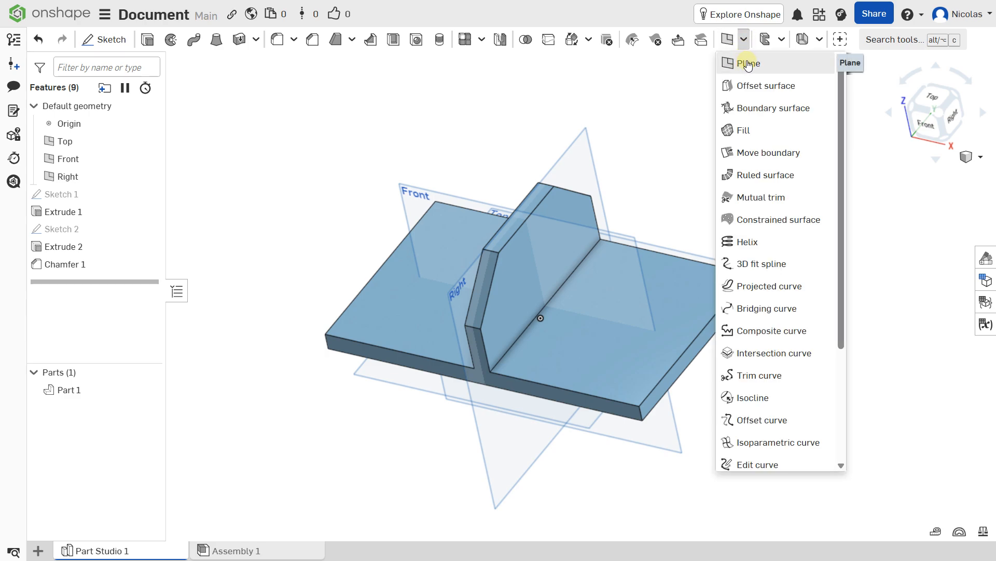
{"action": "left_click", "coordinate": [748, 64]}
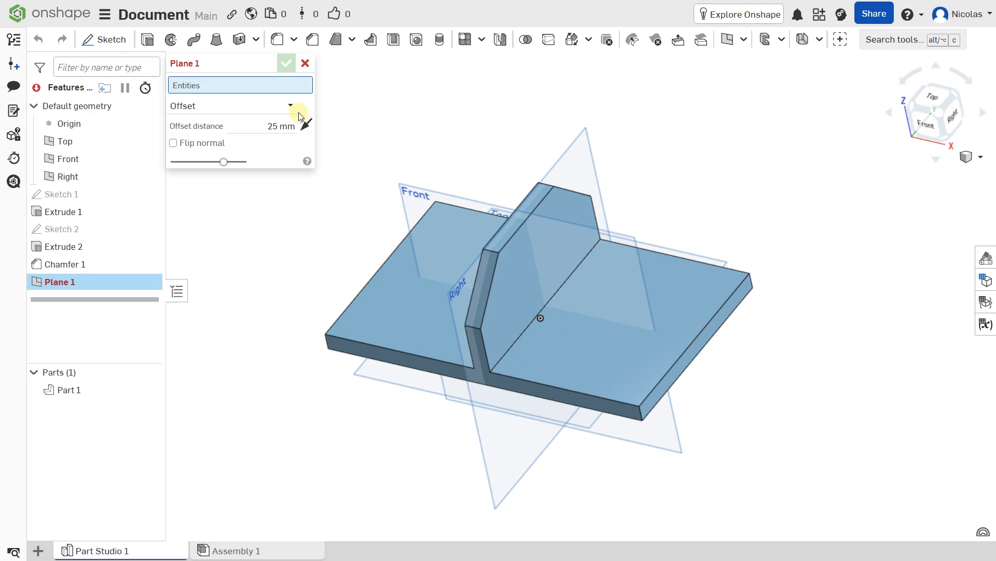
{"action": "left_click", "coordinate": [198, 106]}
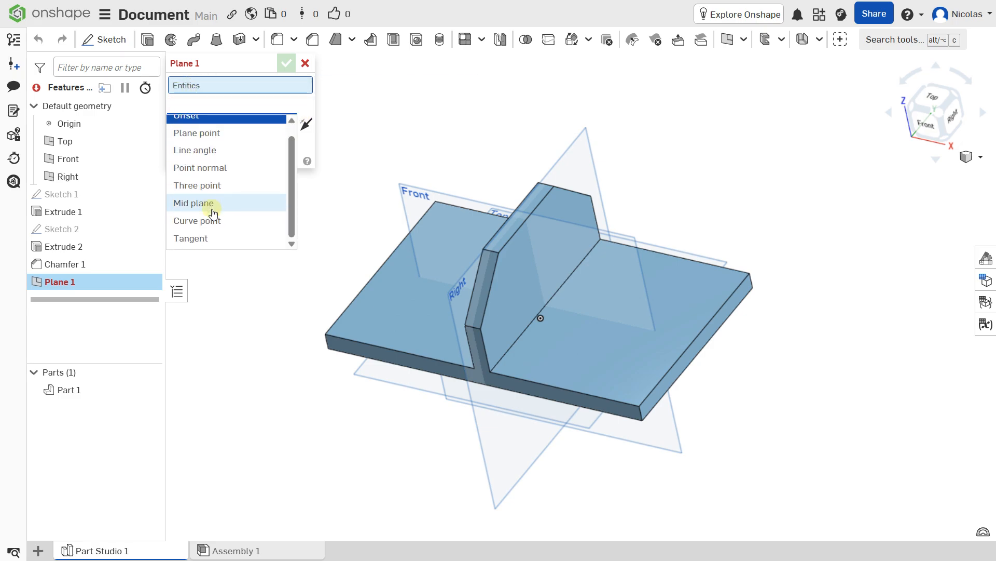
{"action": "scroll", "coordinate": [211, 210], "scroll_direction": "up", "scroll_amount": 1}
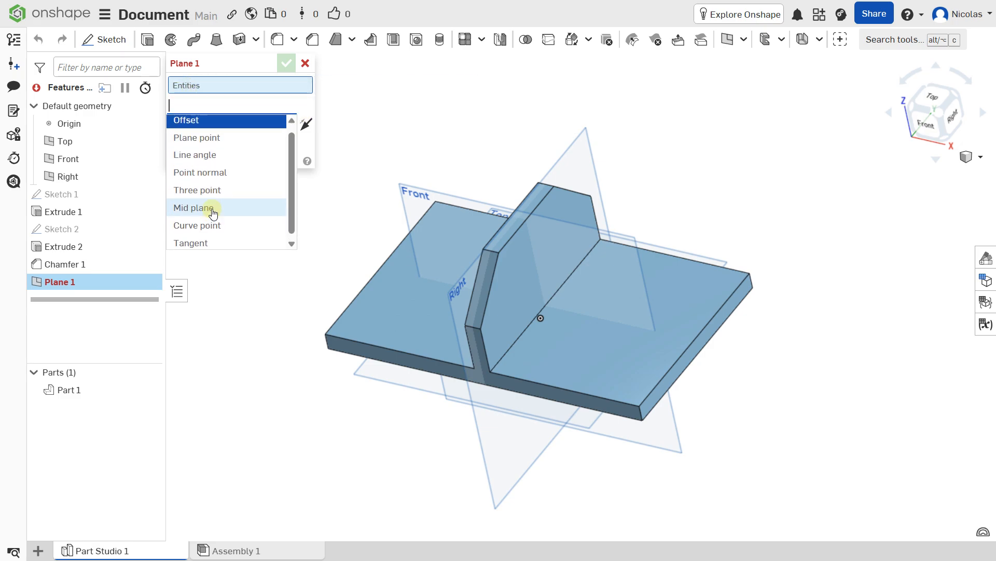
{"action": "left_click", "coordinate": [193, 128]}
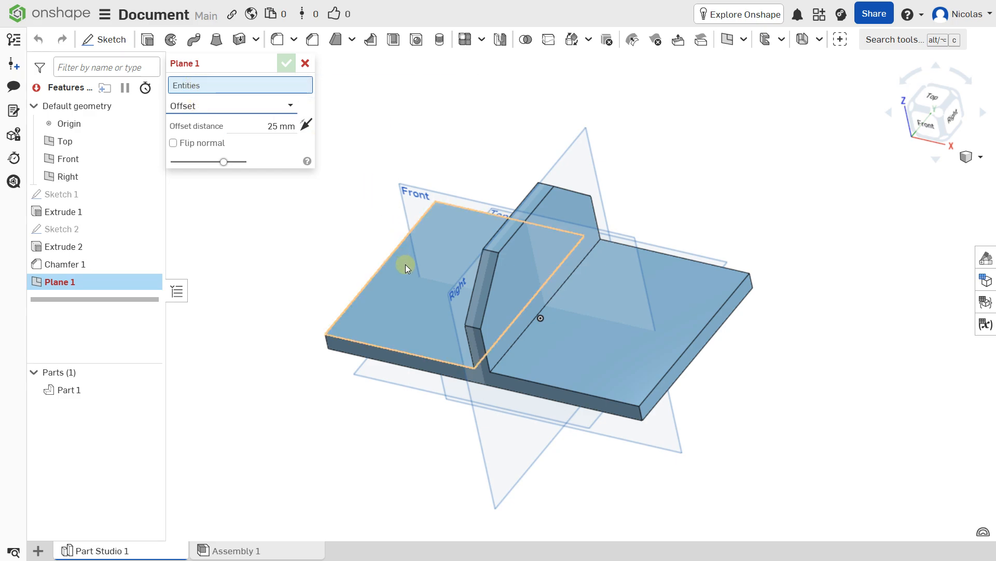
{"action": "right_click_drag", "start_coordinate": [560, 262], "coordinate": [480, 346]}
{"action": "left_click", "coordinate": [479, 348]}
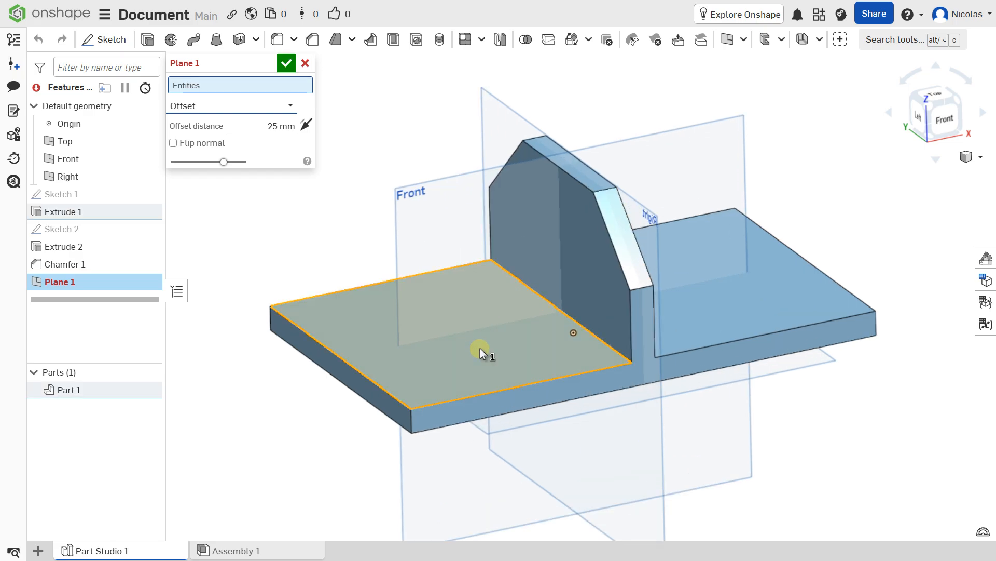
Set the plane's offset distance to 20 mm above the plate's top face and accept the plane.
{"action": "right_click_drag", "start_coordinate": [475, 307], "coordinate": [475, 289]}
{"action": "left_click_drag", "start_coordinate": [446, 217], "coordinate": [450, 225]}
{"action": "left_click", "coordinate": [279, 137]}
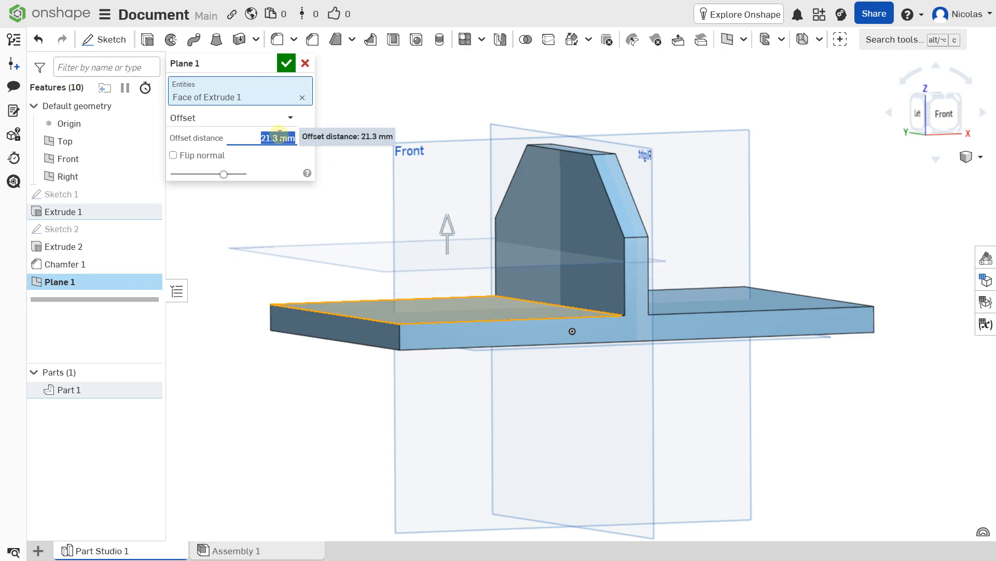
{"action": "key", "text": "Caps_Lock"}
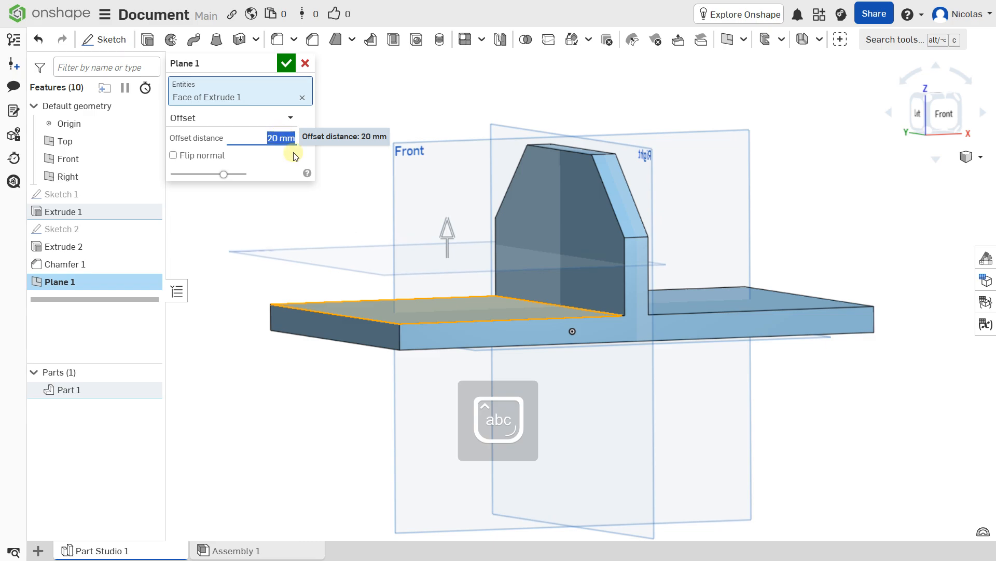
{"action": "left_click", "coordinate": [306, 130]}
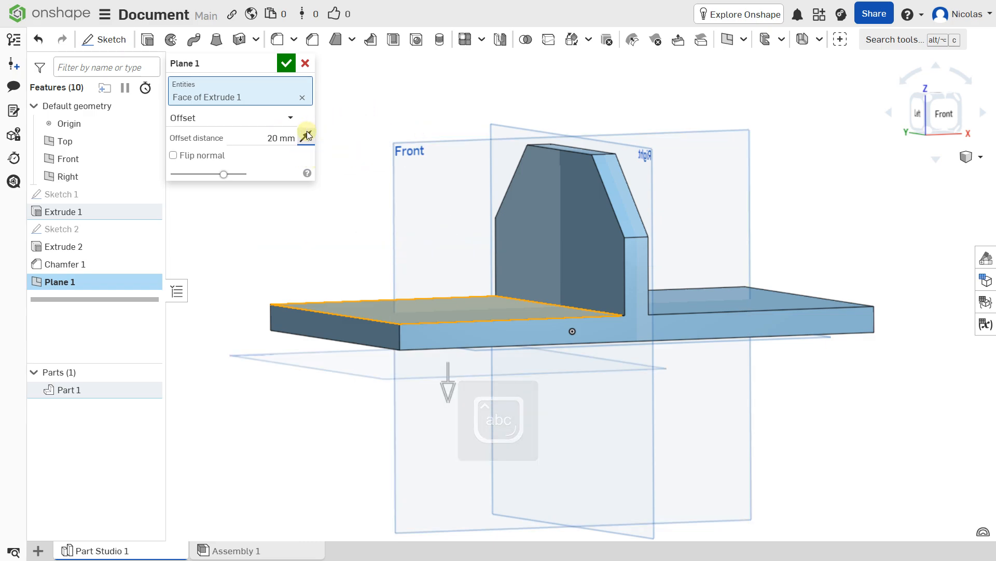
{"action": "left_click", "coordinate": [307, 131]}
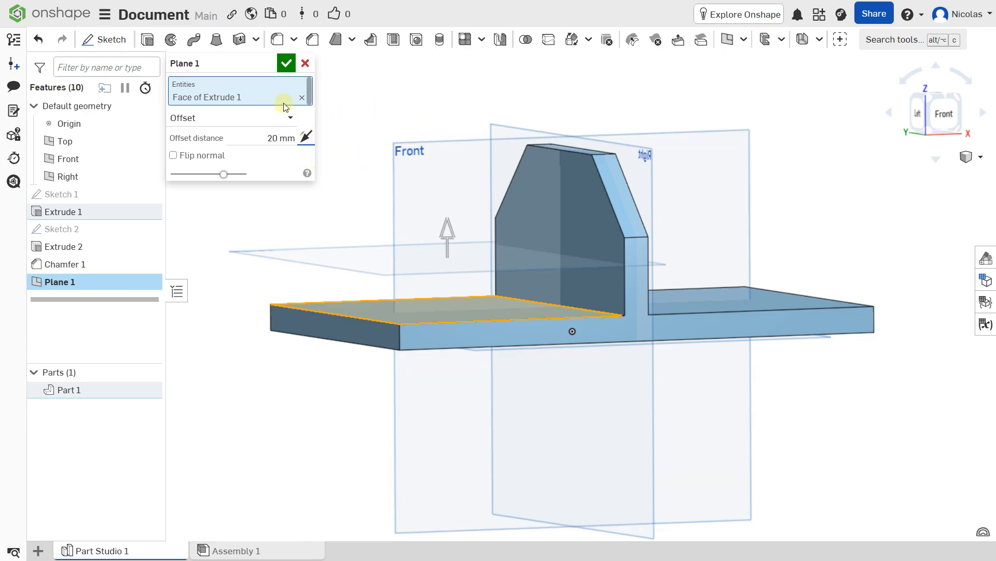
{"action": "left_click", "coordinate": [281, 63]}
Start a second Offset construction plane from the upright wall's large face on the positive X side.
{"action": "key", "text": "shift+7"}
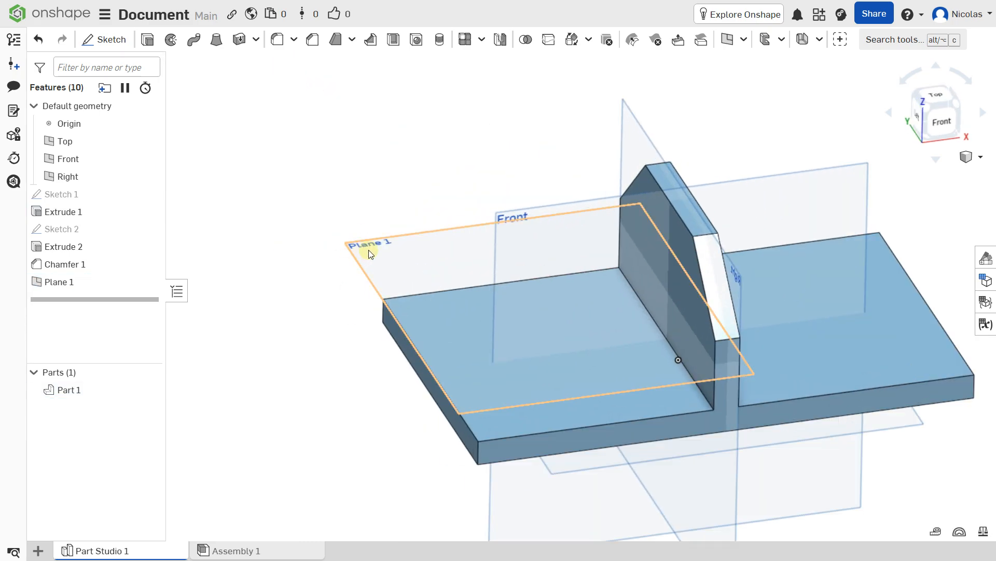
{"action": "scroll", "coordinate": [370, 244], "scroll_direction": "up", "scroll_amount": 2}
{"action": "right_click_drag", "start_coordinate": [621, 225], "coordinate": [602, 241]}
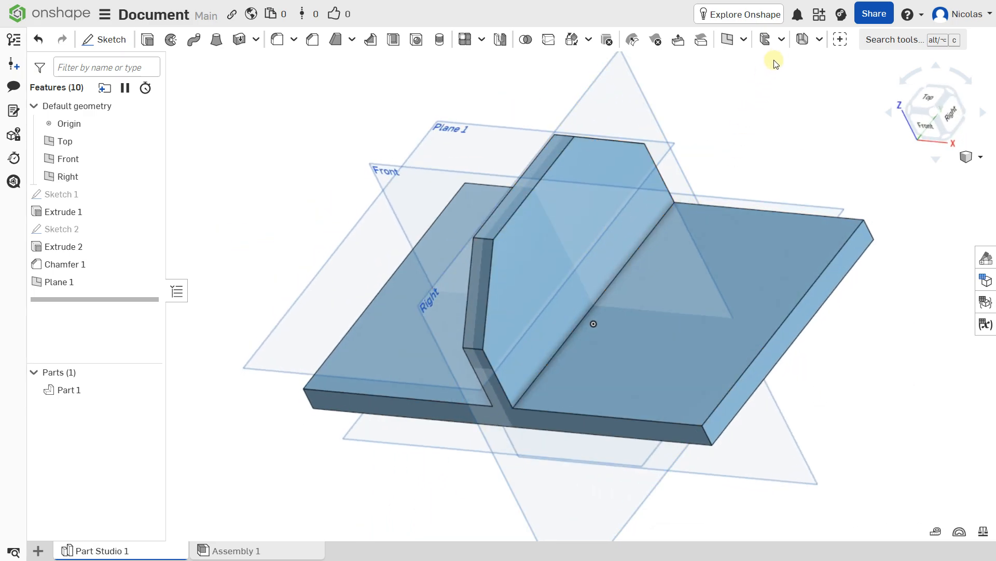
{"action": "left_click", "coordinate": [743, 40]}
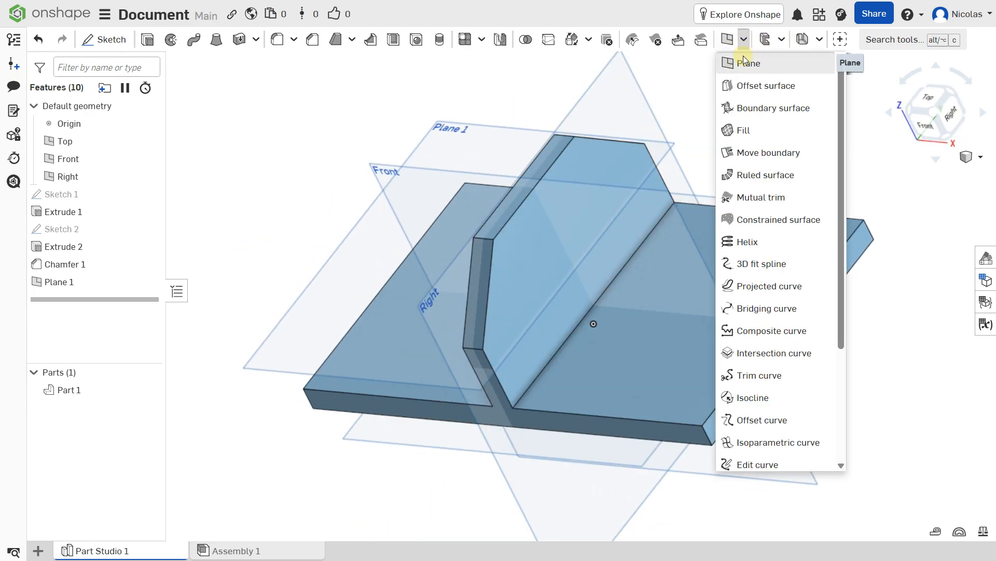
{"action": "left_click", "coordinate": [736, 63]}
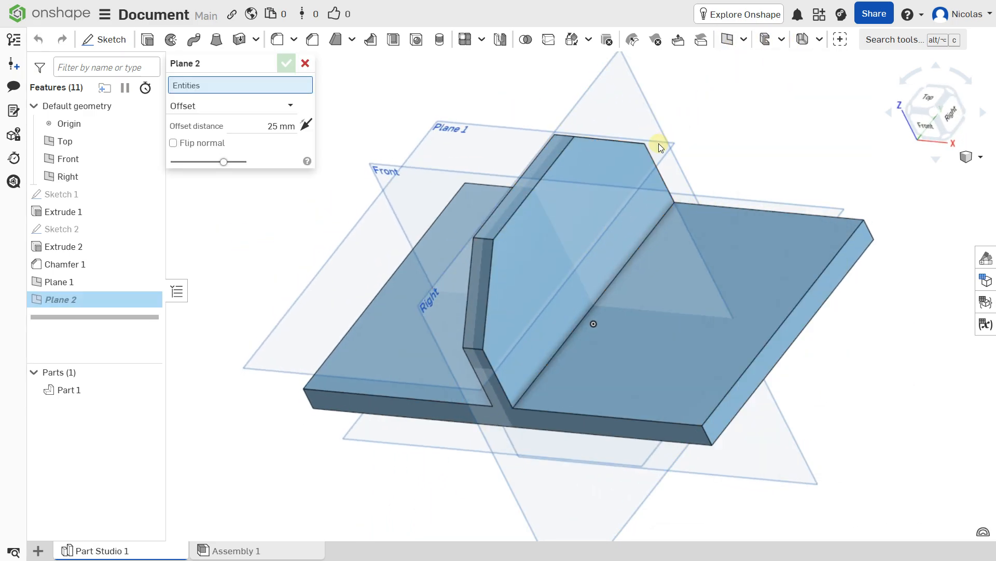
{"action": "left_click", "coordinate": [568, 201]}
{"action": "right_click_drag", "start_coordinate": [568, 200], "coordinate": [604, 179]}
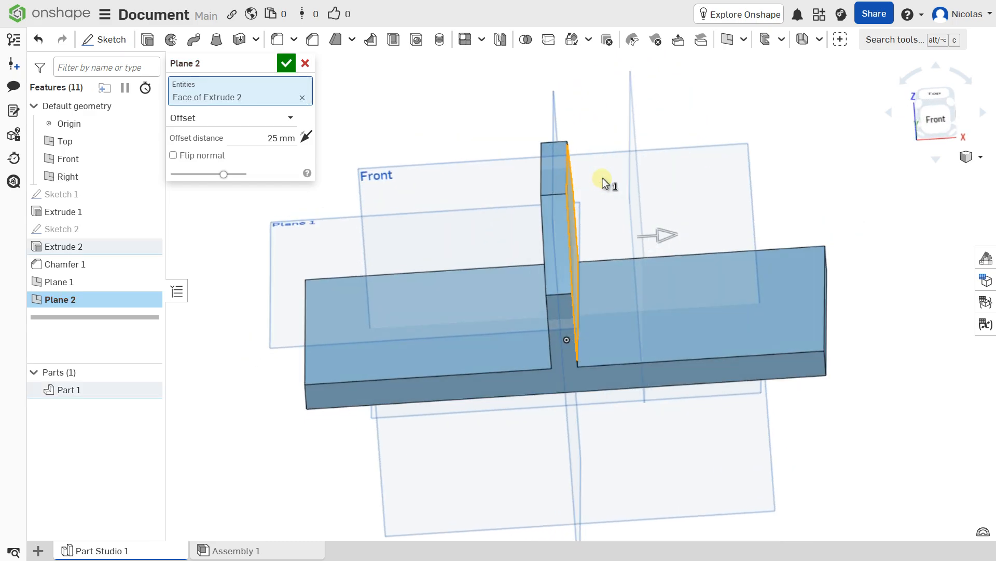
Try various offsets for the new plane by moving it freely along its normal, out to about 108 mm from the wall and back.
{"action": "left_click_drag", "start_coordinate": [664, 233], "coordinate": [715, 231]}
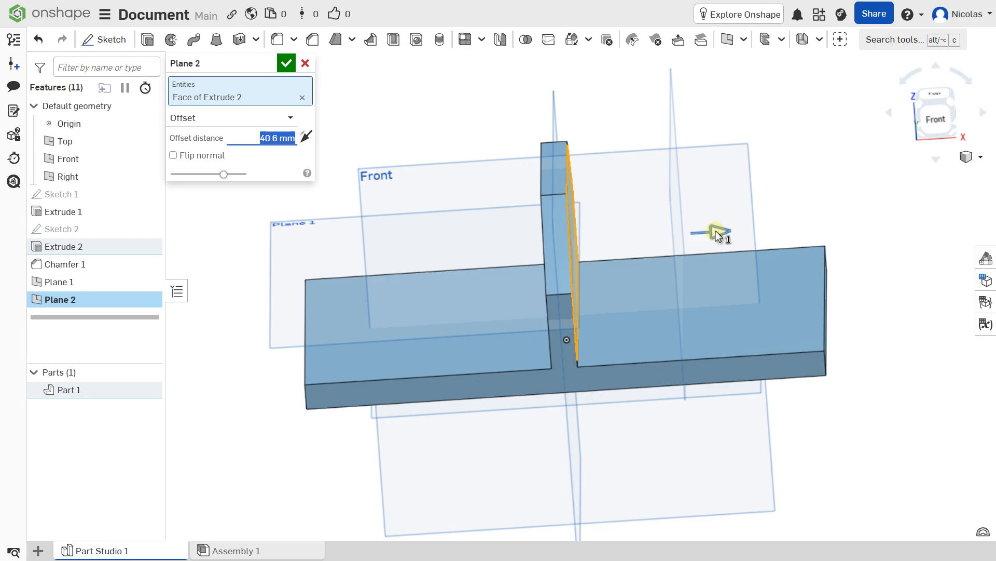
{"action": "right_click_drag", "start_coordinate": [712, 232], "coordinate": [677, 215]}
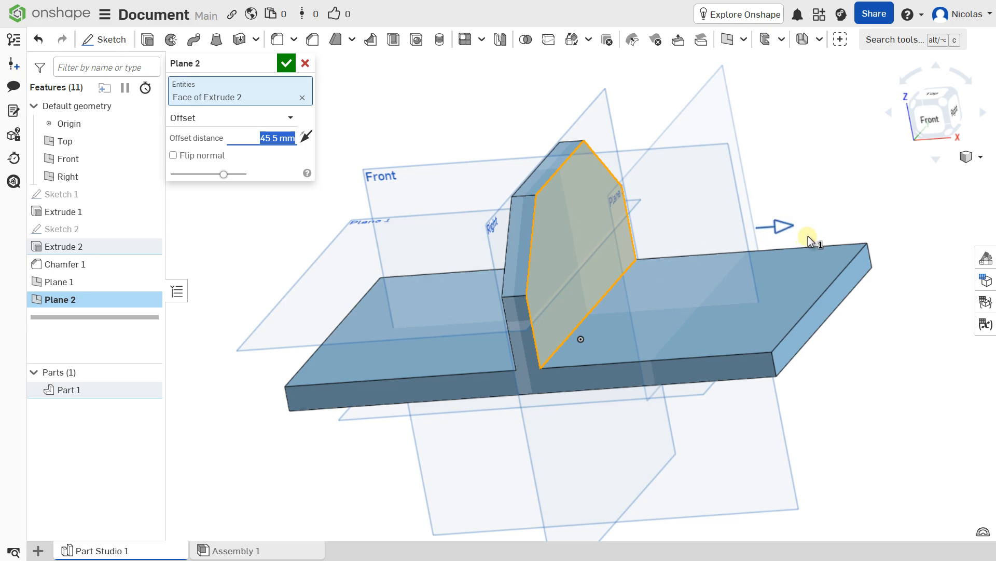
{"action": "left_click_drag", "start_coordinate": [808, 236], "coordinate": [808, 236]}
{"action": "right_click_drag", "start_coordinate": [821, 226], "coordinate": [775, 231]}
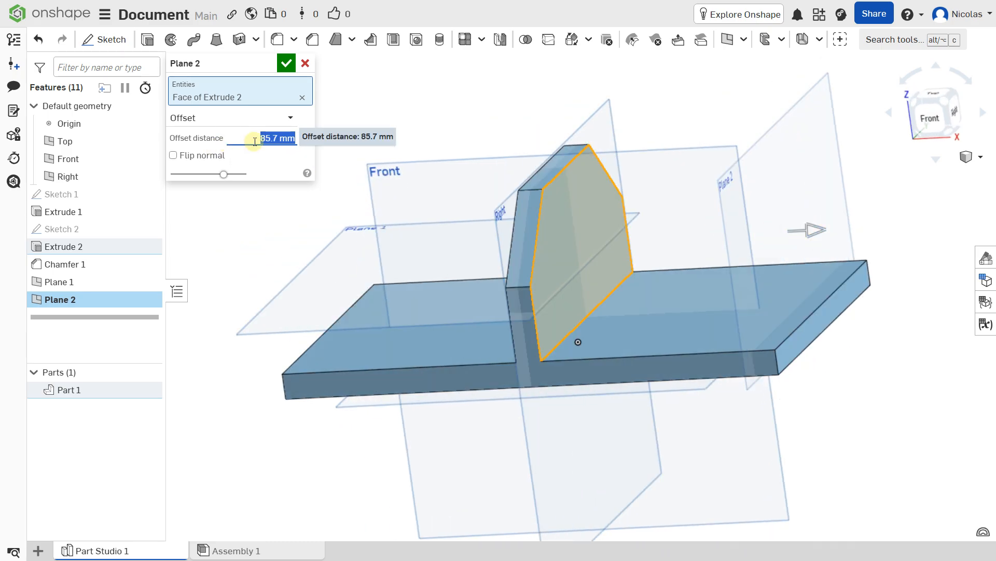
{"action": "left_click_drag", "start_coordinate": [906, 229], "coordinate": [907, 230]}
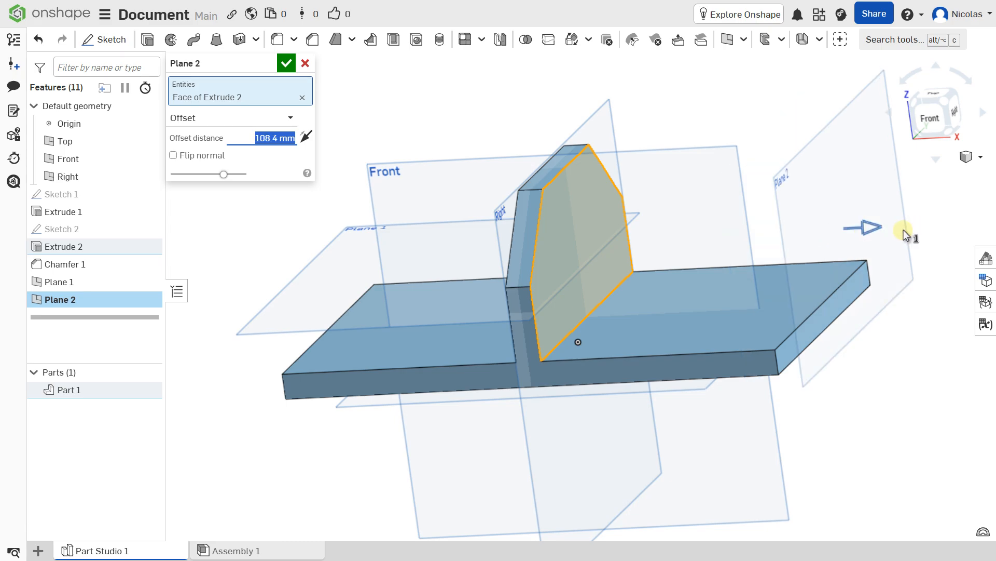
{"action": "right_click_drag", "start_coordinate": [860, 232], "coordinate": [815, 256]}
{"action": "left_click_drag", "start_coordinate": [926, 271], "coordinate": [714, 252]}
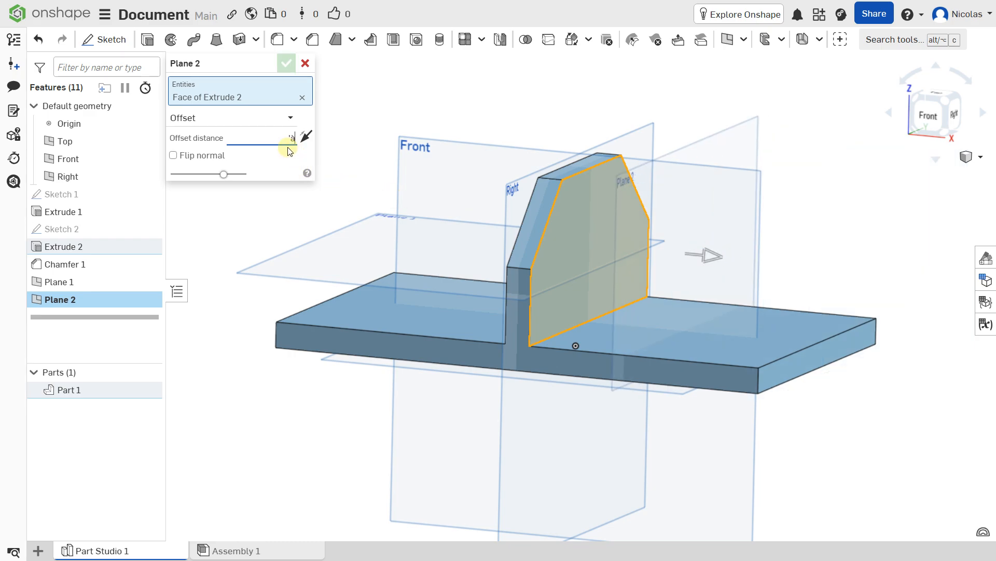
Set the plane's offset distance to 40 mm from the wall face and accept the plane.
{"action": "key", "text": "Caps_Lock"}
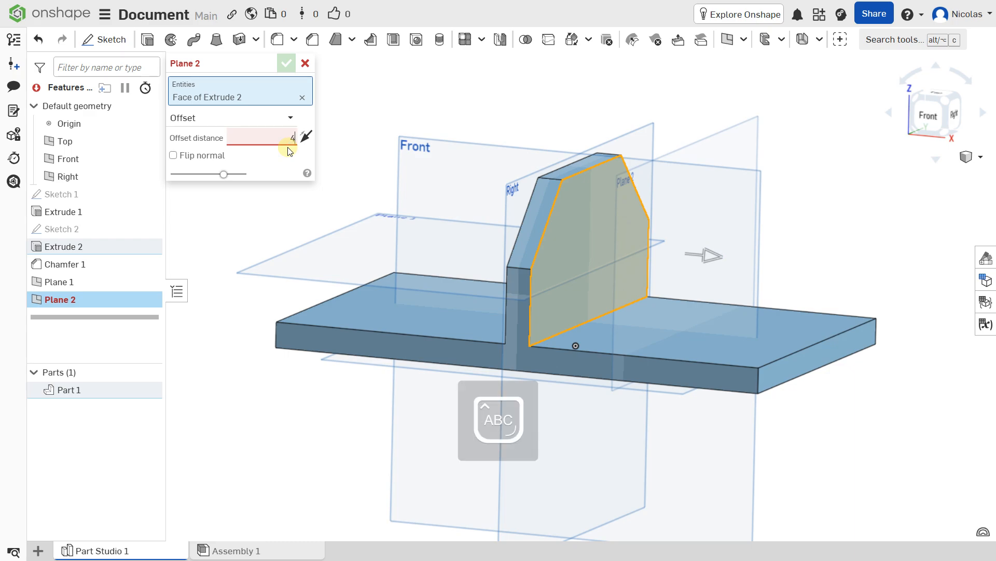
{"action": "key", "text": "Return"}
{"action": "scroll", "coordinate": [548, 148], "scroll_direction": "down", "scroll_amount": 1}
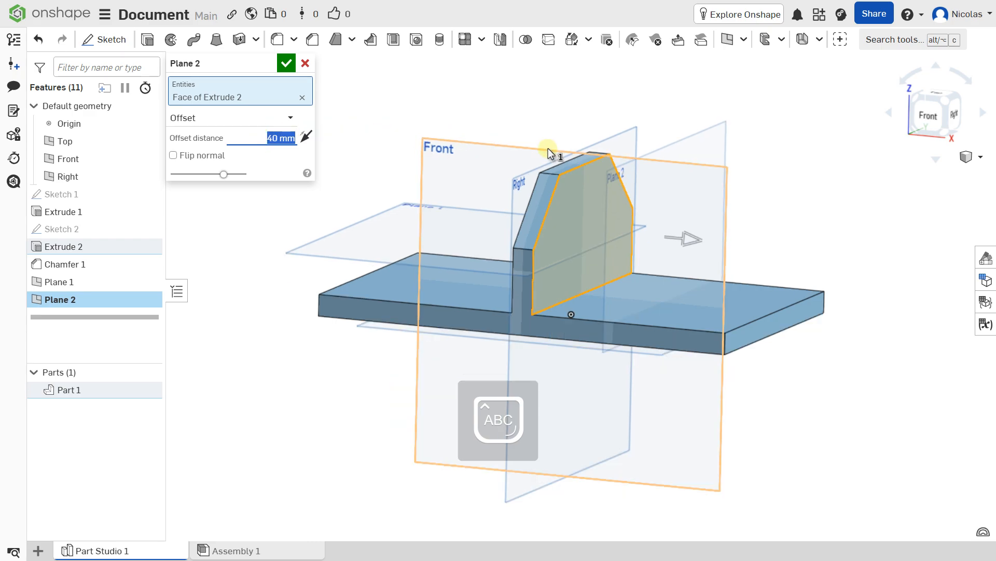
{"action": "right_click_drag", "start_coordinate": [549, 148], "coordinate": [568, 150]}
{"action": "left_click", "coordinate": [286, 63]}
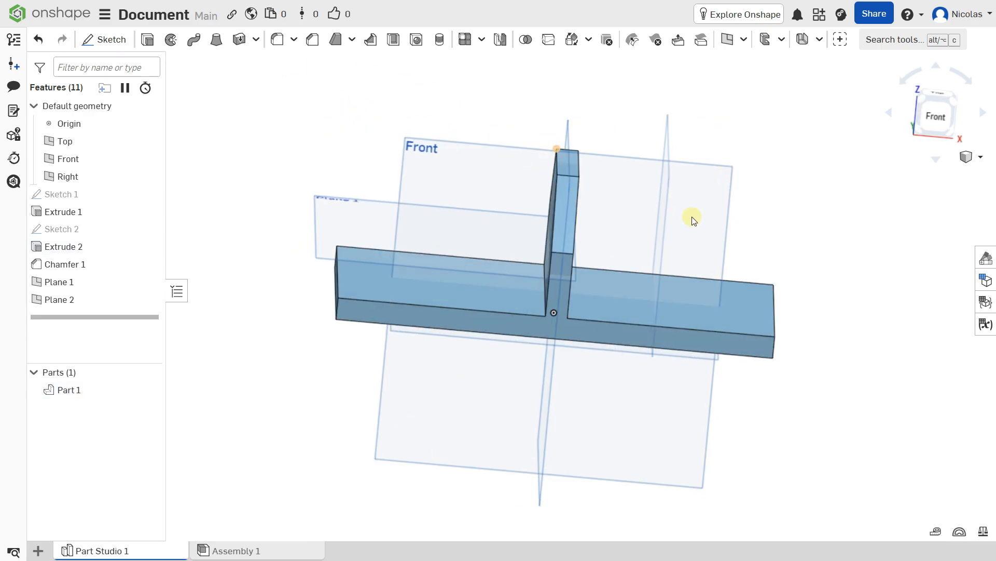
Select the two offset planes in turn to identify them, and toggle the visibility of Plane 1 and Plane 2 off and on again.
{"action": "mouse_move", "coordinate": [692, 217]}
{"action": "right_mouse_down"}
{"action": "mouse_move", "coordinate": [668, 220]}
{"action": "mouse_move", "coordinate": [655, 248]}
{"action": "mouse_move", "coordinate": [674, 219]}
{"action": "mouse_move", "coordinate": [702, 212]}
{"action": "mouse_move", "coordinate": [690, 222]}
{"action": "right_mouse_up"}
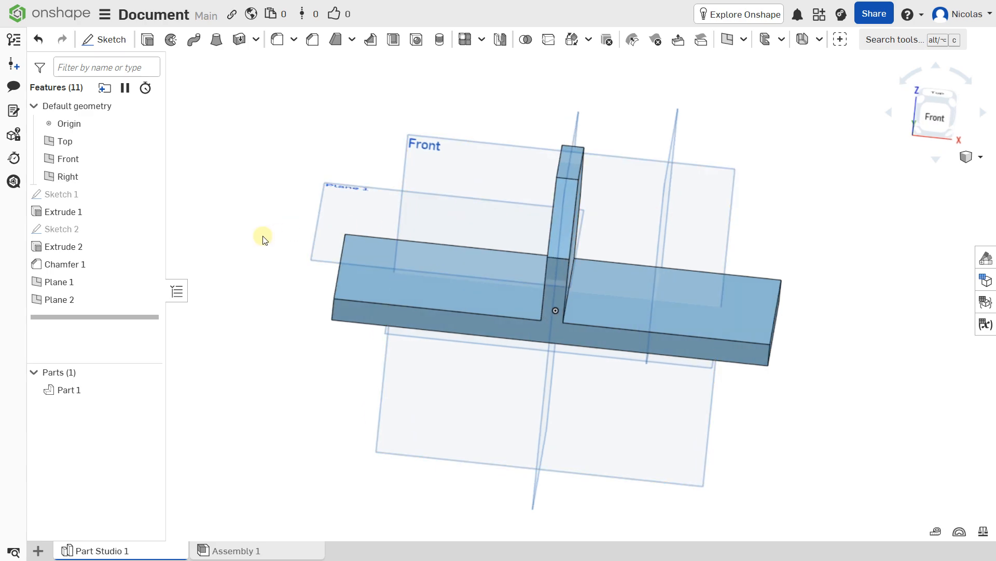
{"action": "left_click", "coordinate": [79, 280]}
{"action": "left_click", "coordinate": [94, 300]}
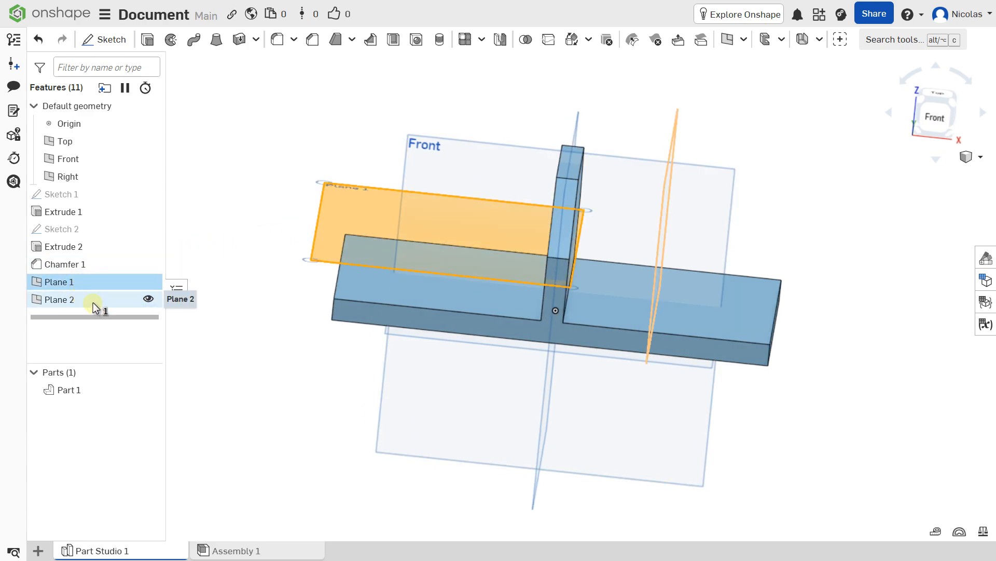
{"action": "left_click", "coordinate": [91, 288]}
{"action": "left_click", "coordinate": [96, 294]}
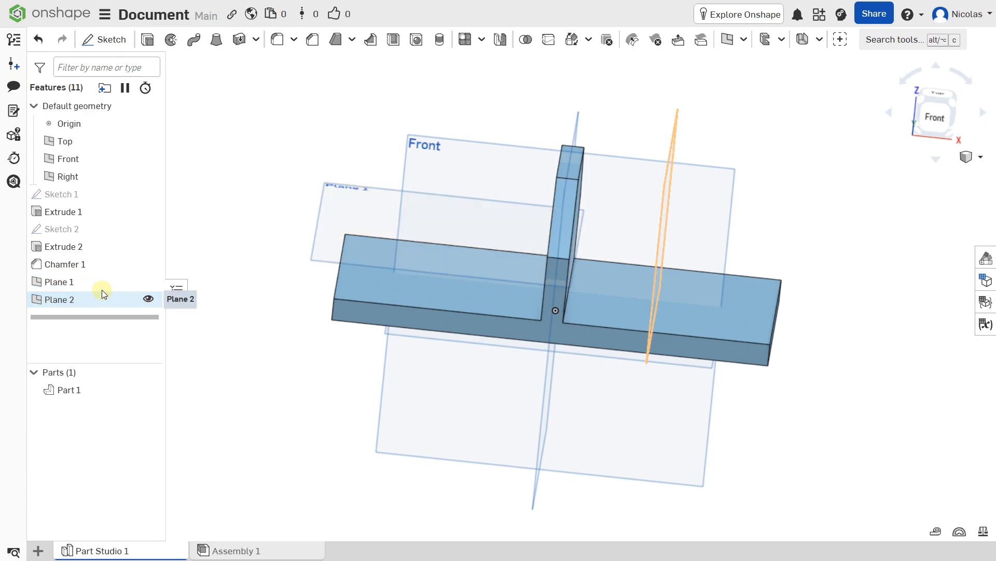
{"action": "left_click", "coordinate": [148, 281]}
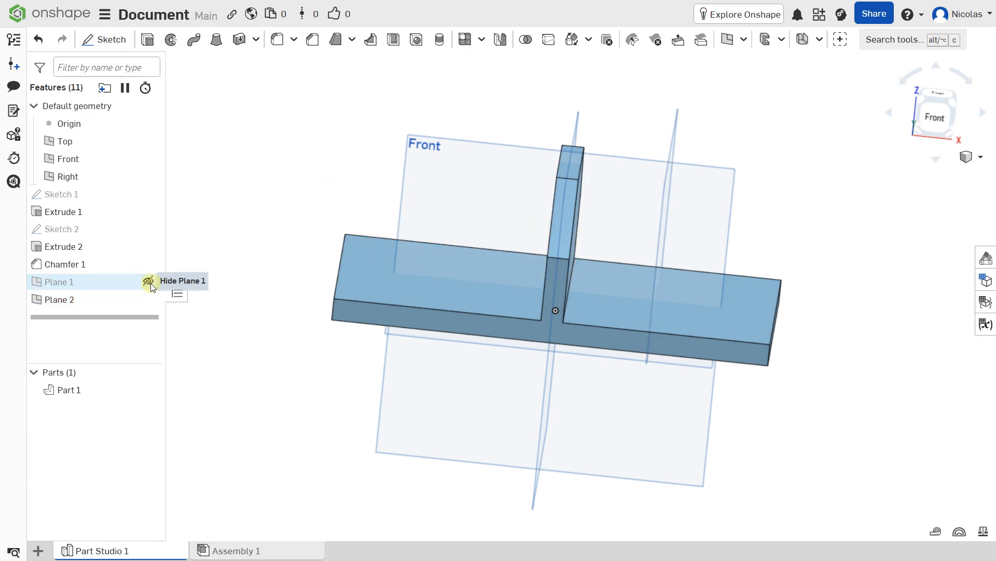
{"action": "left_click", "coordinate": [148, 281]}
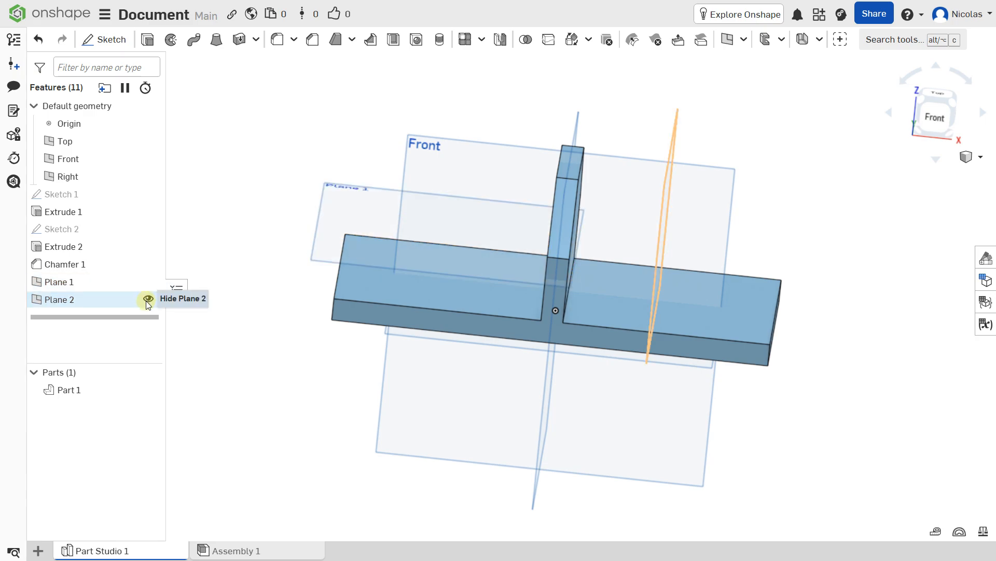
{"action": "left_click", "coordinate": [147, 300]}
{"action": "left_click", "coordinate": [148, 300]}
Start a sketch on the plane offset 40 mm from the wall and draw a circle about 48 mm in diameter.
{"action": "key", "text": "shift+7"}
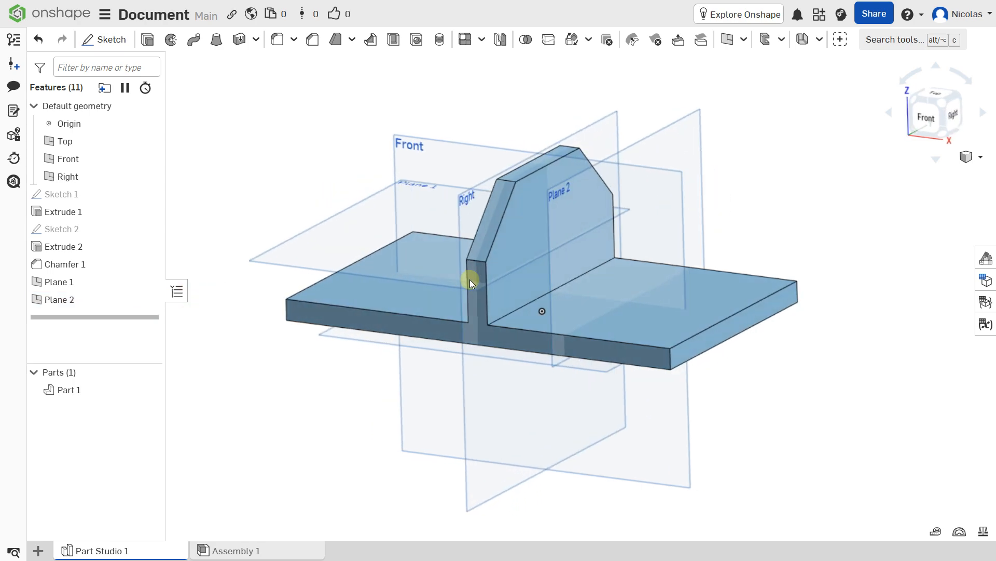
{"action": "scroll", "coordinate": [682, 202], "scroll_direction": "up", "scroll_amount": 3}
{"action": "right_click_drag", "start_coordinate": [659, 107], "coordinate": [666, 116]}
{"action": "left_click", "coordinate": [659, 106]}
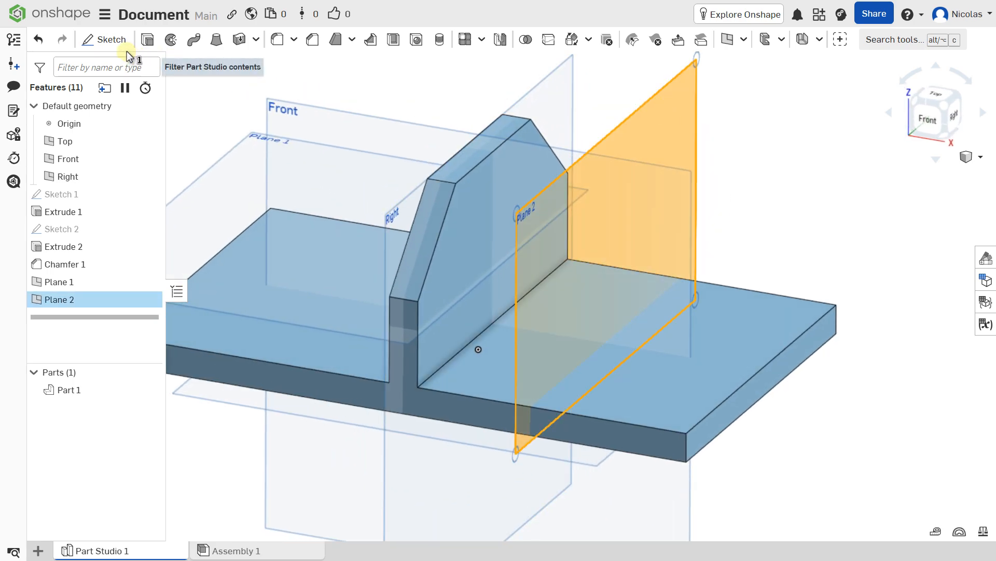
{"action": "left_click", "coordinate": [113, 41]}
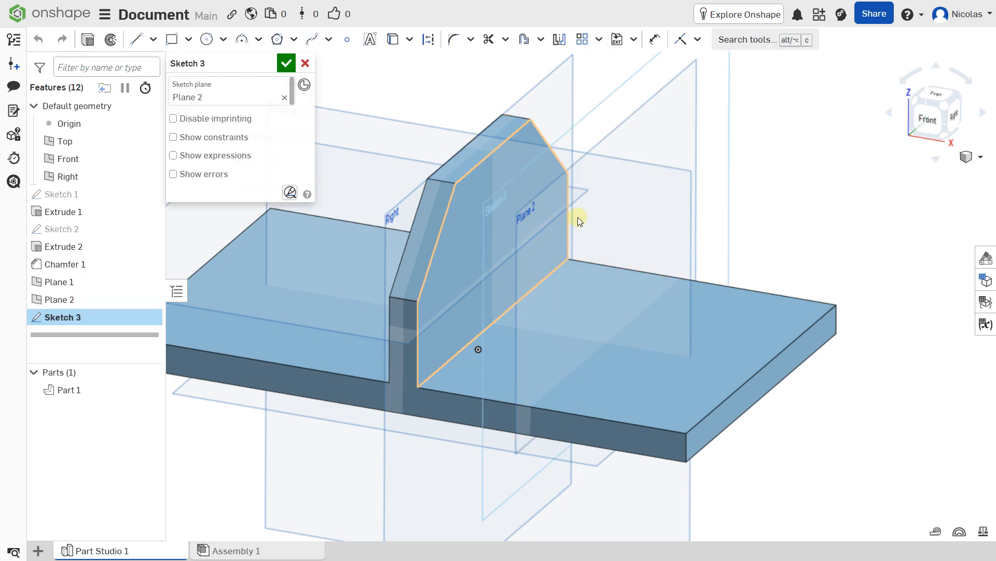
{"action": "left_click", "coordinate": [207, 39]}
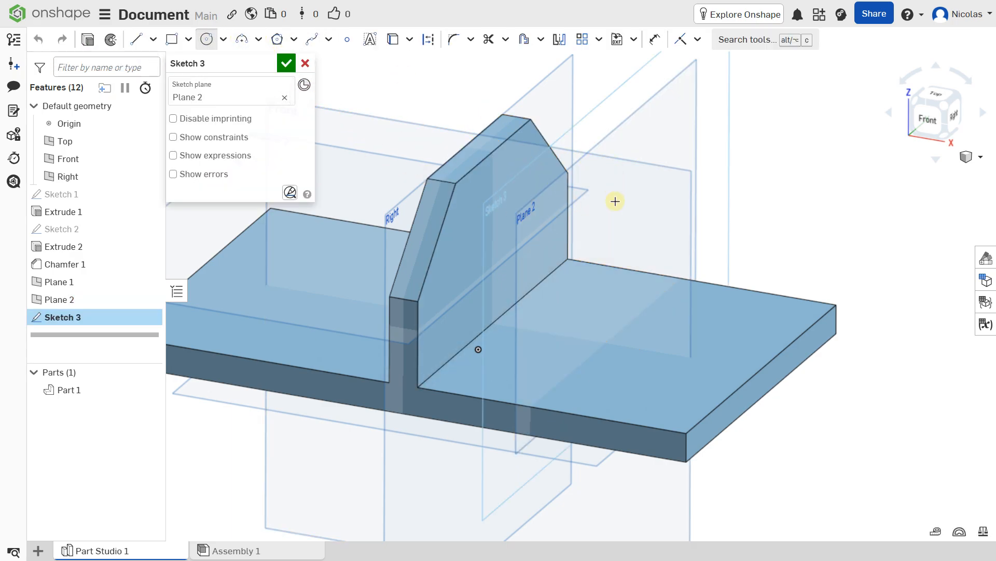
{"action": "left_click", "coordinate": [621, 236]}
{"action": "left_click", "coordinate": [639, 166]}
{"action": "mouse_move", "coordinate": [625, 192]}
{"action": "right_mouse_down"}
{"action": "mouse_move", "coordinate": [648, 191]}
{"action": "mouse_move", "coordinate": [615, 192]}
{"action": "right_mouse_up"}
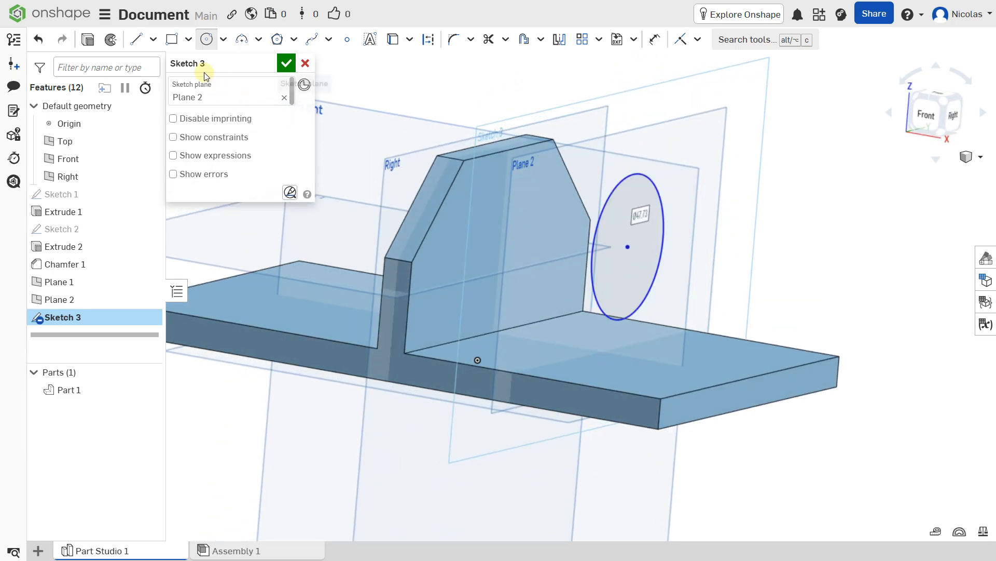
Draw a rectangle about 57 by 17 mm above and beside the circle, check it in the Right view, and discard the sketch.
{"action": "left_click", "coordinate": [176, 43]}
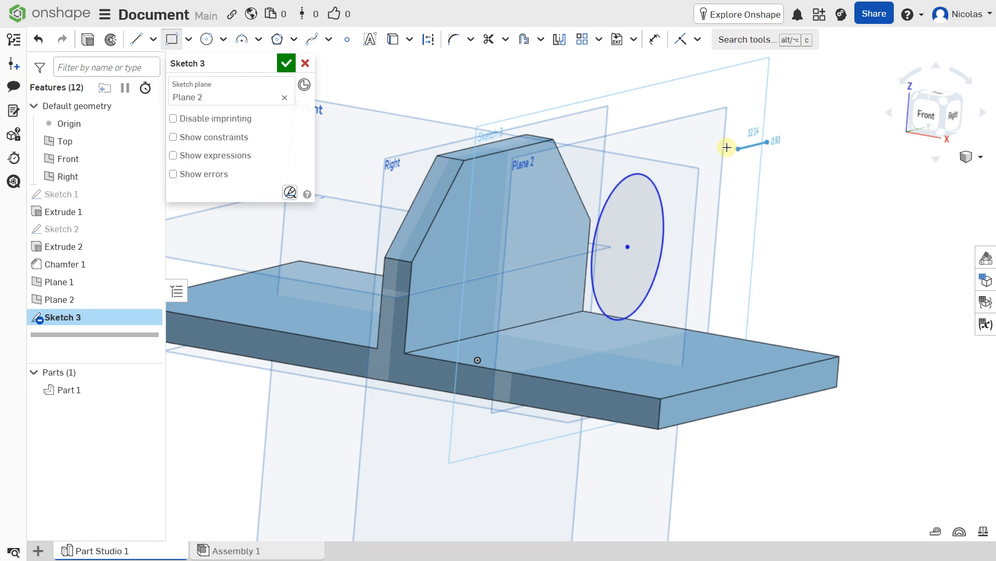
{"action": "left_click", "coordinate": [684, 93]}
{"action": "mouse_move", "coordinate": [645, 168]}
{"action": "right_mouse_down"}
{"action": "mouse_move", "coordinate": [690, 173]}
{"action": "mouse_move", "coordinate": [652, 157]}
{"action": "mouse_move", "coordinate": [652, 166]}
{"action": "right_mouse_up"}
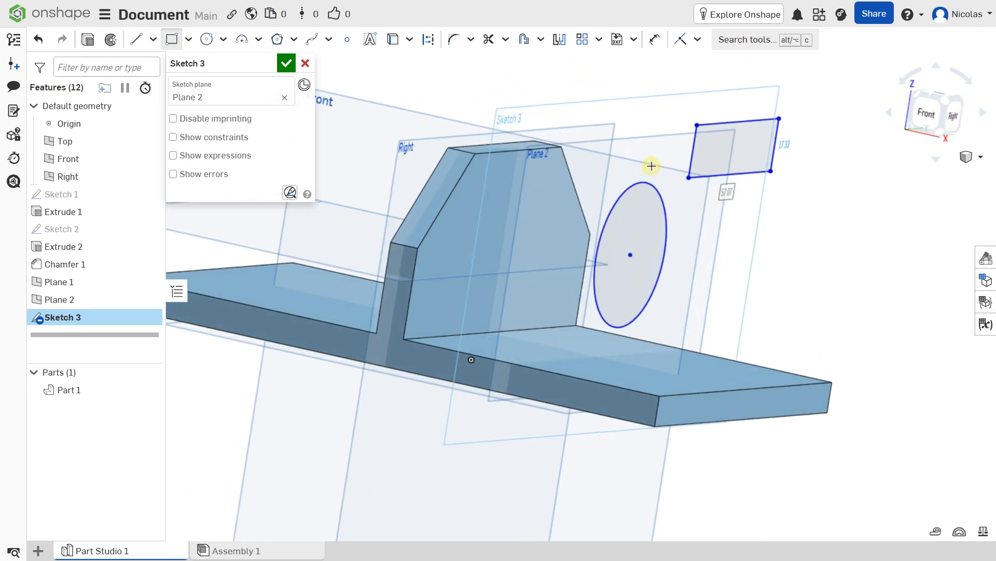
{"action": "left_click", "coordinate": [953, 118]}
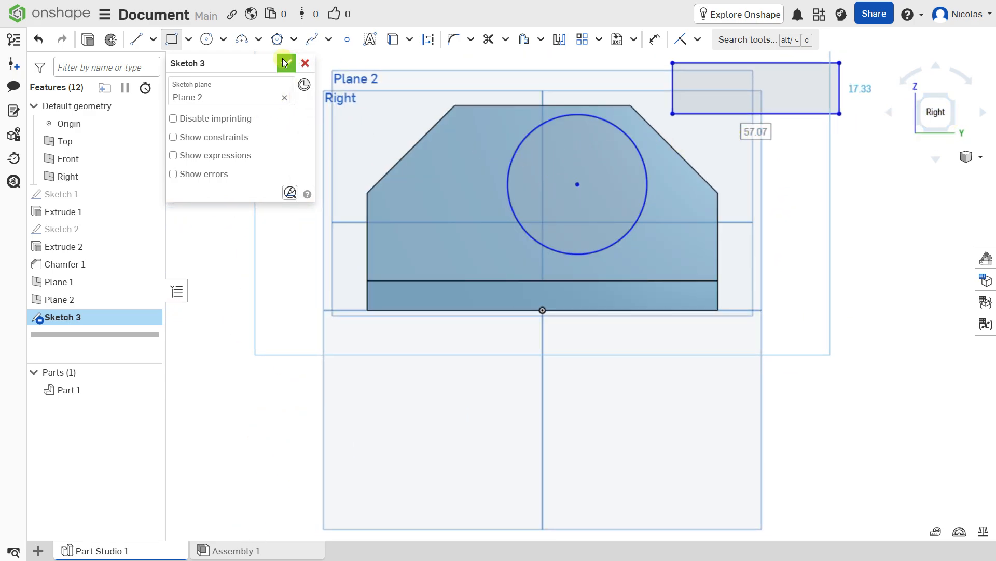
{"action": "left_click", "coordinate": [306, 63]}
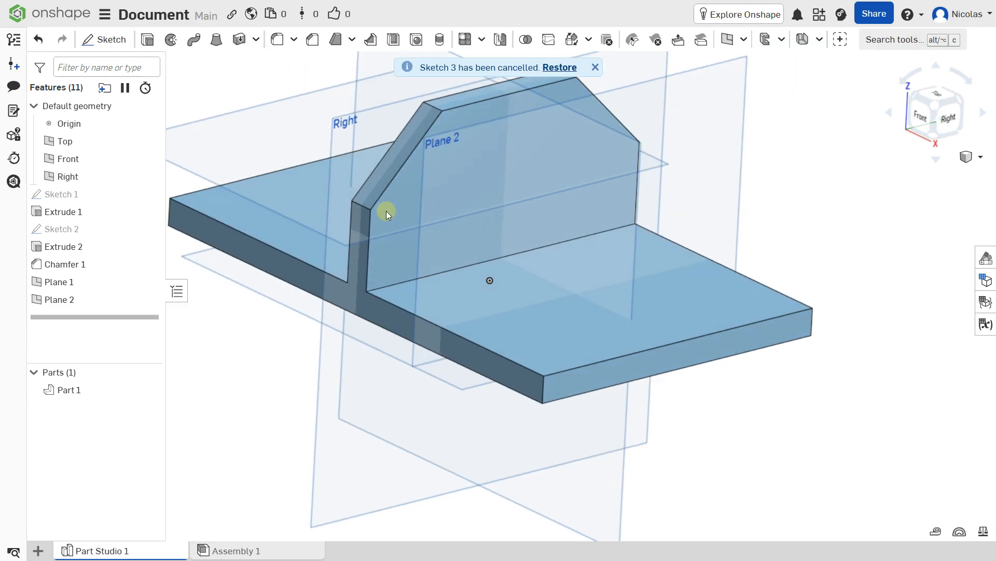
{"action": "middle_click_drag", "start_coordinate": [363, 207], "coordinate": [478, 260]}
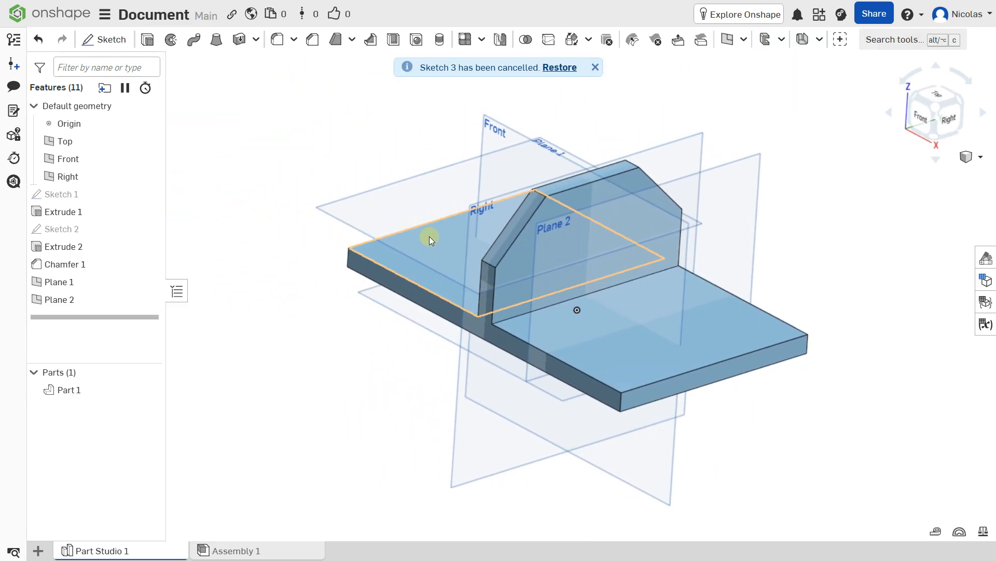
{"action": "left_click", "coordinate": [595, 67]}
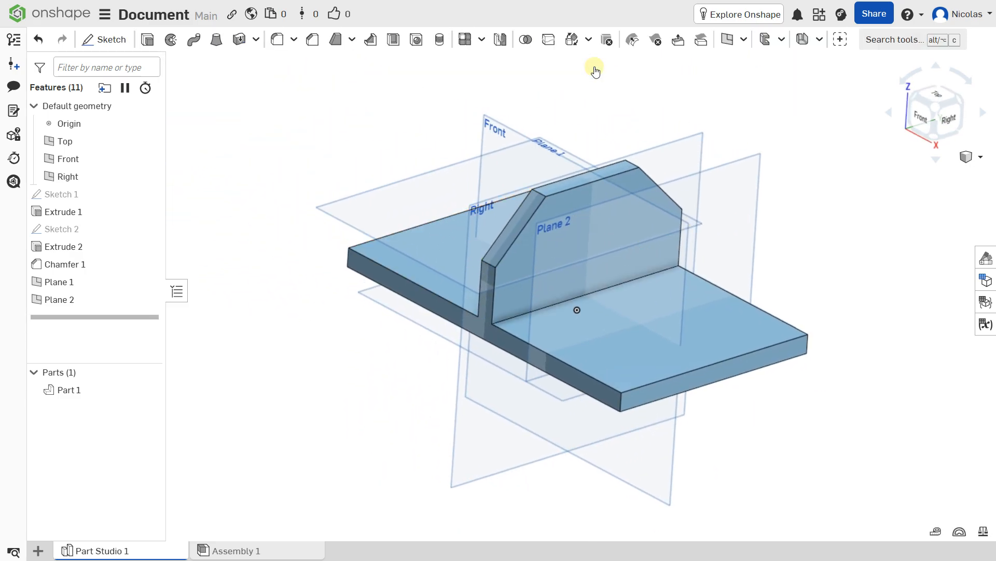
Start a new construction plane and set its type to Plane point.
{"action": "left_click", "coordinate": [744, 39]}
{"action": "left_click", "coordinate": [743, 63]}
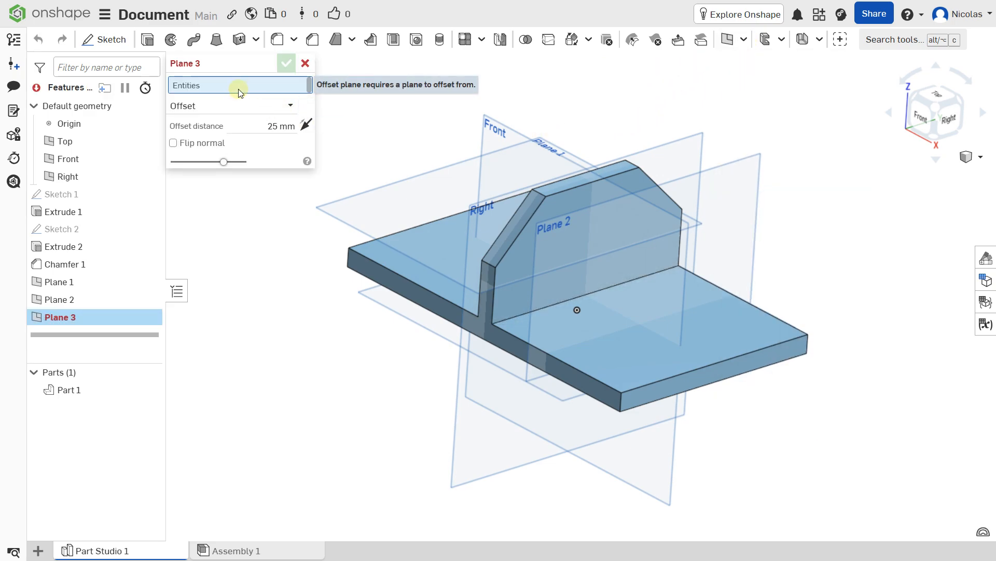
{"action": "left_click", "coordinate": [264, 106]}
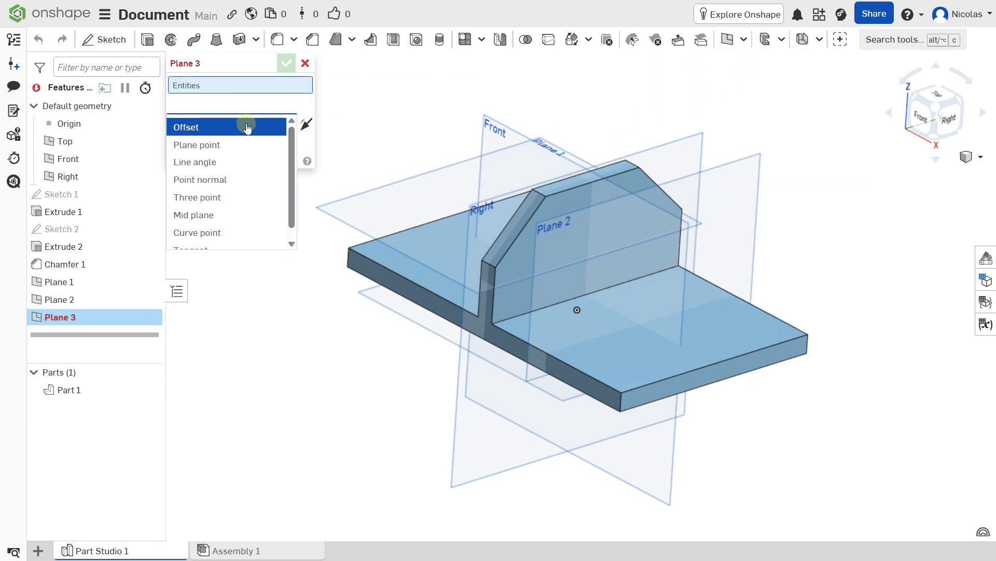
{"action": "left_click", "coordinate": [220, 151]}
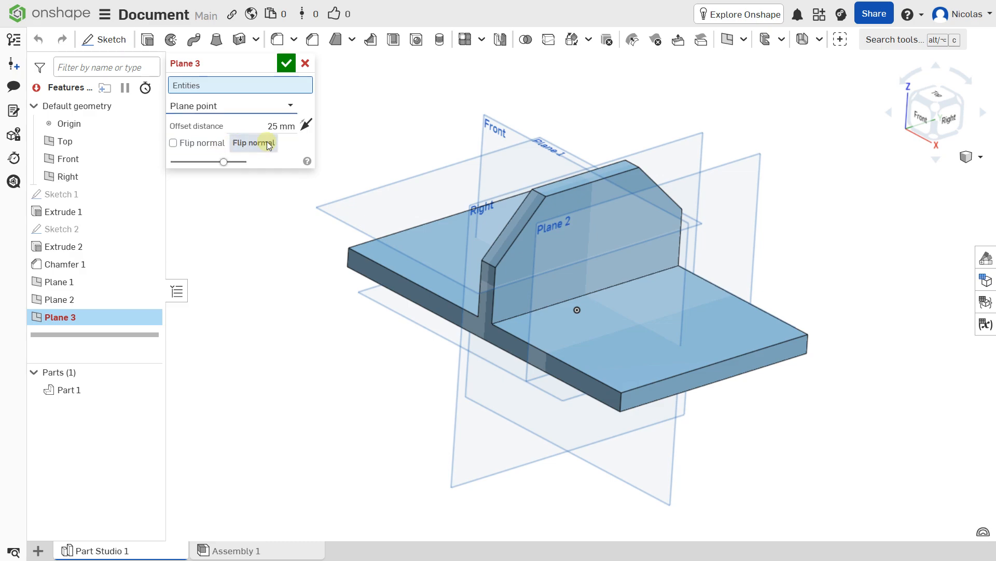
Try to define the plane with two vertices of the wall's chamfer, and clear both selections.
{"action": "scroll", "coordinate": [502, 168], "scroll_direction": "up", "scroll_amount": 5}
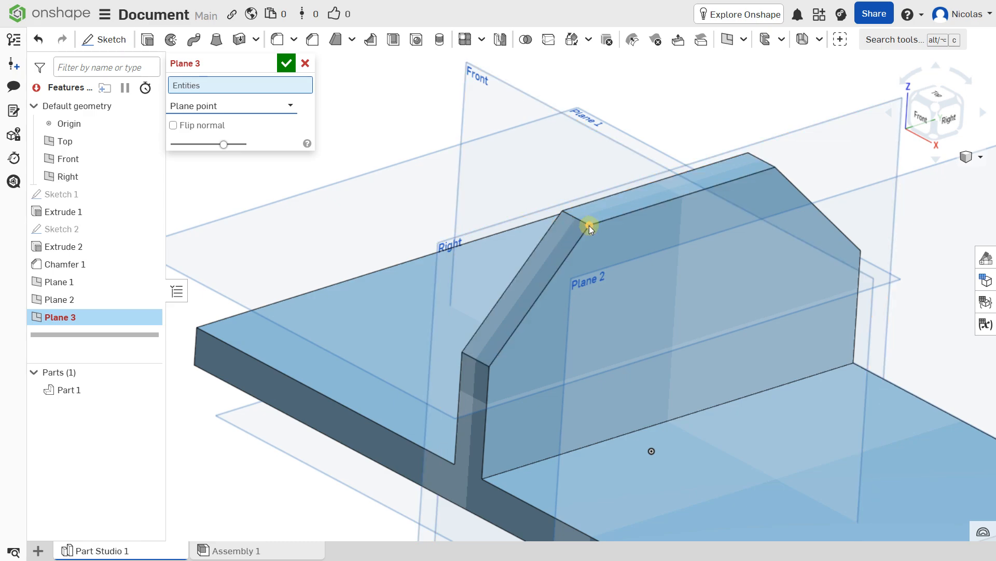
{"action": "left_click", "coordinate": [589, 225]}
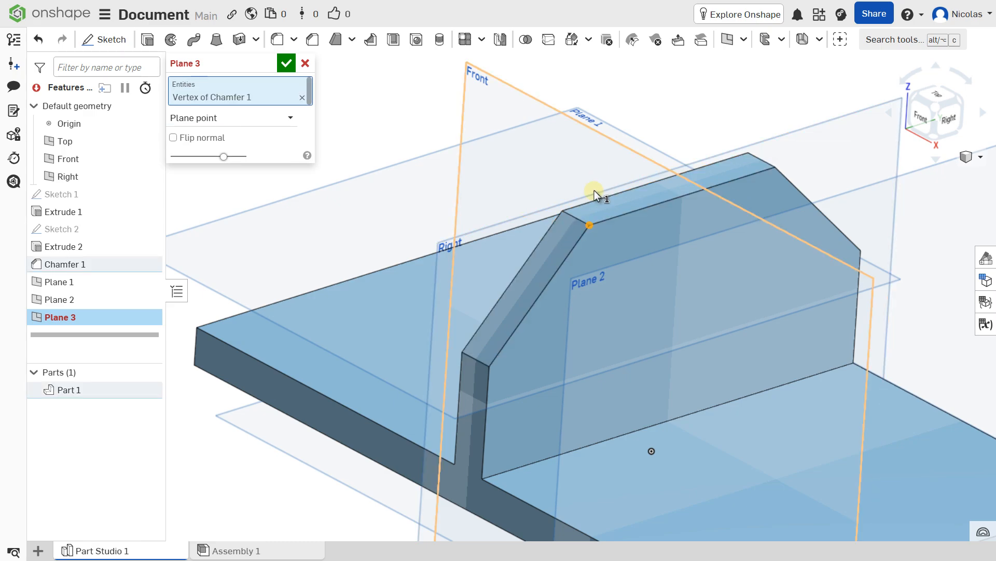
{"action": "right_click_drag", "start_coordinate": [582, 197], "coordinate": [527, 160]}
{"action": "left_click", "coordinate": [508, 292]}
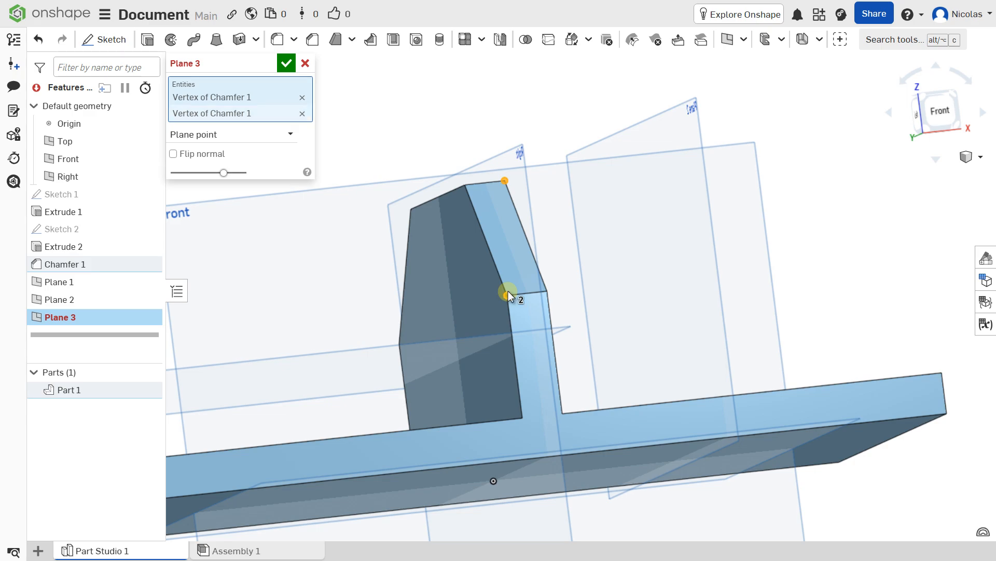
{"action": "scroll", "coordinate": [553, 220], "scroll_direction": "down", "scroll_amount": 3}
{"action": "right_click_drag", "start_coordinate": [553, 220], "coordinate": [496, 204]}
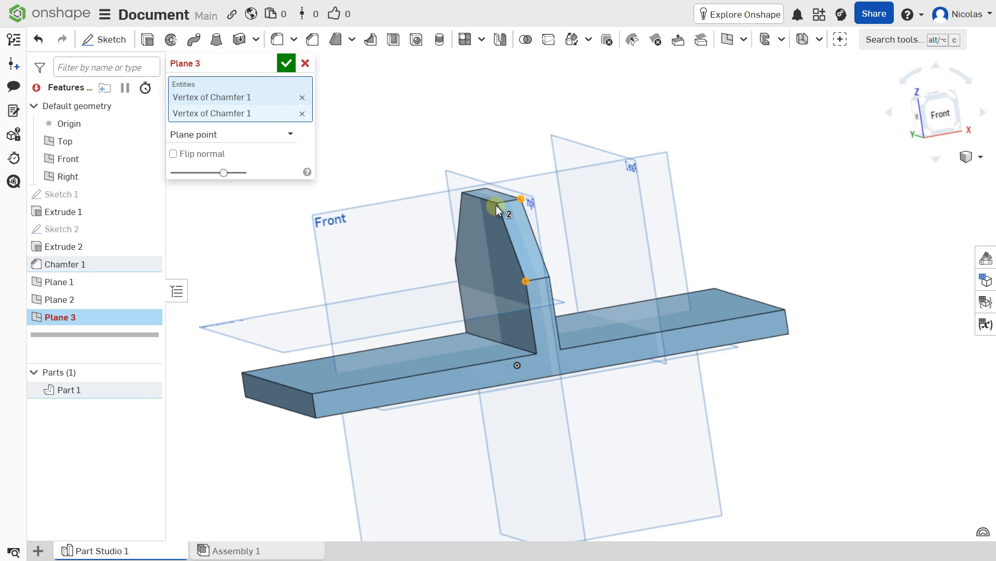
{"action": "left_click", "coordinate": [302, 113]}
{"action": "left_click", "coordinate": [303, 99]}
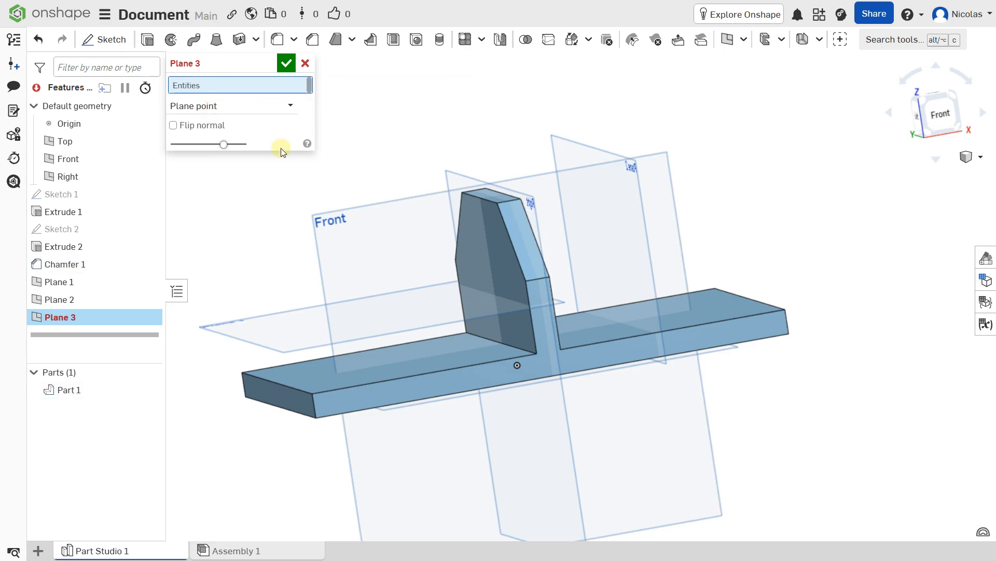
Try to define the plane parallel to the wall's large face through a top corner of the plate, and clear both references.
{"action": "scroll", "coordinate": [378, 186], "scroll_direction": "up", "scroll_amount": 1}
{"action": "right_click_drag", "start_coordinate": [356, 186], "coordinate": [374, 189]}
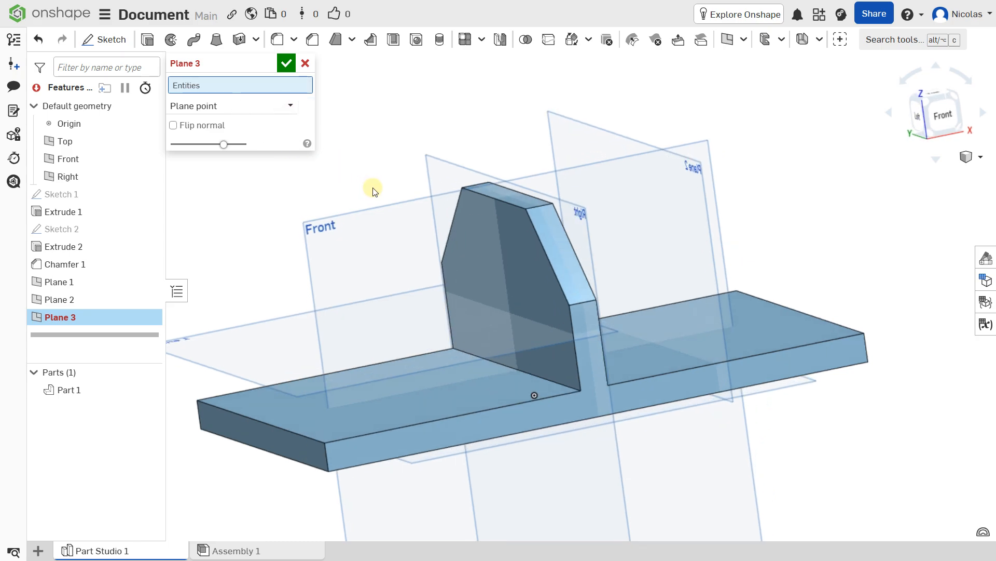
{"action": "left_click", "coordinate": [500, 238]}
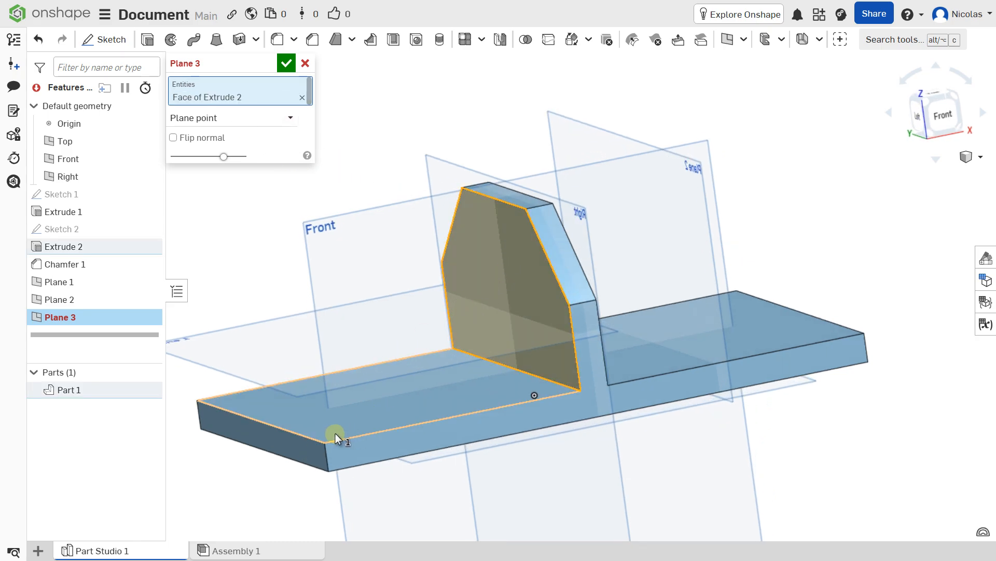
{"action": "left_click", "coordinate": [325, 442]}
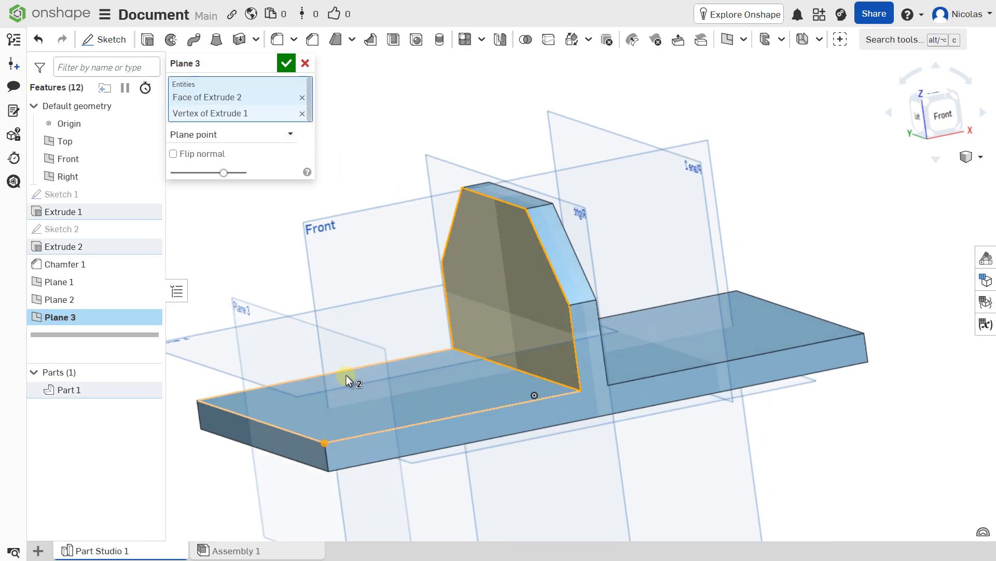
{"action": "right_click_drag", "start_coordinate": [363, 362], "coordinate": [350, 372]}
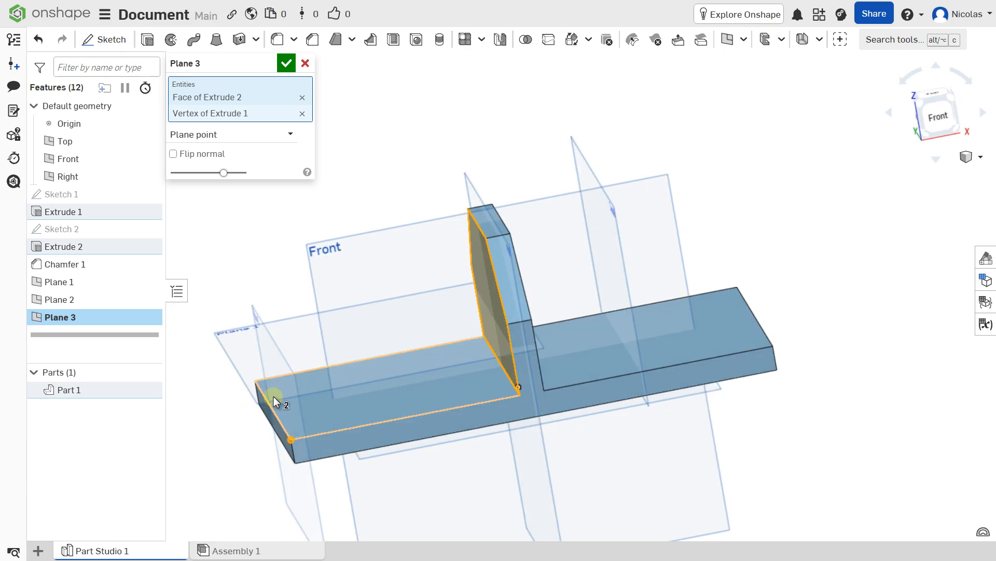
{"action": "scroll", "coordinate": [266, 380], "scroll_direction": "up", "scroll_amount": 2}
{"action": "middle_click_drag", "start_coordinate": [293, 341], "coordinate": [328, 283]}
{"action": "scroll", "coordinate": [322, 289], "scroll_direction": "down", "scroll_amount": 1}
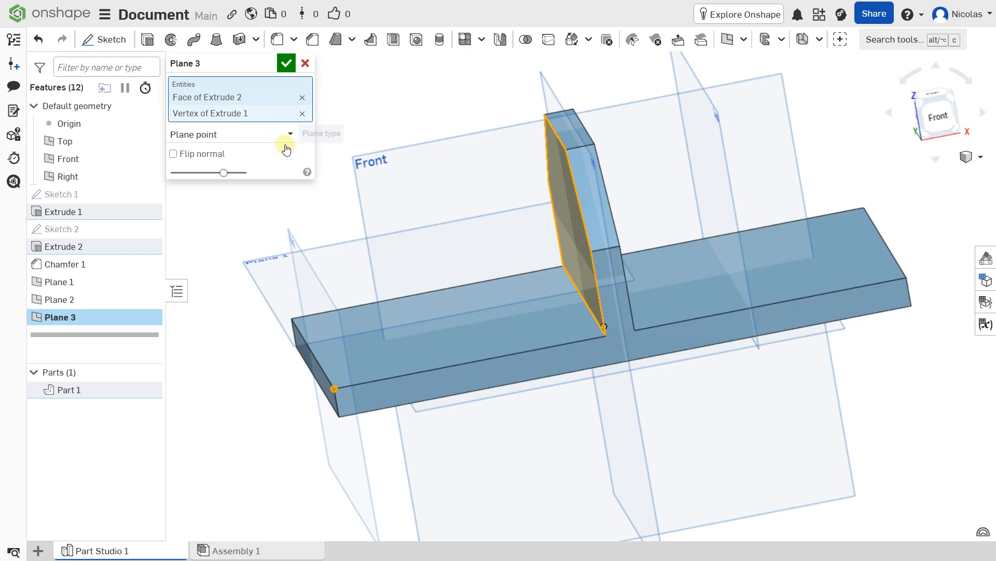
{"action": "left_click", "coordinate": [302, 113]}
{"action": "left_click", "coordinate": [302, 97]}
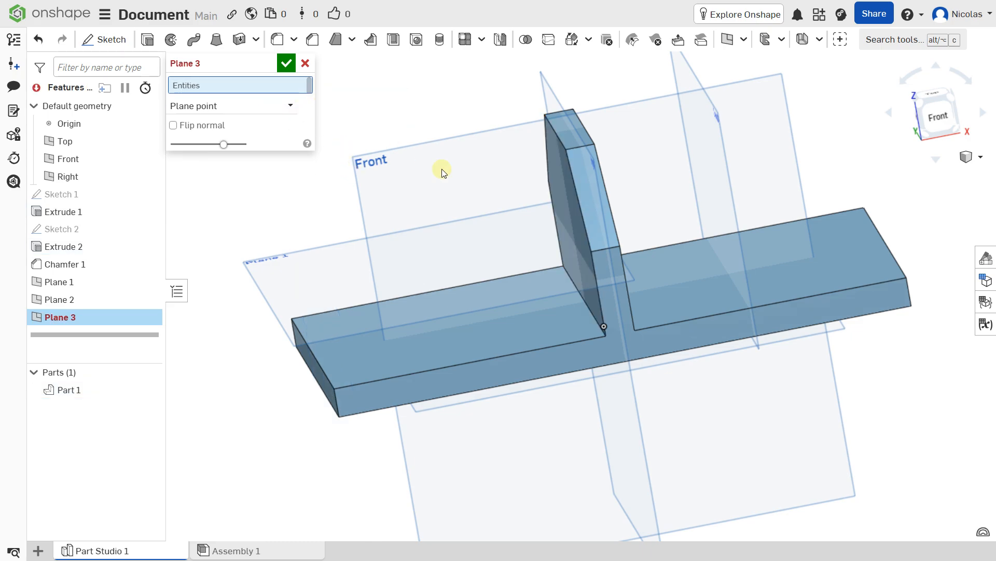
Define the plane with the wall's upper chamfer vertex and the sloped chamfer face, and accept it.
{"action": "right_click_drag", "start_coordinate": [564, 232], "coordinate": [577, 227]}
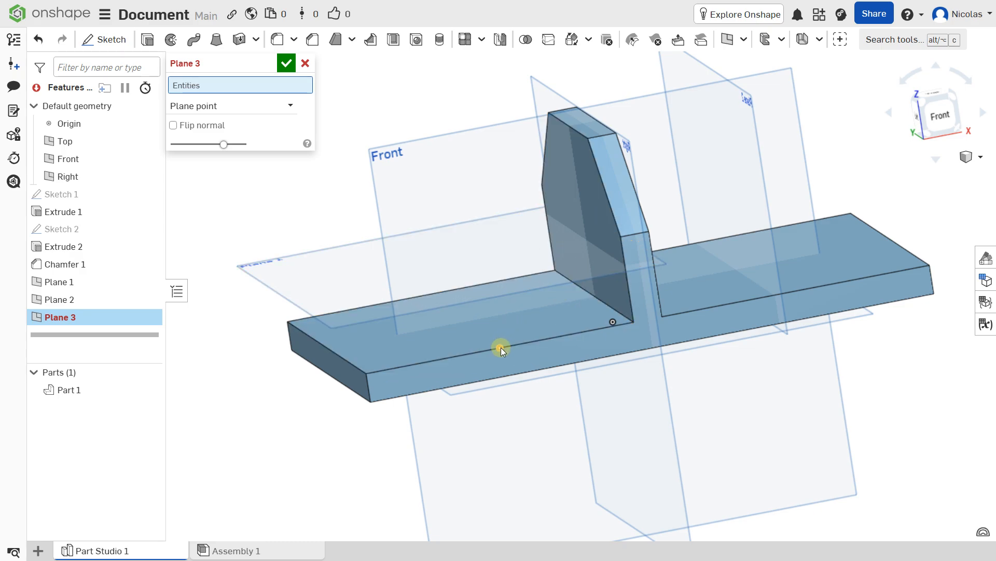
{"action": "left_click", "coordinate": [587, 138]}
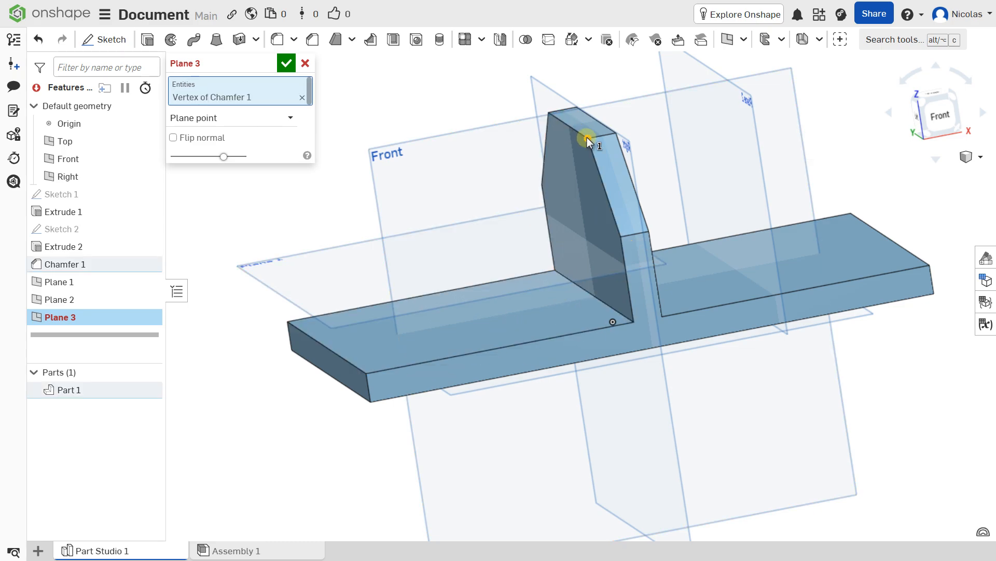
{"action": "left_click", "coordinate": [610, 173]}
{"action": "right_click_drag", "start_coordinate": [611, 173], "coordinate": [573, 133]}
{"action": "scroll", "coordinate": [574, 133], "scroll_direction": "up", "scroll_amount": 5}
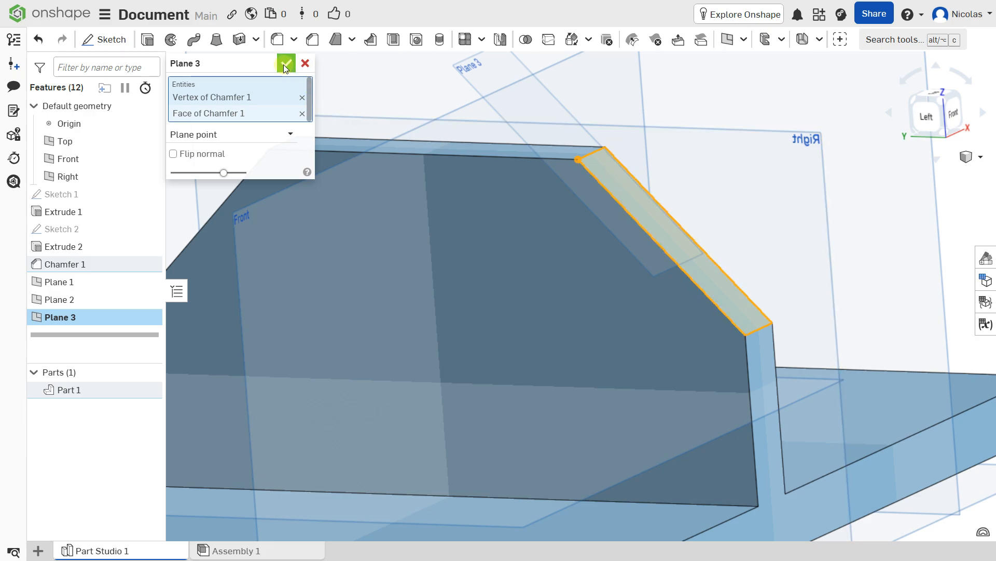
{"action": "left_click", "coordinate": [305, 64]}
{"action": "scroll", "coordinate": [528, 175], "scroll_direction": "down", "scroll_amount": 5}
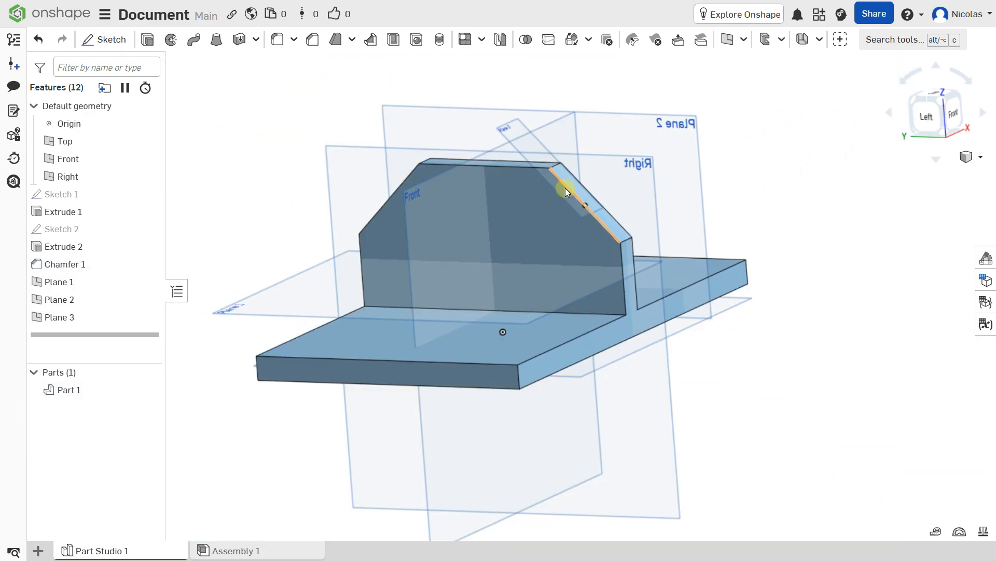
{"action": "right_click_drag", "start_coordinate": [566, 188], "coordinate": [558, 216]}
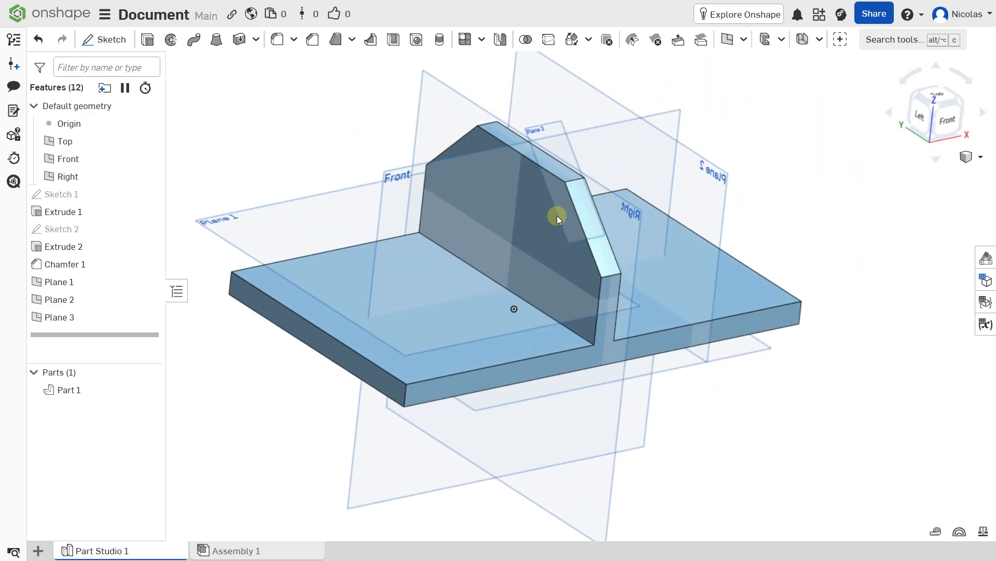
Create a Three point plane through the far chamfer's lower vertex, the near chamfer's upper vertex and a top corner of the plate.
{"action": "left_click", "coordinate": [745, 40]}
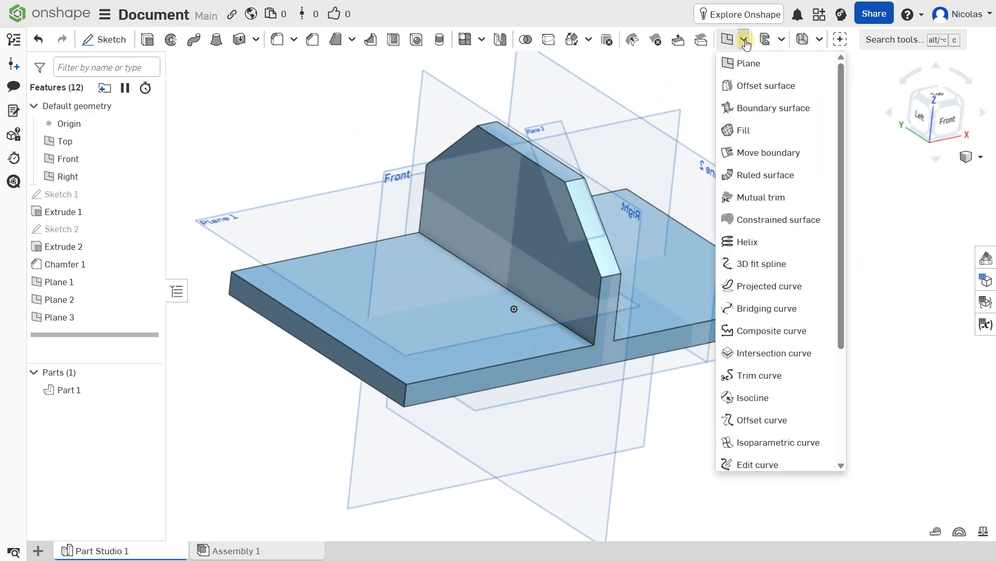
{"action": "left_click", "coordinate": [745, 40]}
{"action": "left_click", "coordinate": [745, 41]}
{"action": "left_click", "coordinate": [743, 62]}
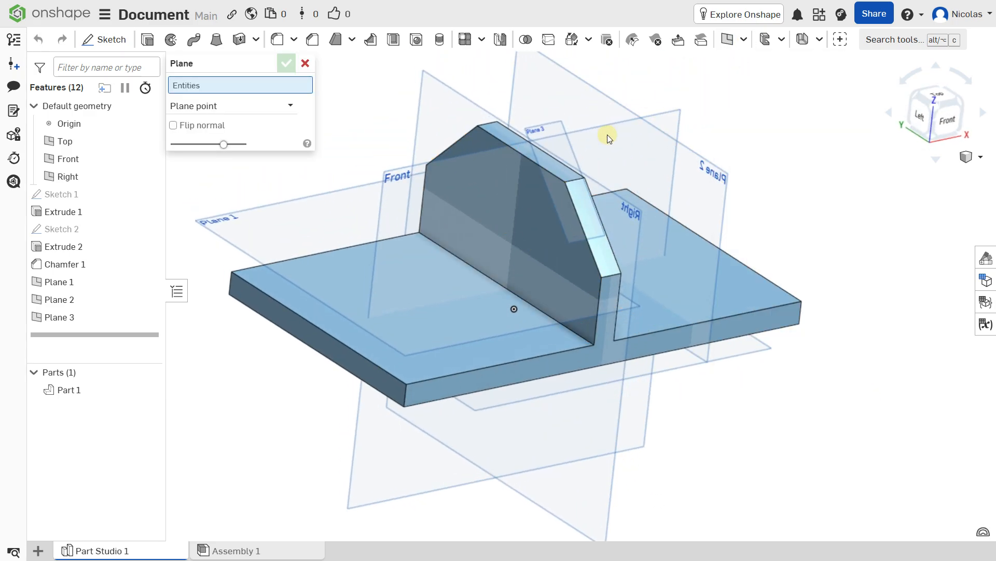
{"action": "left_click", "coordinate": [231, 105]}
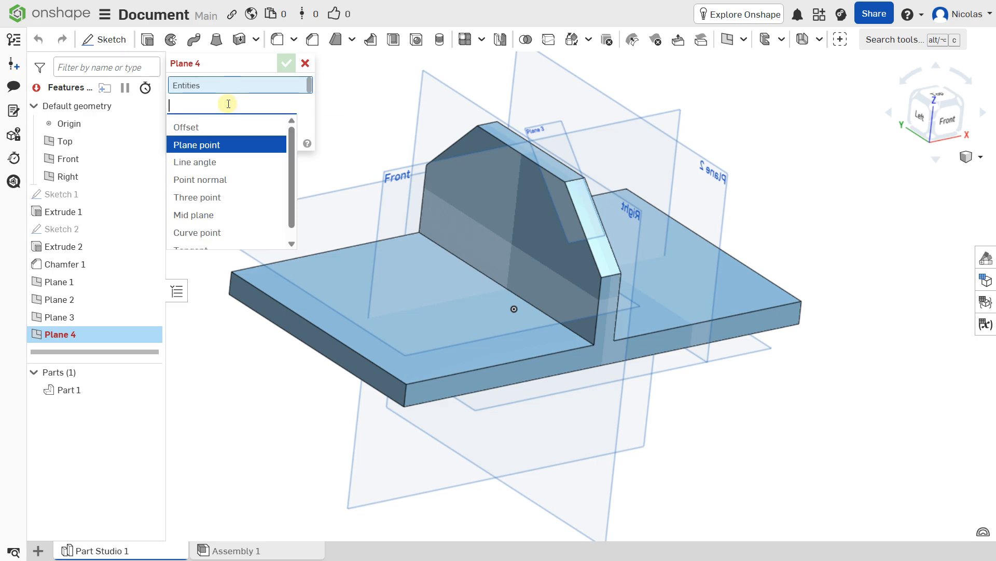
{"action": "left_click", "coordinate": [194, 202]}
{"action": "scroll", "coordinate": [329, 195], "scroll_direction": "up", "scroll_amount": 2}
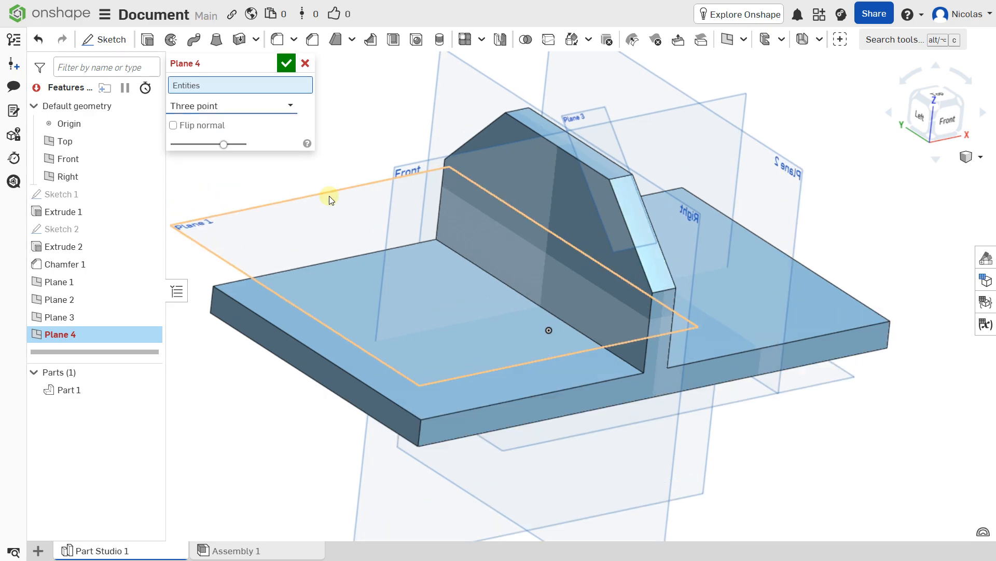
{"action": "left_click", "coordinate": [445, 157]}
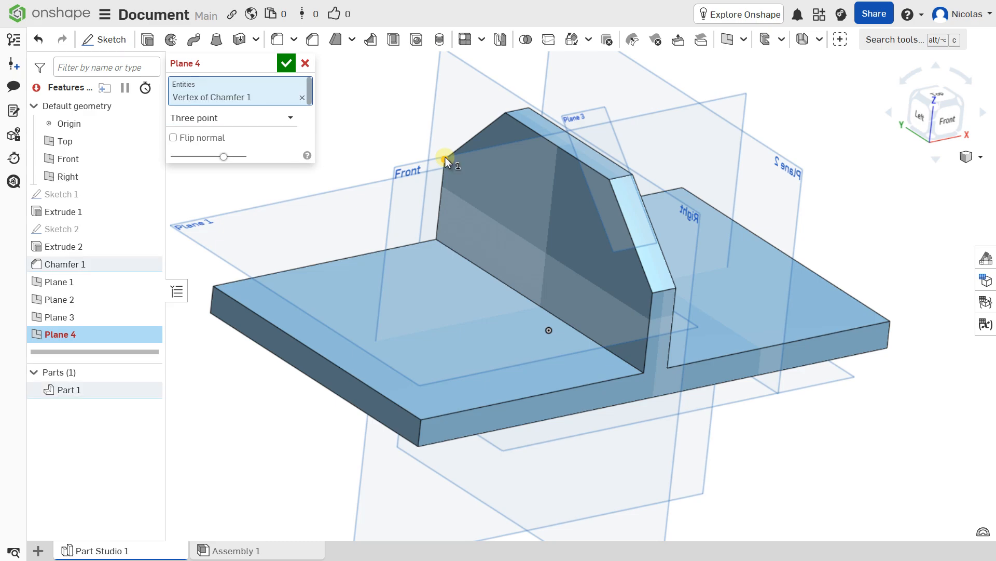
{"action": "left_click", "coordinate": [609, 179]}
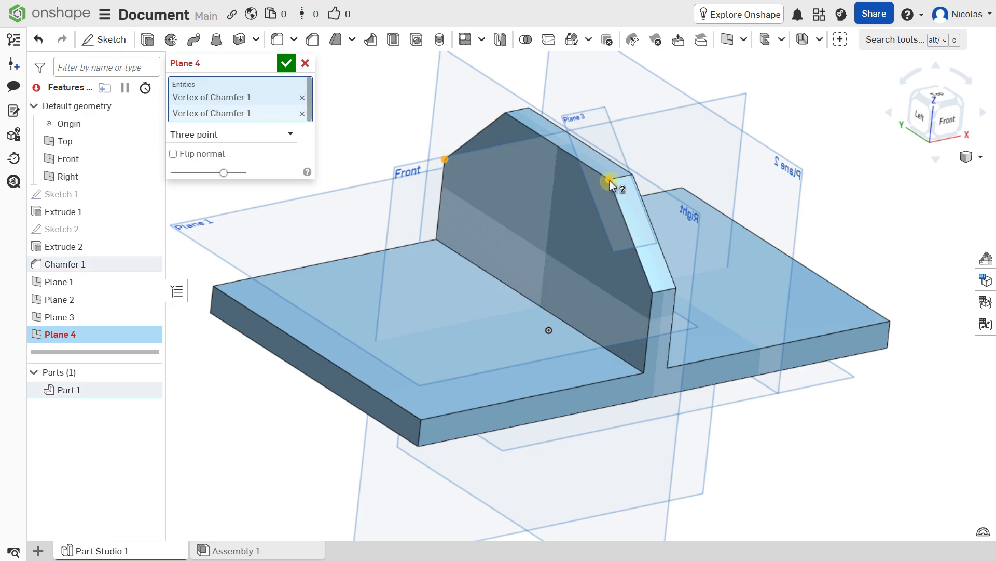
{"action": "left_click", "coordinate": [421, 421]}
{"action": "right_click_drag", "start_coordinate": [420, 421], "coordinate": [567, 125]}
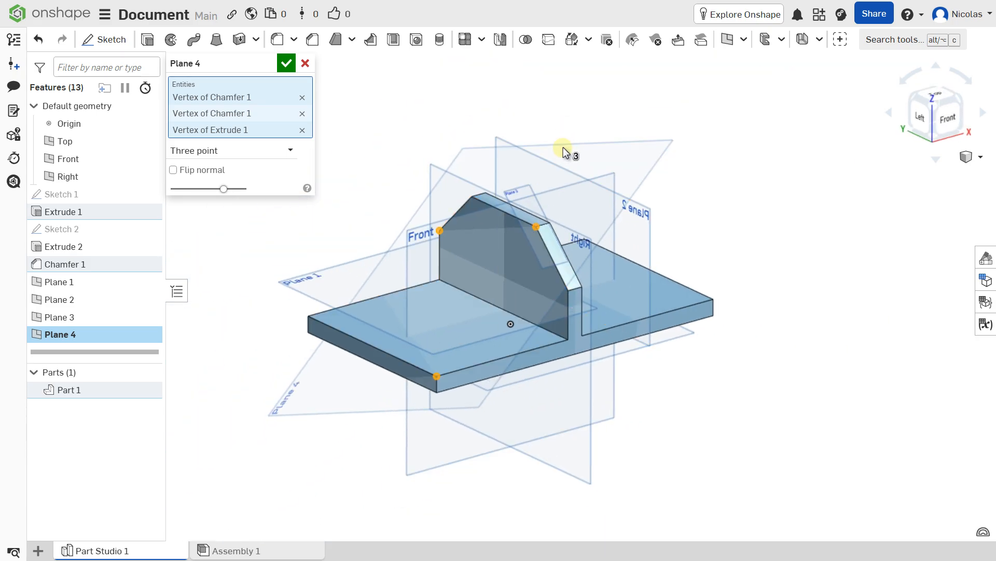
{"action": "left_click", "coordinate": [284, 63]}
Toggle the visibility of Planes 1 to 4 off and on again, and select Plane 4 to identify it.
{"action": "mouse_move", "coordinate": [497, 161]}
{"action": "right_mouse_down"}
{"action": "mouse_move", "coordinate": [460, 167]}
{"action": "mouse_move", "coordinate": [490, 167]}
{"action": "right_mouse_up"}
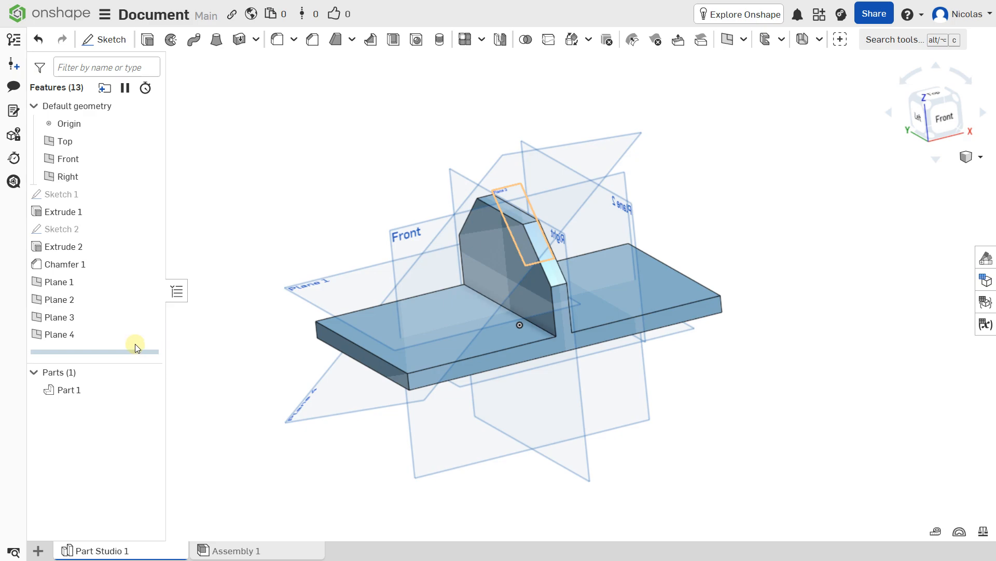
{"action": "left_click", "coordinate": [148, 335]}
{"action": "left_click", "coordinate": [148, 317]}
{"action": "left_click", "coordinate": [148, 299]}
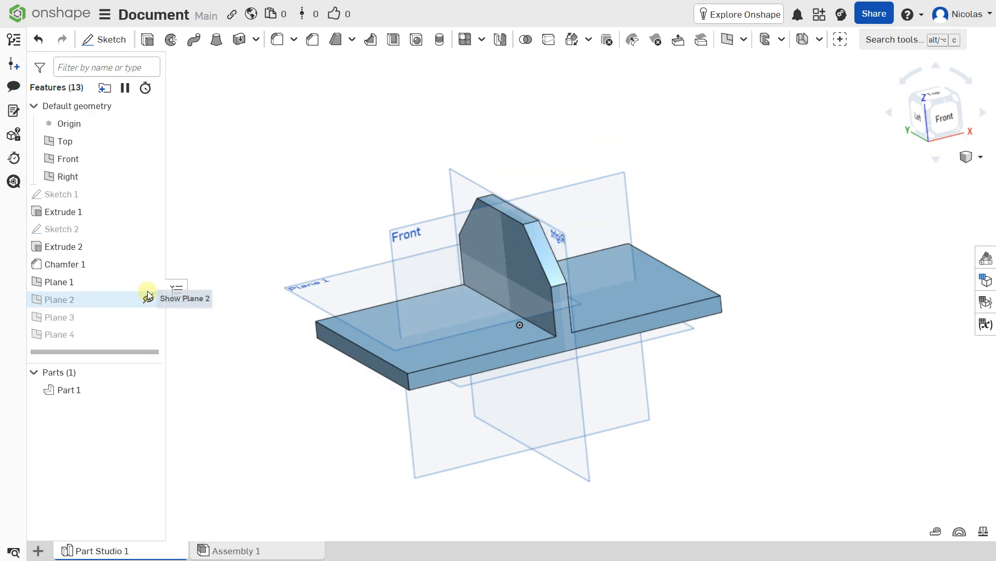
{"action": "left_click", "coordinate": [148, 283]}
{"action": "scroll", "coordinate": [330, 278], "scroll_direction": "up", "scroll_amount": 3}
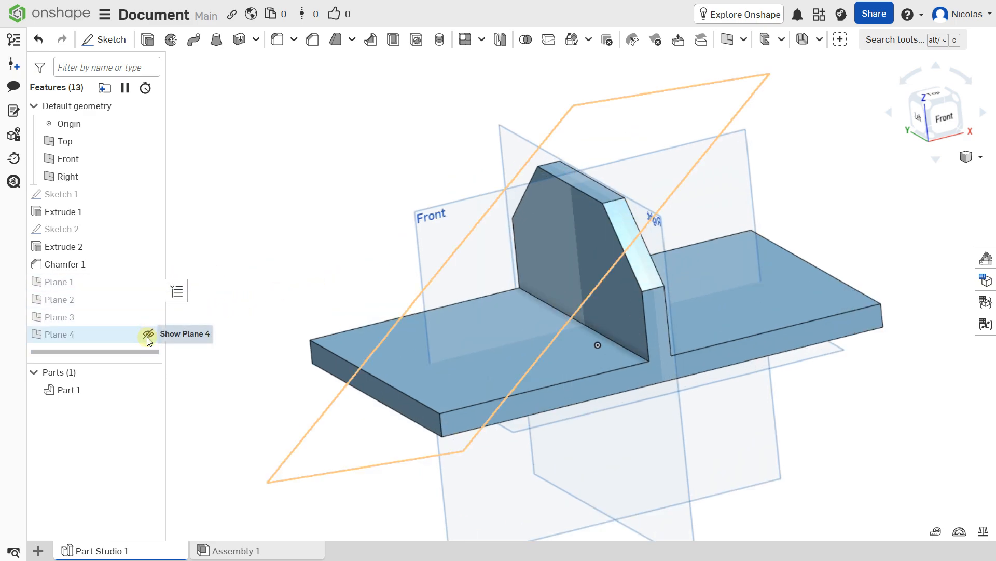
{"action": "left_click", "coordinate": [148, 335]}
{"action": "mouse_move", "coordinate": [282, 283]}
{"action": "right_mouse_down"}
{"action": "mouse_move", "coordinate": [269, 290]}
{"action": "mouse_move", "coordinate": [287, 289]}
{"action": "right_mouse_up"}
{"action": "left_click", "coordinate": [148, 317]}
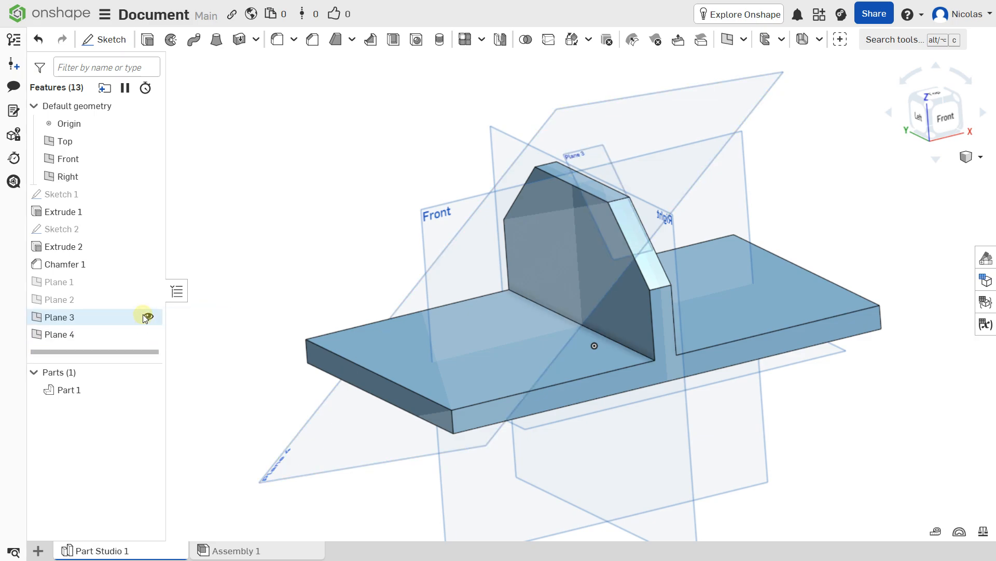
{"action": "left_click", "coordinate": [147, 300]}
{"action": "left_click", "coordinate": [148, 282]}
{"action": "scroll", "coordinate": [245, 215], "scroll_direction": "down", "scroll_amount": 3}
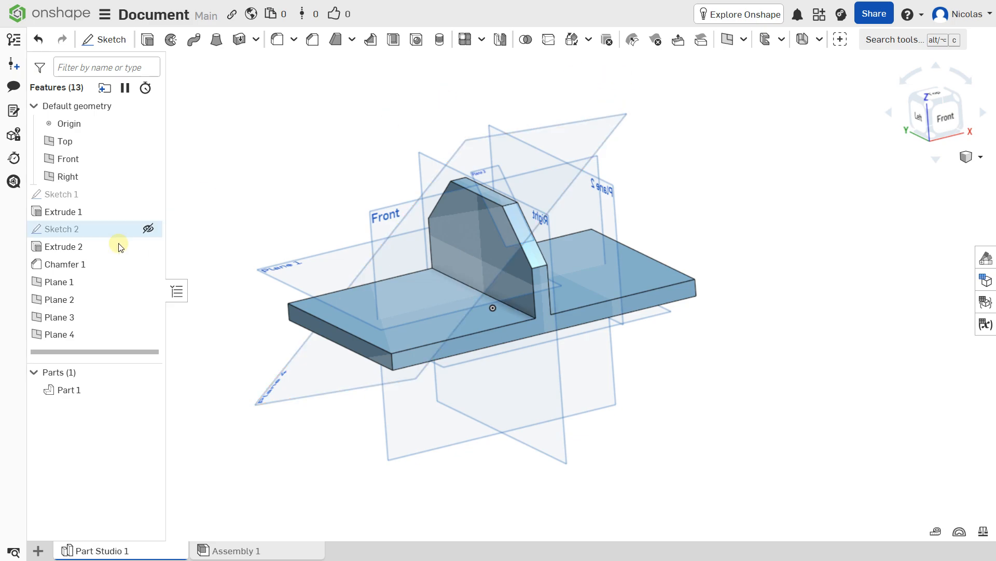
{"action": "left_click", "coordinate": [62, 335]}
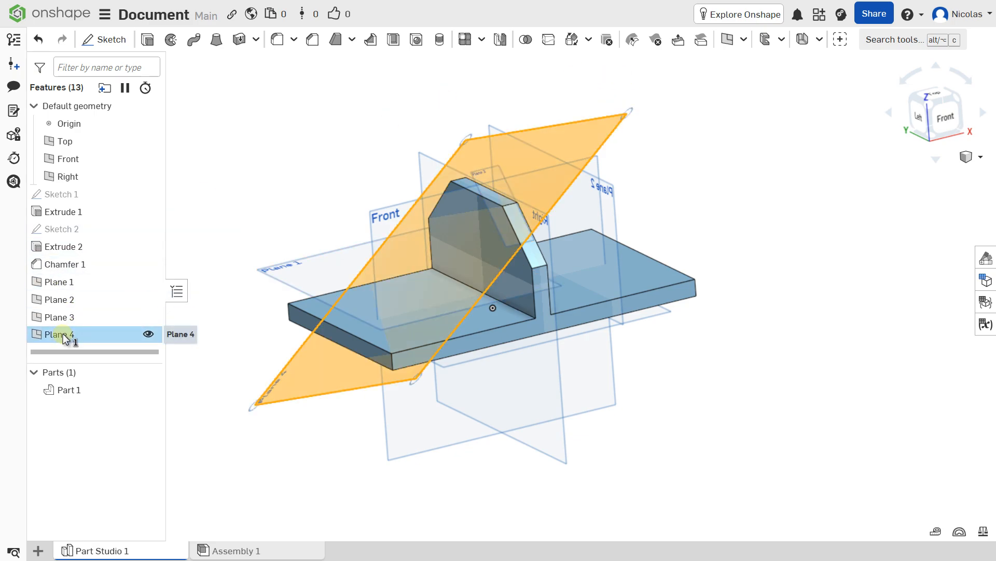
{"action": "left_click", "coordinate": [332, 146]}
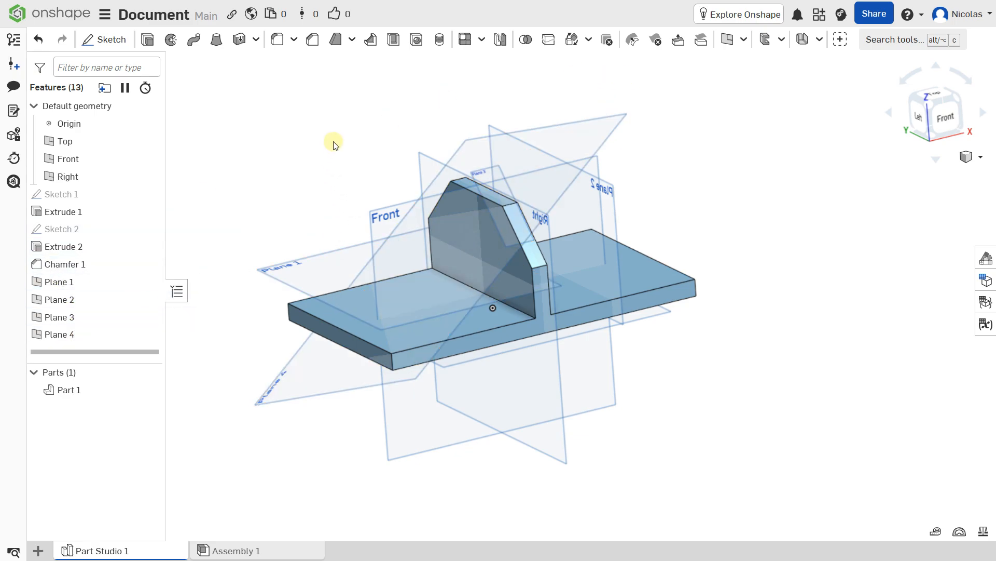
Define a Mid plane construction plane between the plate's top face and bottom face.
{"action": "left_click", "coordinate": [744, 40]}
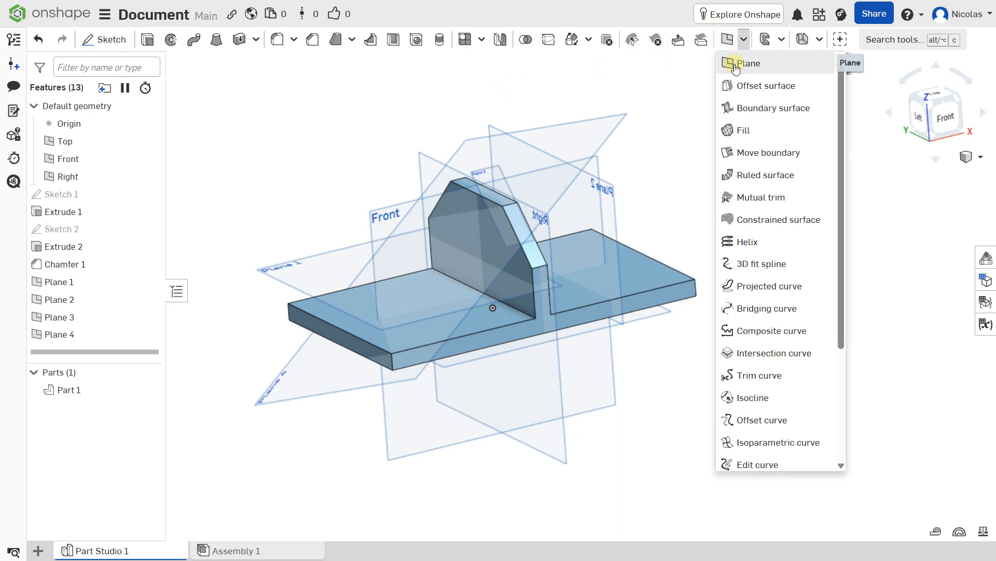
{"action": "left_click", "coordinate": [736, 65]}
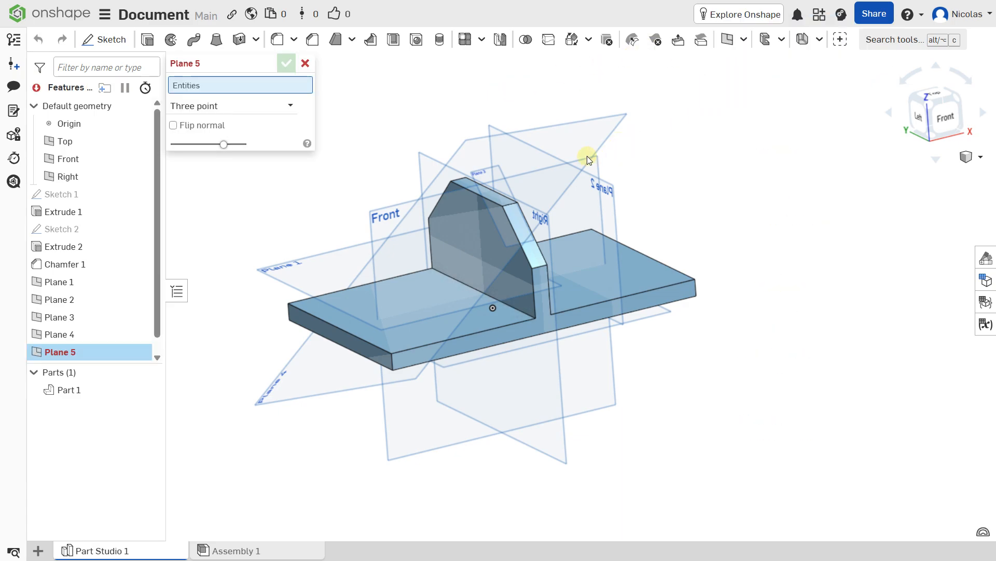
{"action": "left_click", "coordinate": [264, 105]}
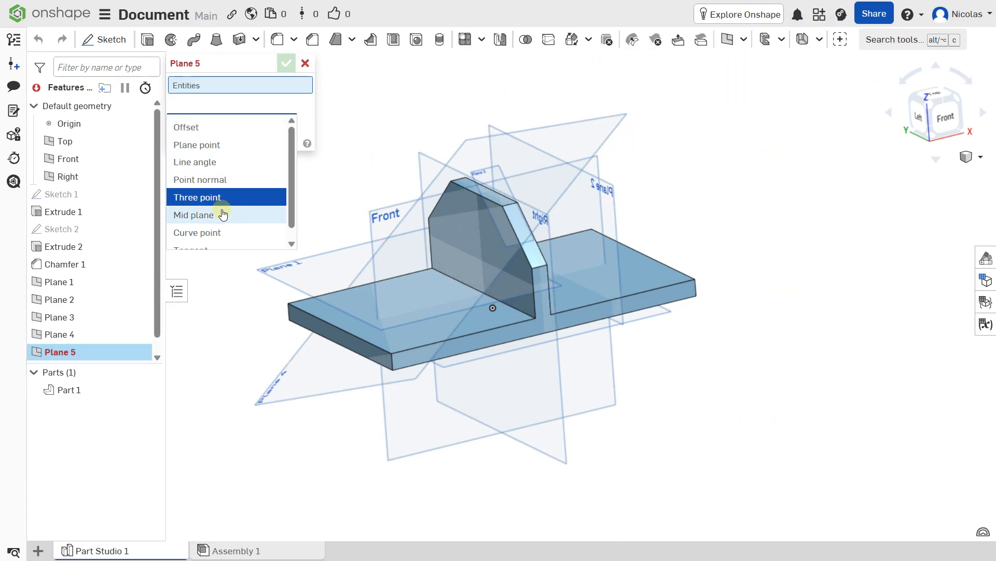
{"action": "left_click", "coordinate": [216, 213]}
{"action": "scroll", "coordinate": [304, 243], "scroll_direction": "up", "scroll_amount": 3}
{"action": "right_click_drag", "start_coordinate": [316, 246], "coordinate": [330, 232]}
{"action": "middle_click_drag", "start_coordinate": [330, 232], "coordinate": [344, 168]}
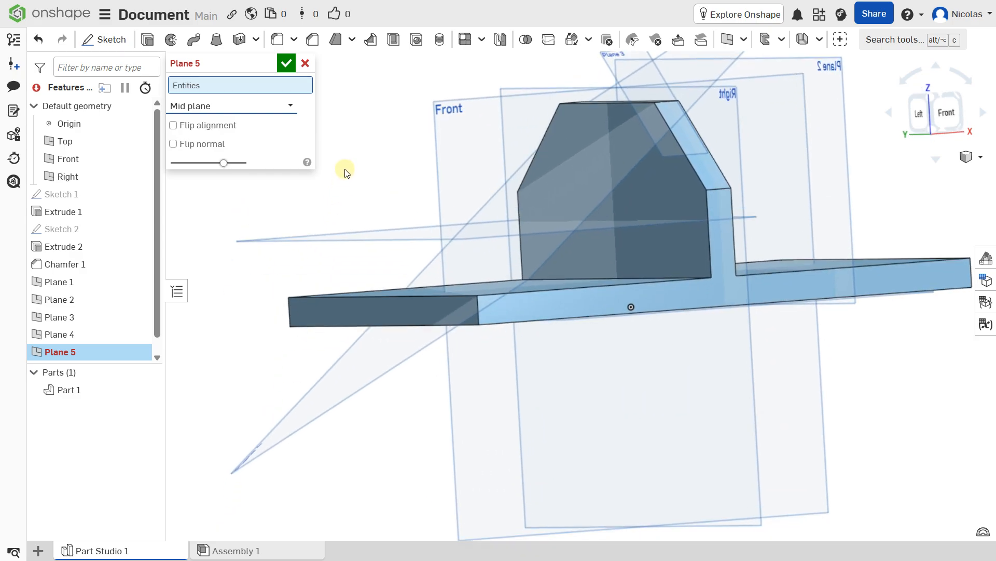
{"action": "scroll", "coordinate": [426, 247], "scroll_direction": "up", "scroll_amount": 2}
{"action": "right_click_drag", "start_coordinate": [453, 251], "coordinate": [496, 282]}
{"action": "left_click", "coordinate": [498, 245]}
{"action": "right_click_drag", "start_coordinate": [458, 232], "coordinate": [439, 226]}
{"action": "left_click", "coordinate": [465, 270]}
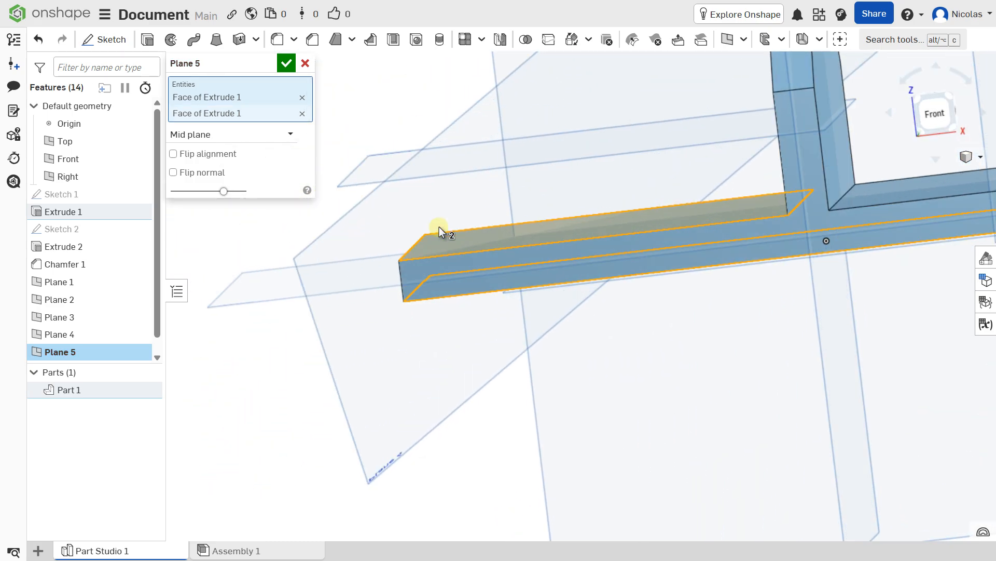
Check from the Front view where the mid plane lies in the plate's thickness, and accept the plane.
{"action": "left_click", "coordinate": [936, 115]}
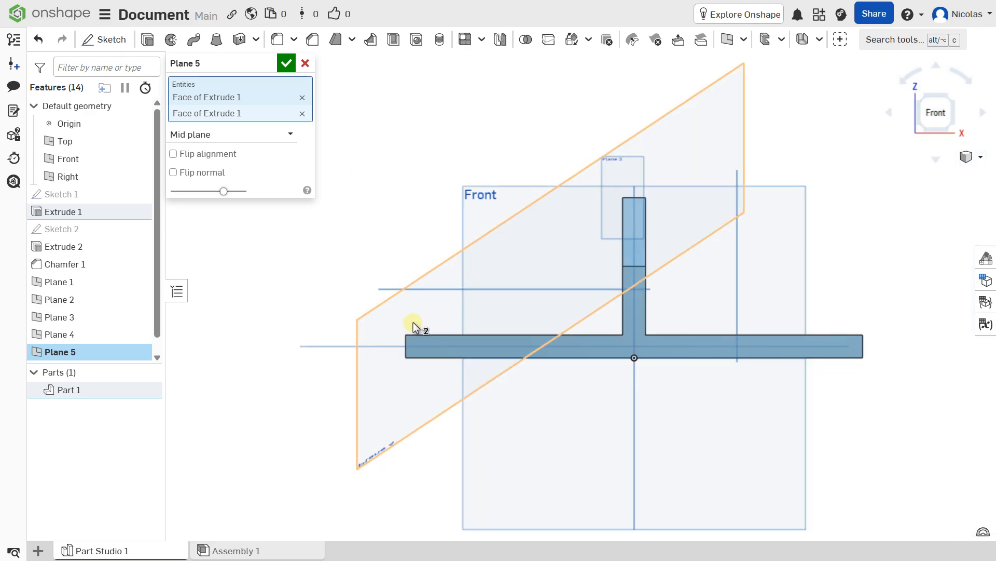
{"action": "scroll", "coordinate": [403, 347], "scroll_direction": "up", "scroll_amount": 5}
{"action": "scroll", "coordinate": [403, 346], "scroll_direction": "up", "scroll_amount": 4}
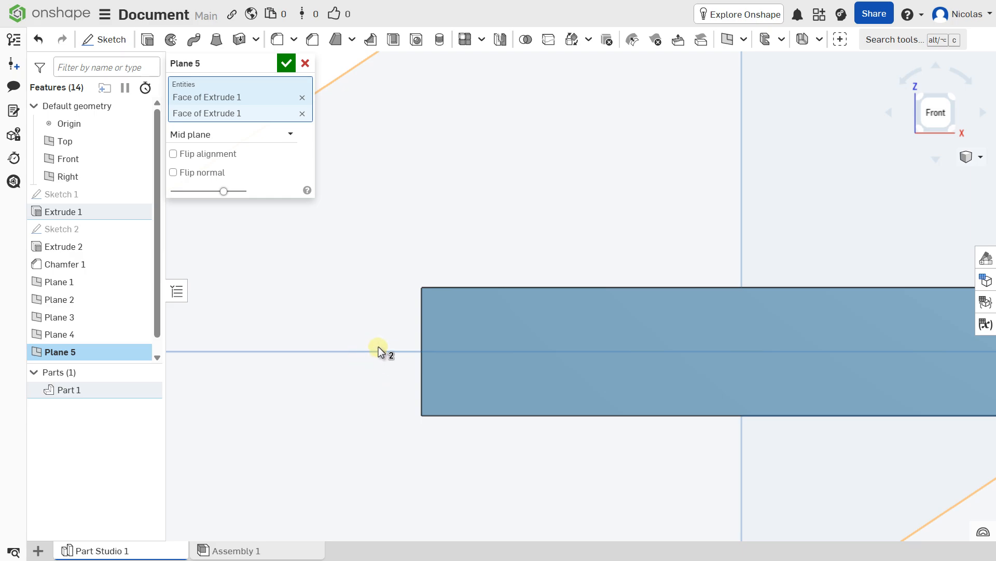
{"action": "scroll", "coordinate": [379, 340], "scroll_direction": "down", "scroll_amount": 8}
{"action": "right_click_drag", "start_coordinate": [379, 336], "coordinate": [412, 348]}
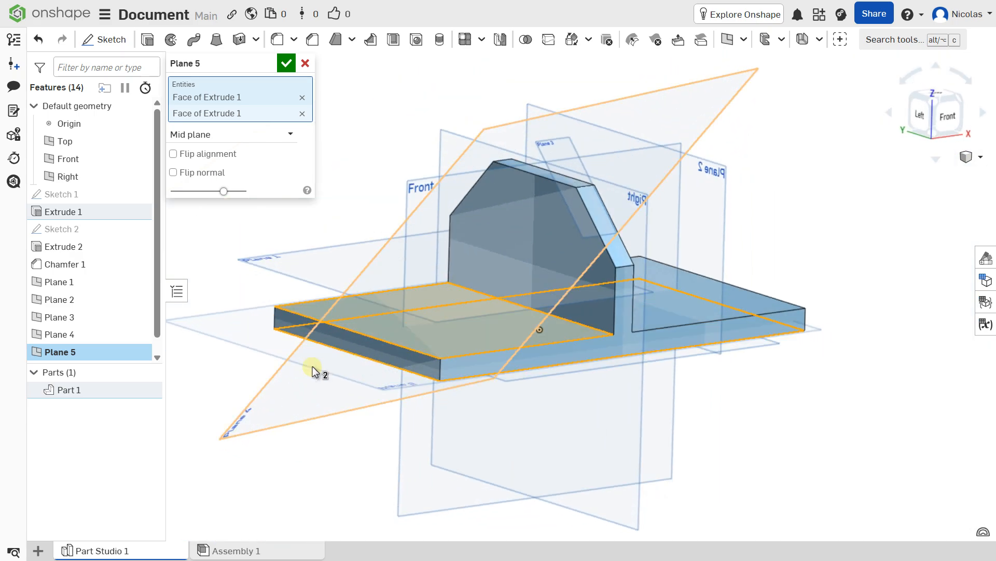
{"action": "left_click", "coordinate": [286, 62]}
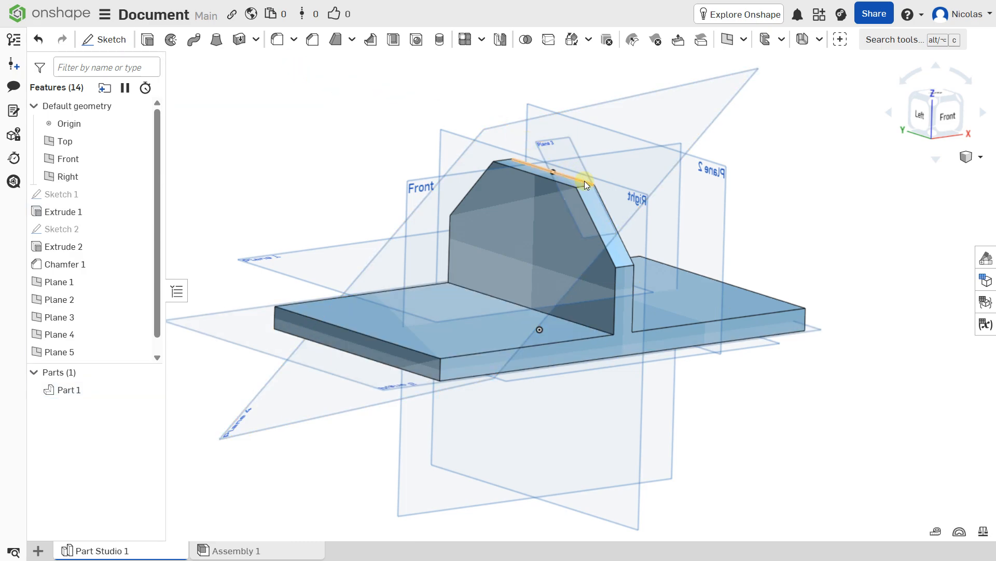
Define another Mid plane between the plate's end face on the positive X side and the wall's large face facing it.
{"action": "right_click_drag", "start_coordinate": [583, 182], "coordinate": [571, 193]}
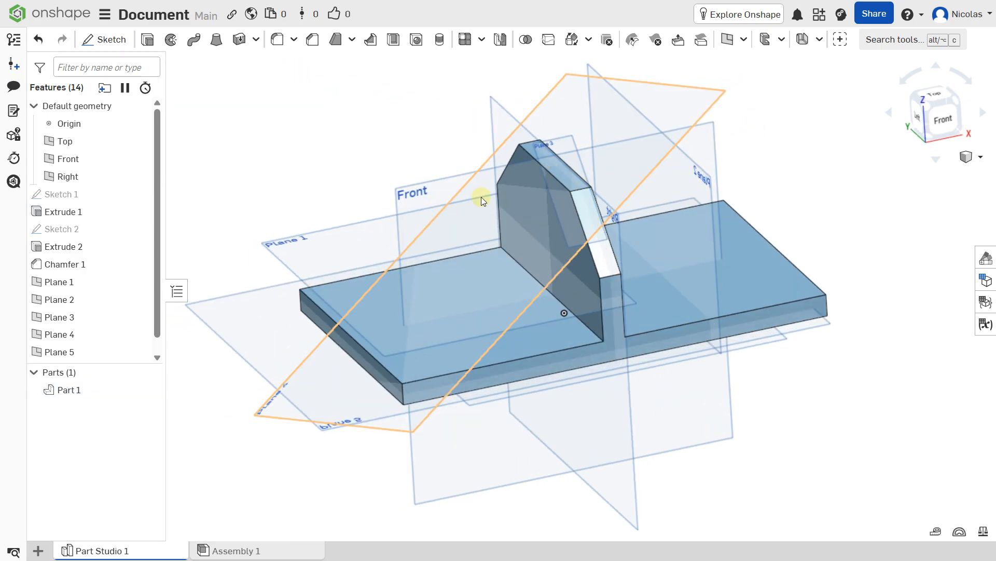
{"action": "middle_click_drag", "start_coordinate": [497, 234], "coordinate": [473, 237]}
{"action": "mouse_move", "coordinate": [473, 239]}
{"action": "right_mouse_down"}
{"action": "mouse_move", "coordinate": [500, 223]}
{"action": "mouse_move", "coordinate": [459, 232]}
{"action": "right_mouse_up"}
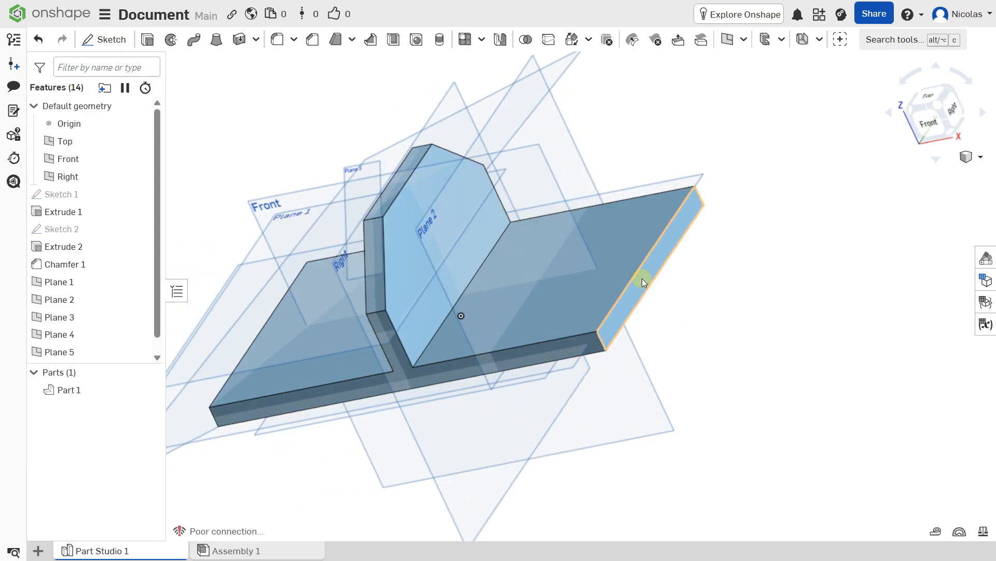
{"action": "left_click", "coordinate": [744, 39]}
{"action": "left_click", "coordinate": [737, 62]}
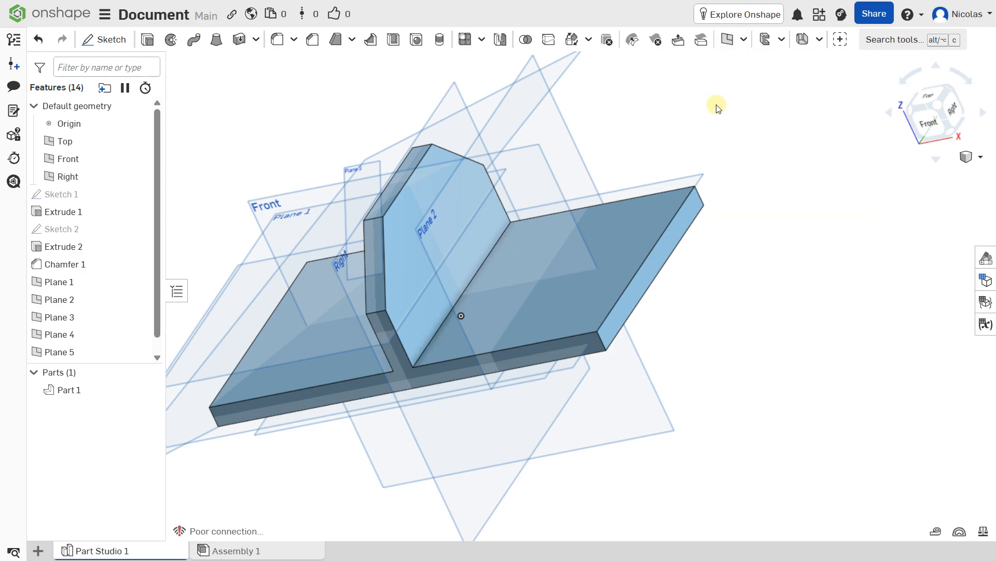
{"action": "left_click", "coordinate": [661, 247]}
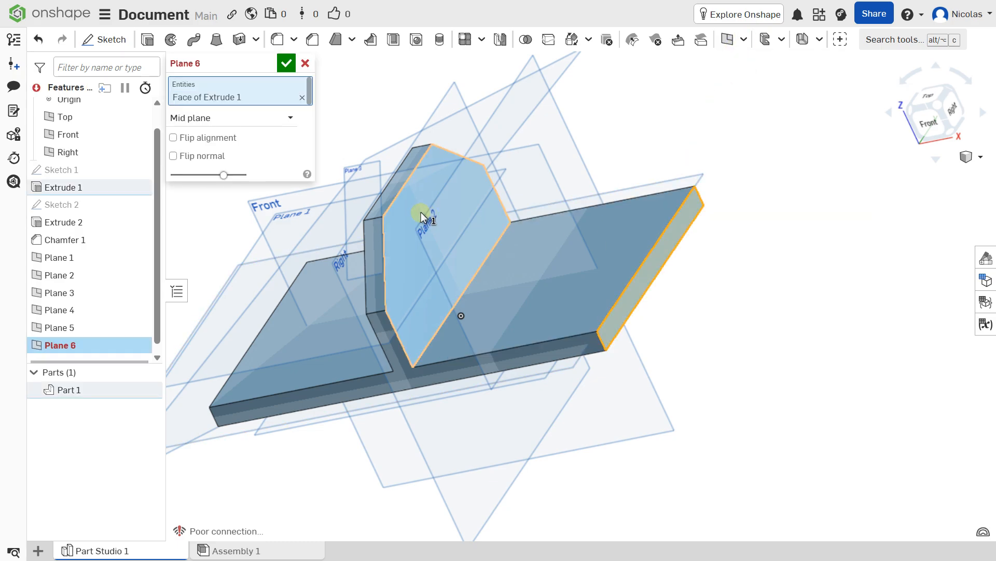
{"action": "left_click", "coordinate": [422, 212]}
{"action": "right_click_drag", "start_coordinate": [482, 214], "coordinate": [509, 192]}
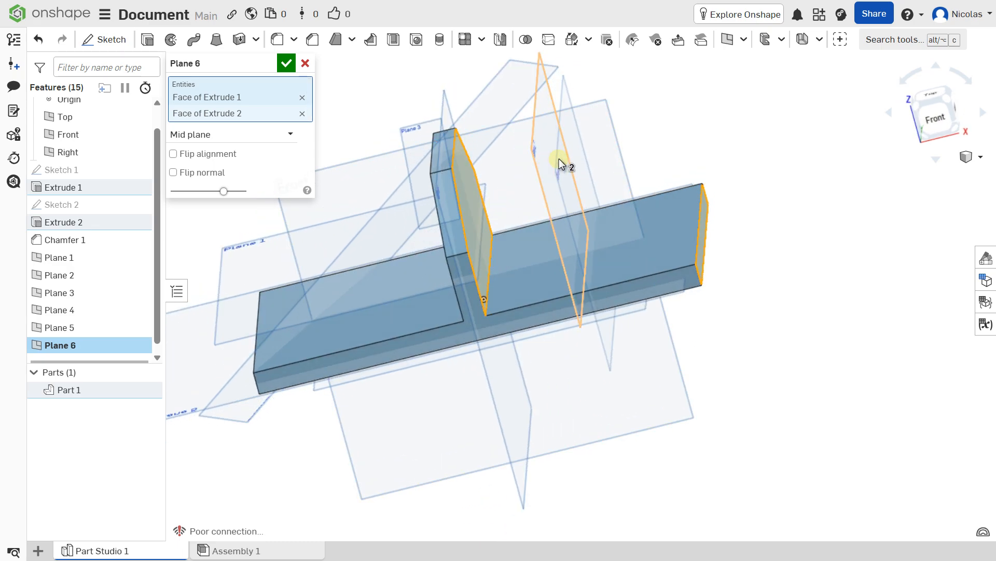
Check the plane between the wall and the plate's end from the Front view, and accept it.
{"action": "left_click", "coordinate": [942, 117]}
{"action": "middle_click_drag", "start_coordinate": [778, 170], "coordinate": [581, 210]}
{"action": "scroll", "coordinate": [581, 210], "scroll_direction": "up", "scroll_amount": 2}
{"action": "scroll", "coordinate": [581, 210], "scroll_direction": "up", "scroll_amount": 2}
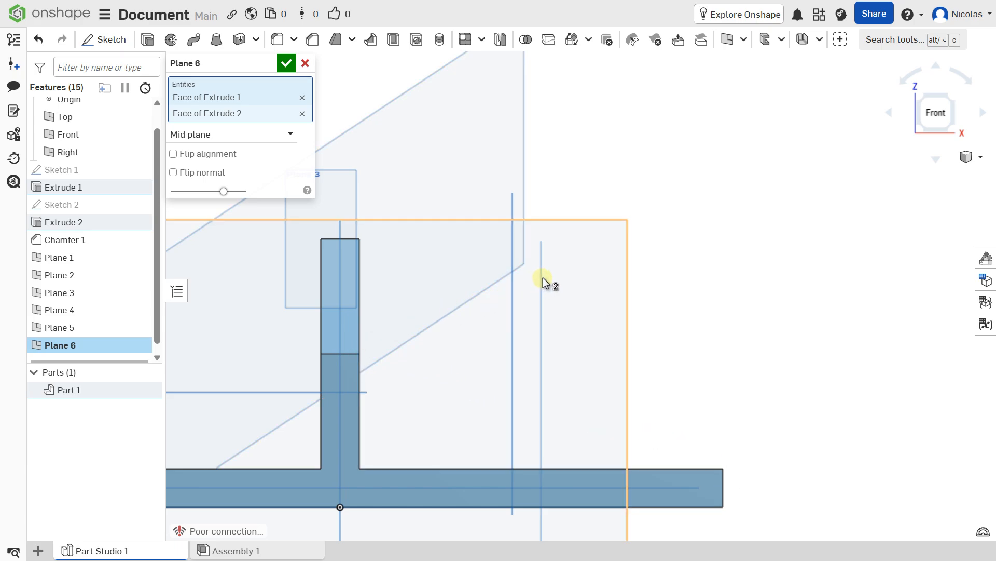
{"action": "right_click_drag", "start_coordinate": [543, 279], "coordinate": [529, 282]}
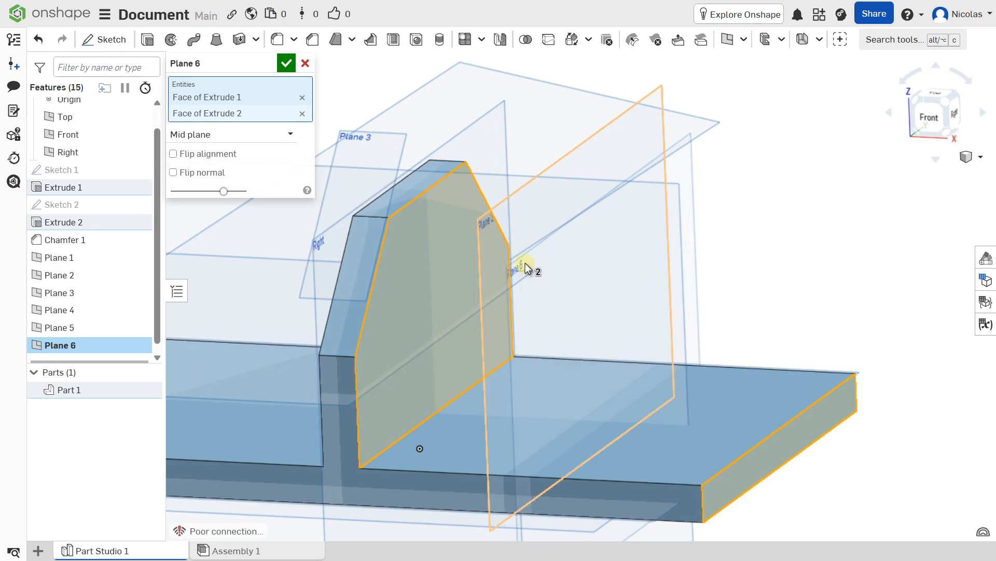
{"action": "left_click", "coordinate": [286, 63]}
Hide Planes 1 to 5, toggle Plane 6 off and on, and examine Plane 6 against the wall and plate end.
{"action": "scroll", "coordinate": [540, 196], "scroll_direction": "down", "scroll_amount": 5}
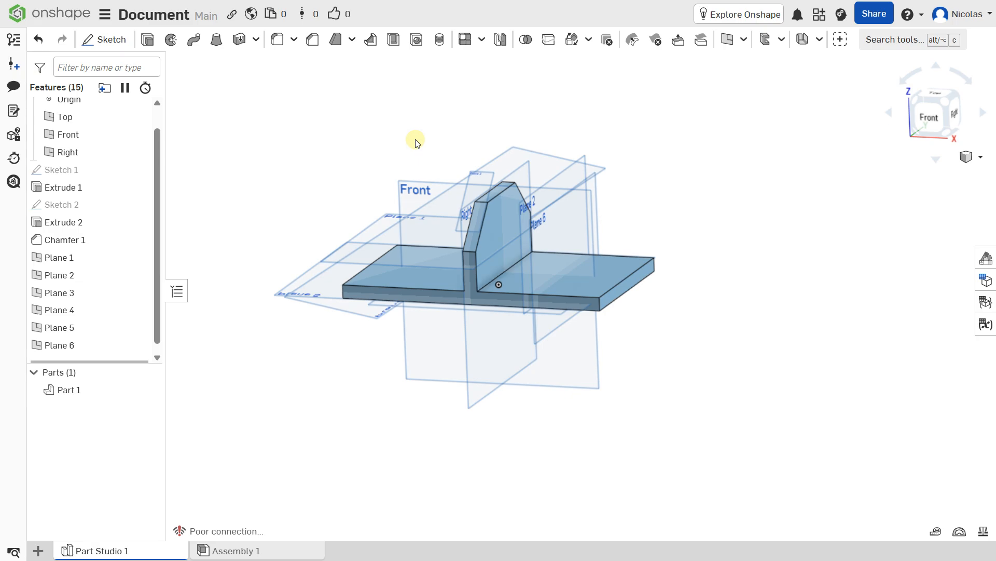
{"action": "right_click_drag", "start_coordinate": [412, 138], "coordinate": [456, 137]}
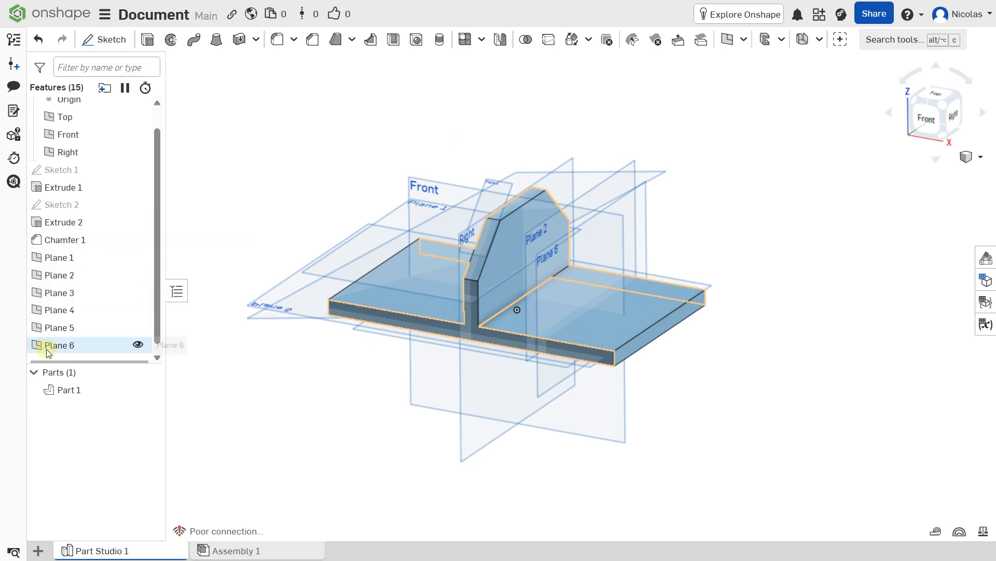
{"action": "left_click", "coordinate": [138, 257]}
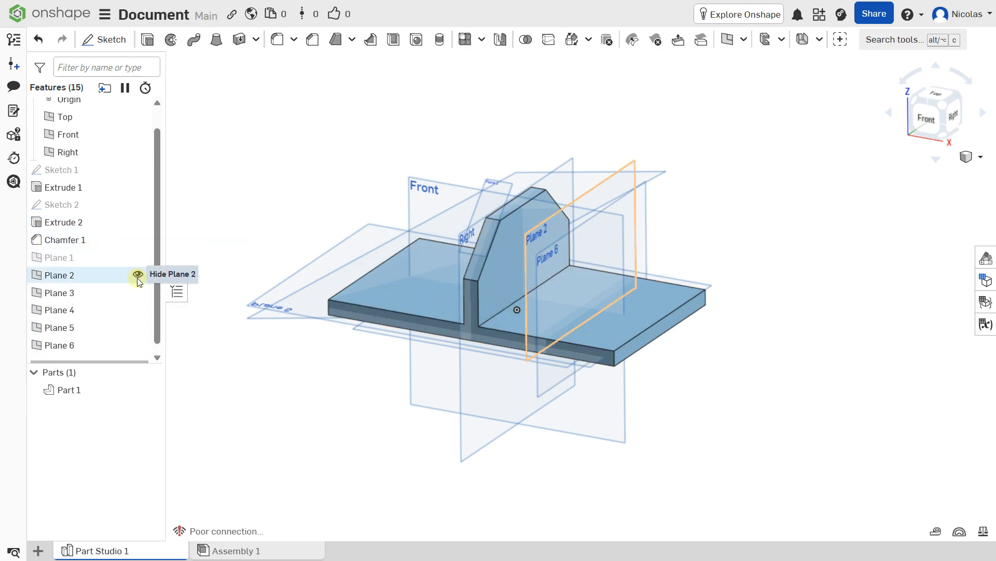
{"action": "left_click", "coordinate": [138, 274]}
{"action": "left_click", "coordinate": [138, 292]}
{"action": "left_click", "coordinate": [138, 310]}
{"action": "left_click", "coordinate": [139, 327]}
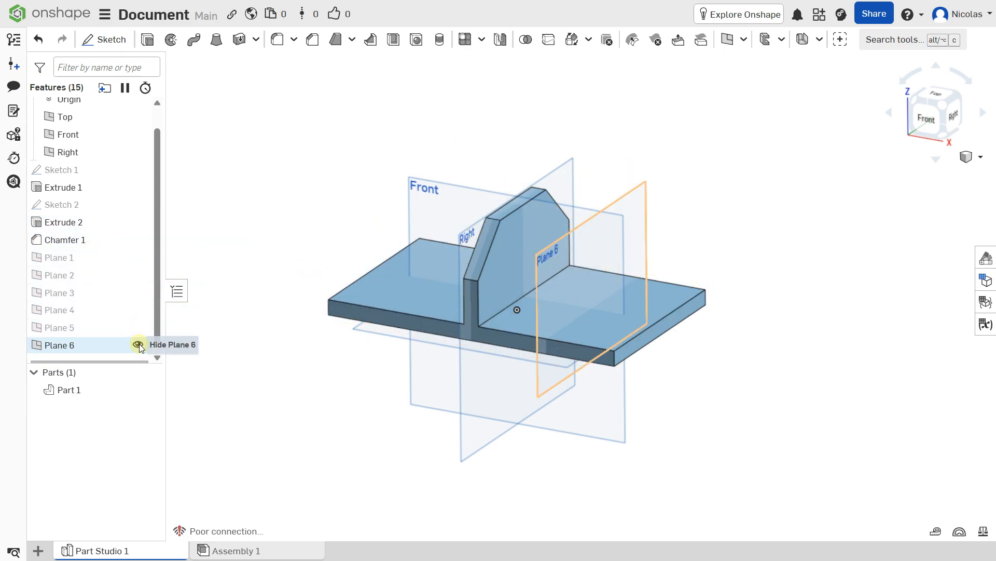
{"action": "left_click", "coordinate": [138, 344]}
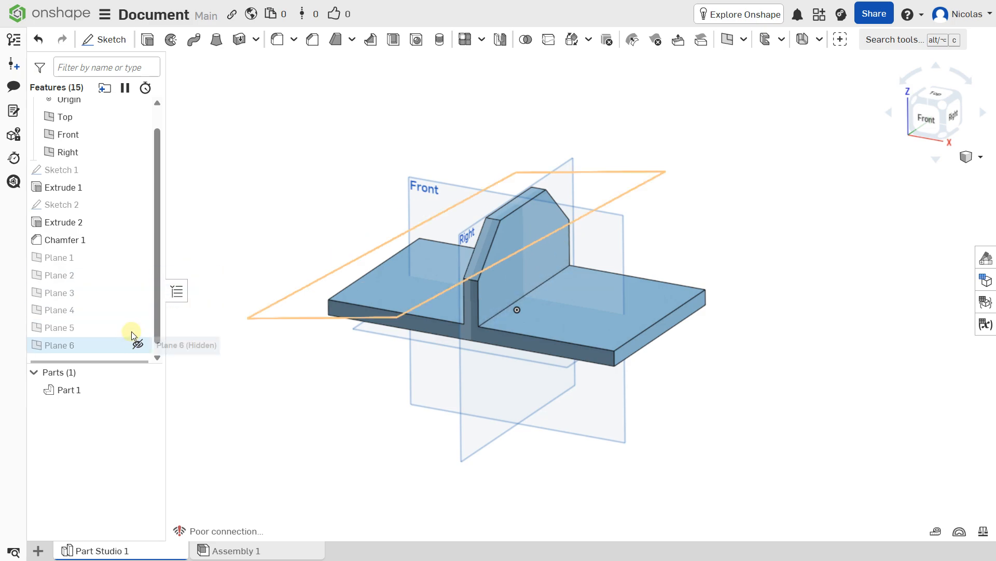
{"action": "left_click", "coordinate": [138, 345]}
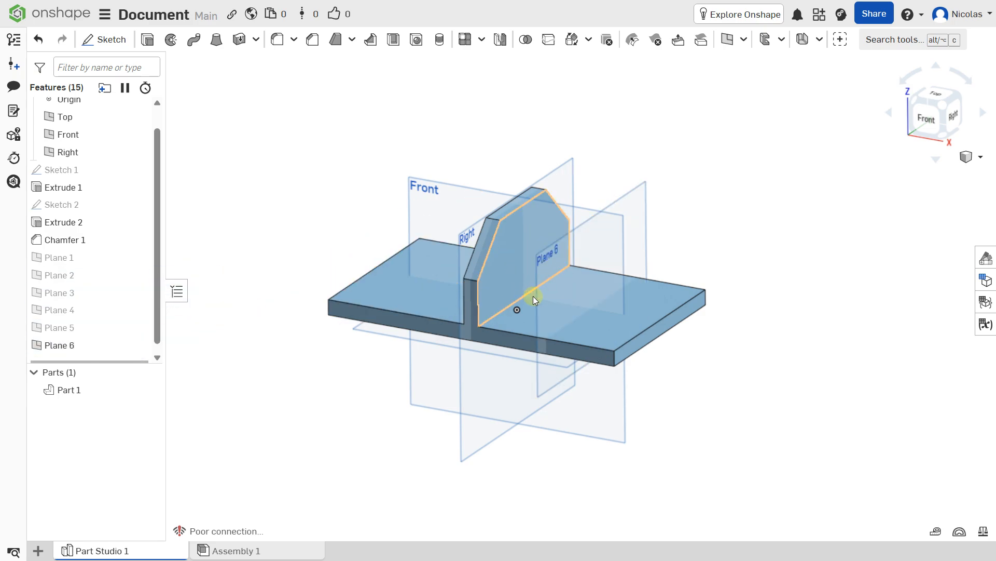
{"action": "scroll", "coordinate": [570, 295], "scroll_direction": "up", "scroll_amount": 3}
{"action": "mouse_move", "coordinate": [612, 295]}
{"action": "right_mouse_down"}
{"action": "mouse_move", "coordinate": [653, 285]}
{"action": "mouse_move", "coordinate": [608, 292]}
{"action": "right_mouse_up"}
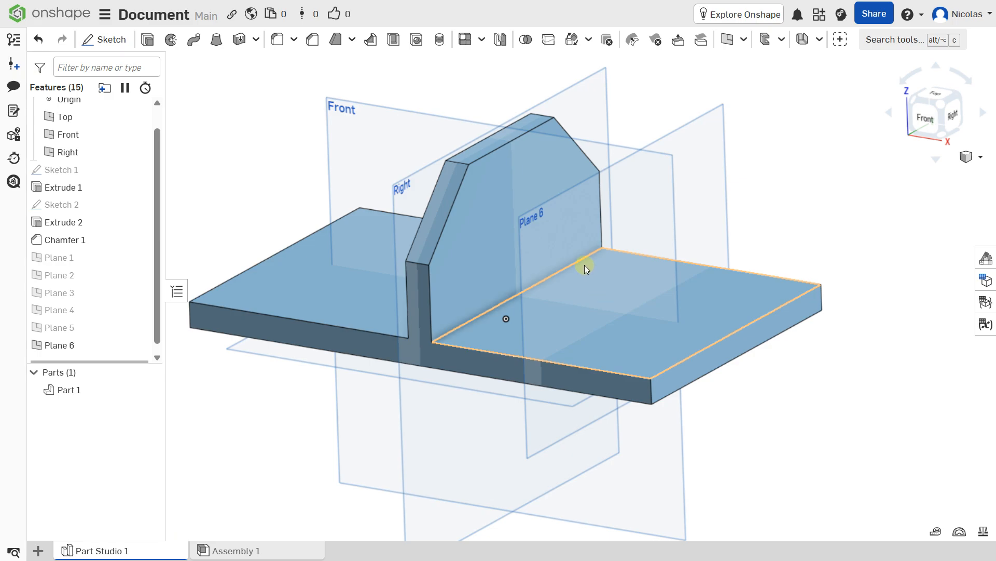
{"action": "scroll", "coordinate": [500, 195], "scroll_direction": "down", "scroll_amount": 3}
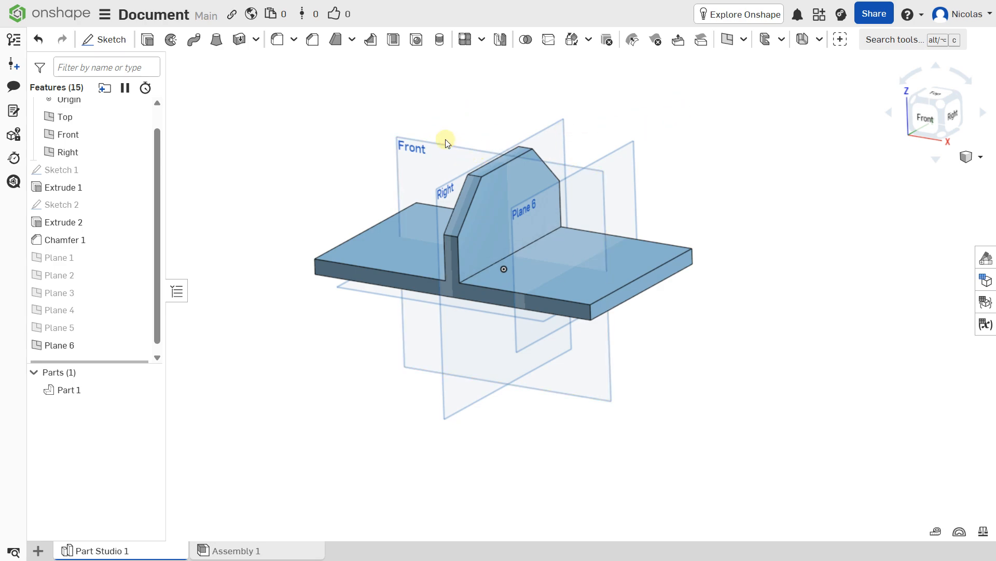
Show Planes 5, 4, 3, 2 and 1 again.
{"action": "left_click", "coordinate": [138, 328]}
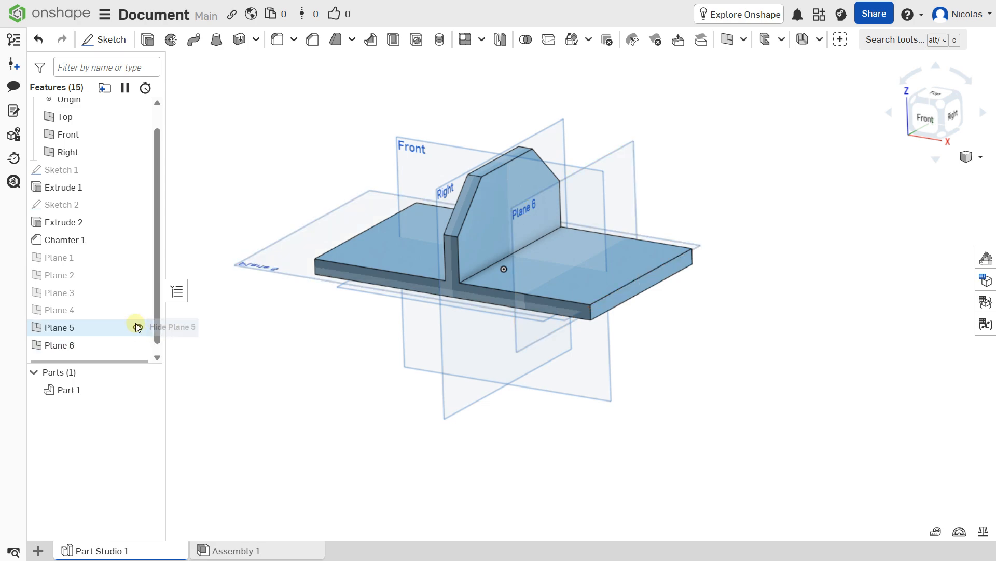
{"action": "left_click", "coordinate": [137, 309]}
{"action": "left_click", "coordinate": [137, 293]}
{"action": "left_click", "coordinate": [137, 275]}
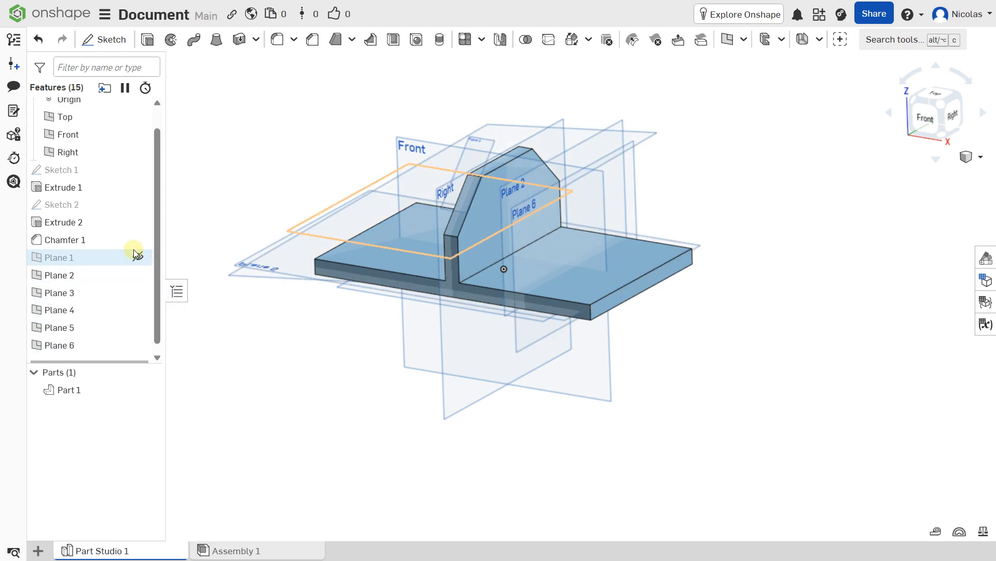
{"action": "left_click", "coordinate": [134, 257]}
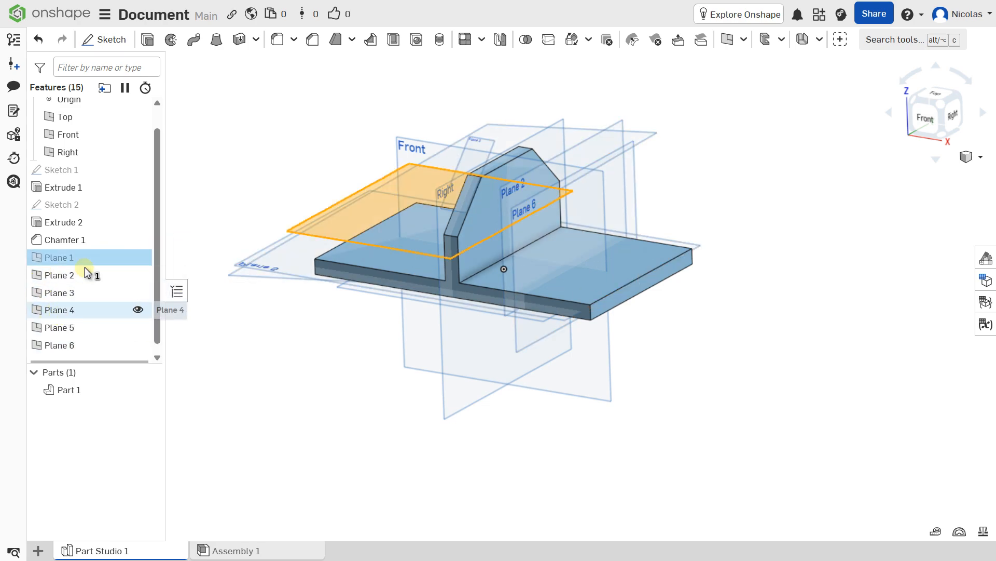
{"action": "left_click", "coordinate": [137, 256]}
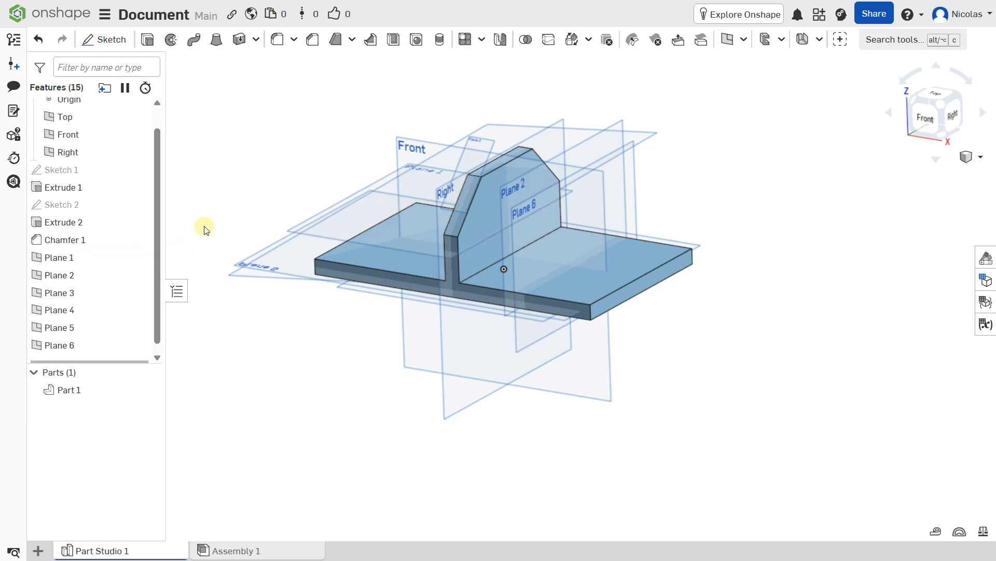
Delete the construction planes Plane 1 to Plane 6 from the feature list.
{"action": "left_click", "coordinate": [61, 262]}
{"action": "key", "text": "Delete"}
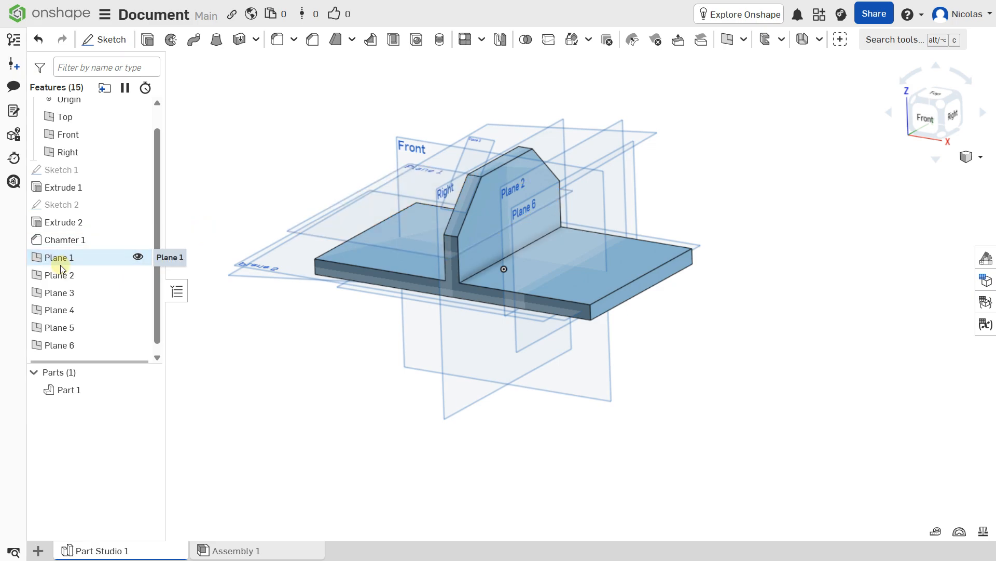
{"action": "left_click", "coordinate": [60, 265]}
{"action": "key", "text": "Delete"}
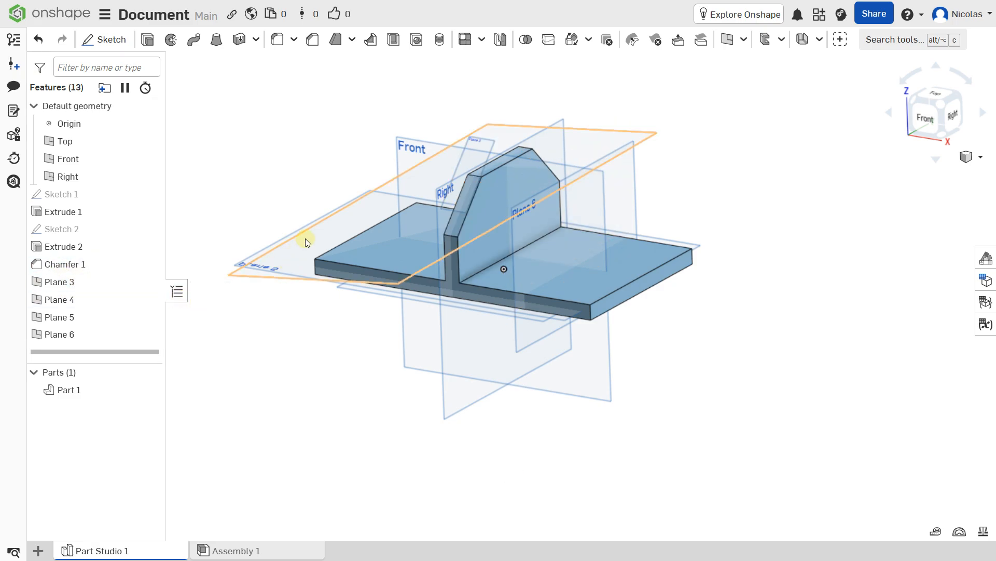
{"action": "left_click", "coordinate": [82, 283]}
{"action": "key", "text": "Delete"}
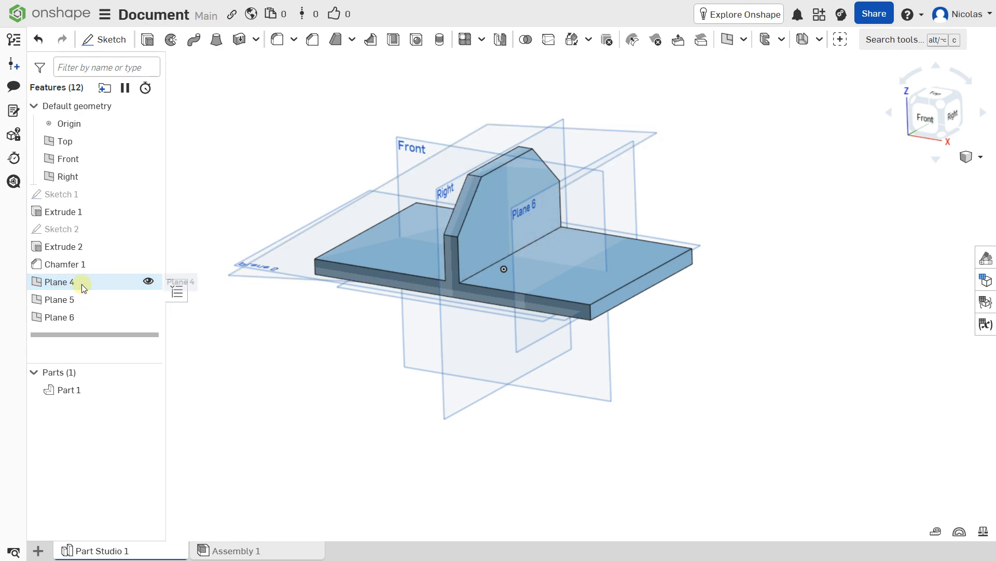
{"action": "left_click", "coordinate": [81, 281]}
{"action": "key", "text": "Delete"}
{"action": "key", "text": "Delete"}
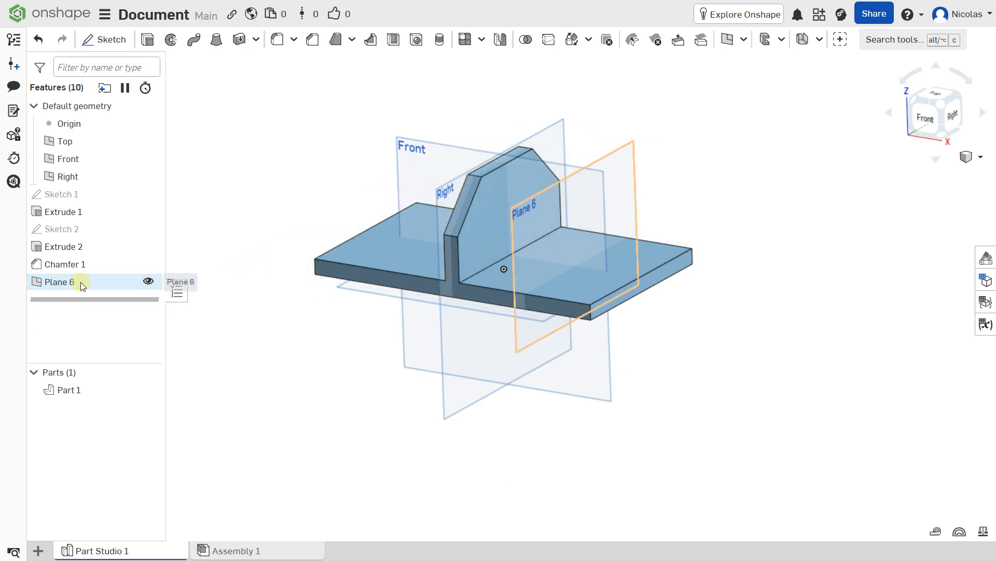
{"action": "left_click", "coordinate": [80, 282]}
{"action": "key", "text": "Delete"}
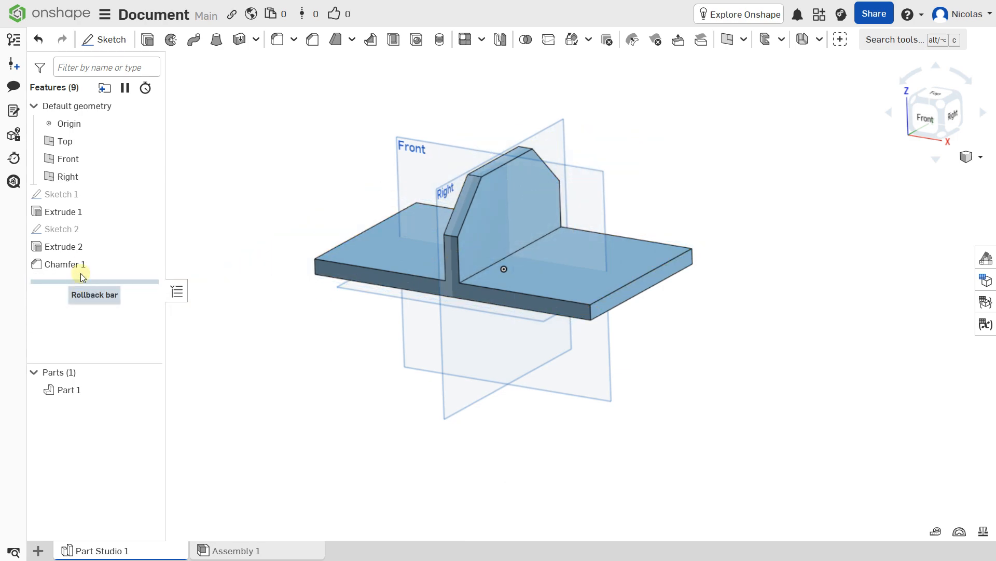
Delete all remaining modelling features, from Sketch 1 through Chamfer 1, leaving only the default geometry.
{"action": "left_click", "coordinate": [68, 197]}
{"action": "left_click_drag", "start_coordinate": [64, 263], "coordinate": [229, 213], "text": "shift"}
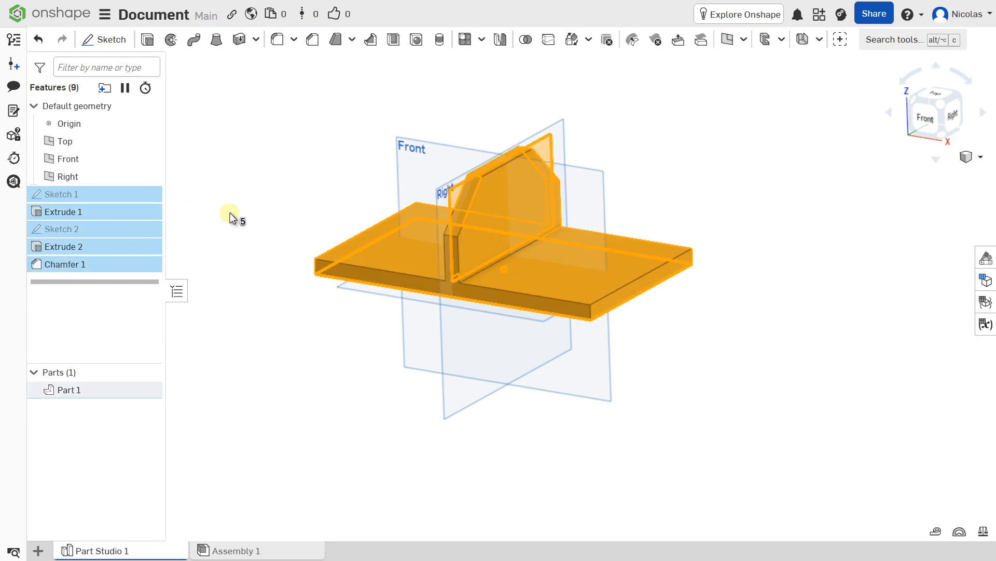
{"action": "key", "text": "Delete"}
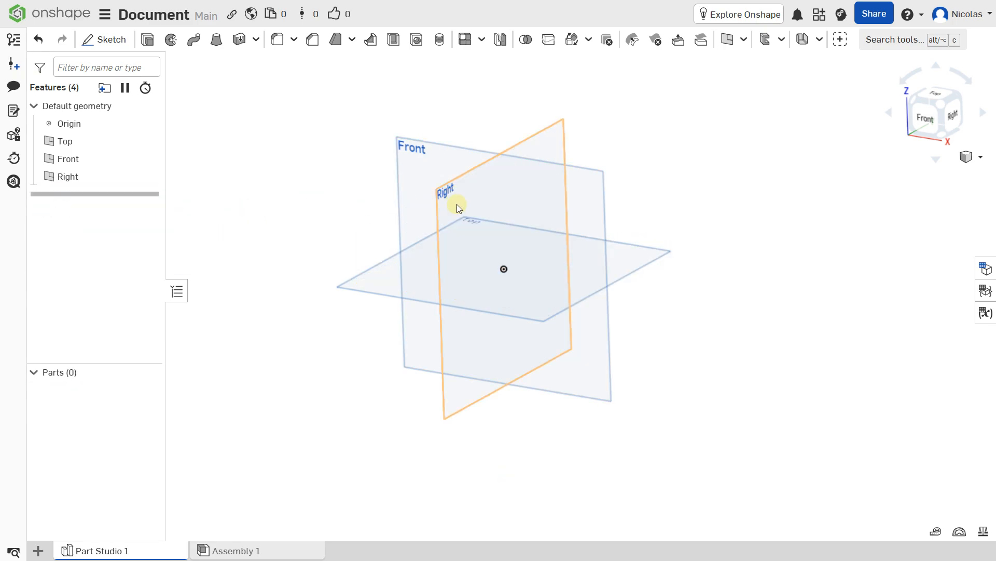
{"action": "right_click_drag", "start_coordinate": [457, 204], "coordinate": [475, 254]}
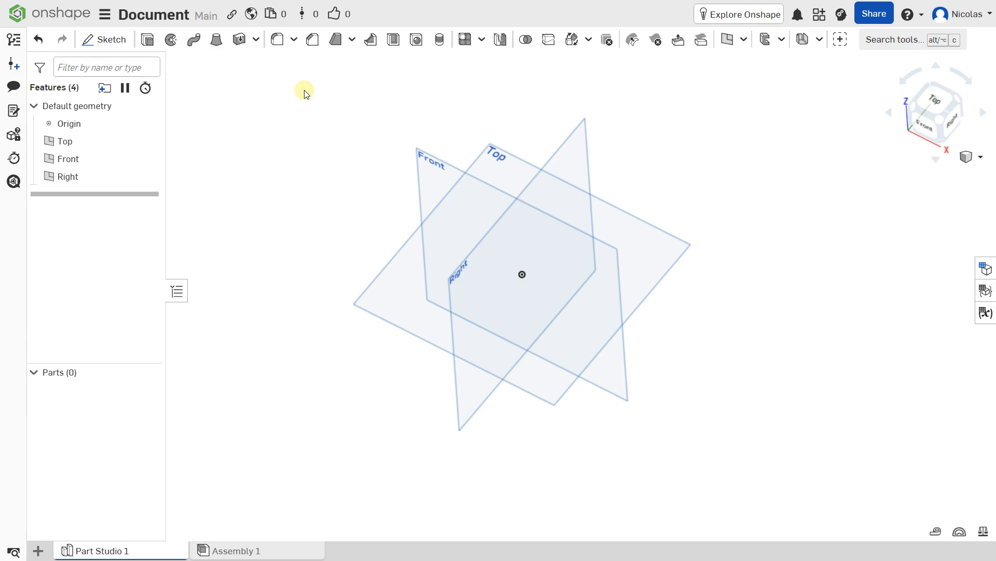
{"action": "right_click_drag", "start_coordinate": [297, 84], "coordinate": [300, 101]}
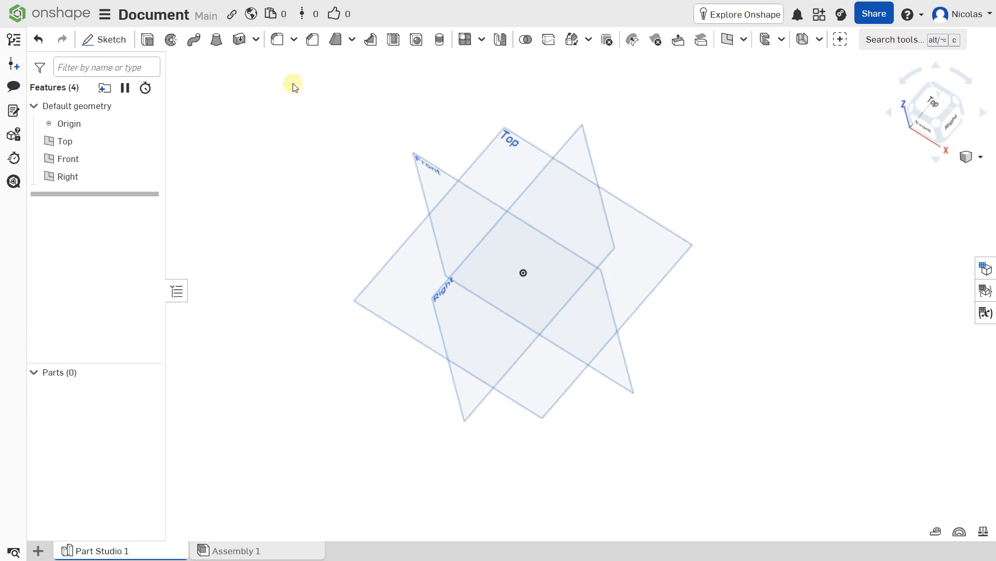